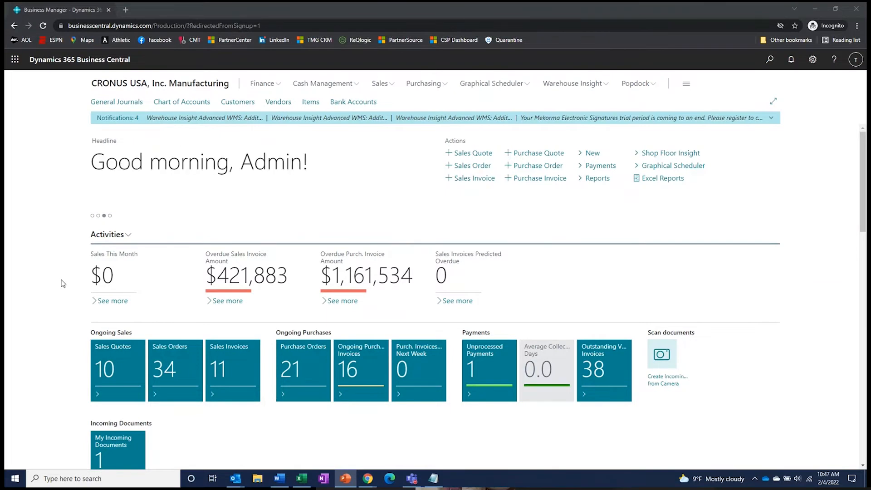
- Scroll down past Activities, User Tasks and Self-Service to the Insights section
scroll(57, 286, "down", 2)
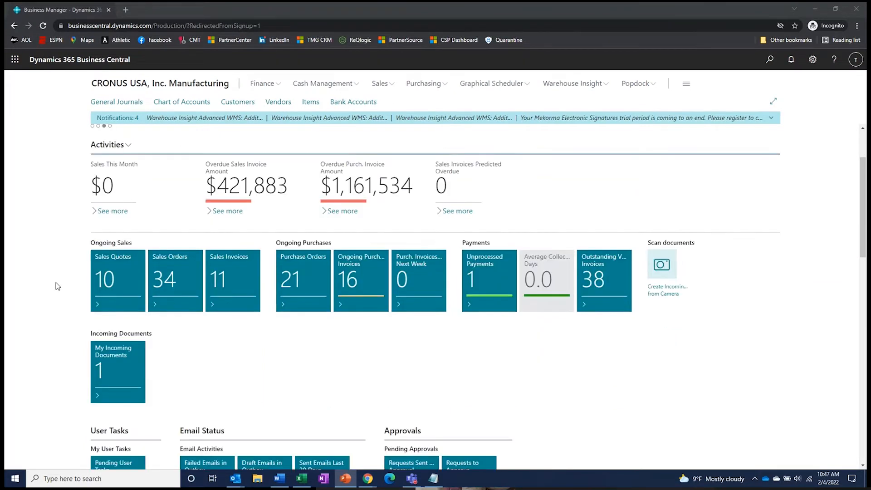
scroll(56, 286, "down", 3)
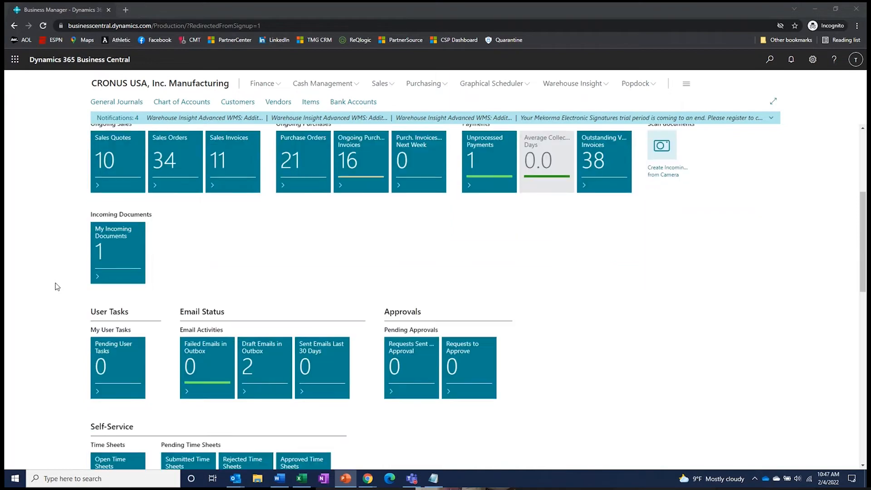
scroll(57, 286, "down", 3)
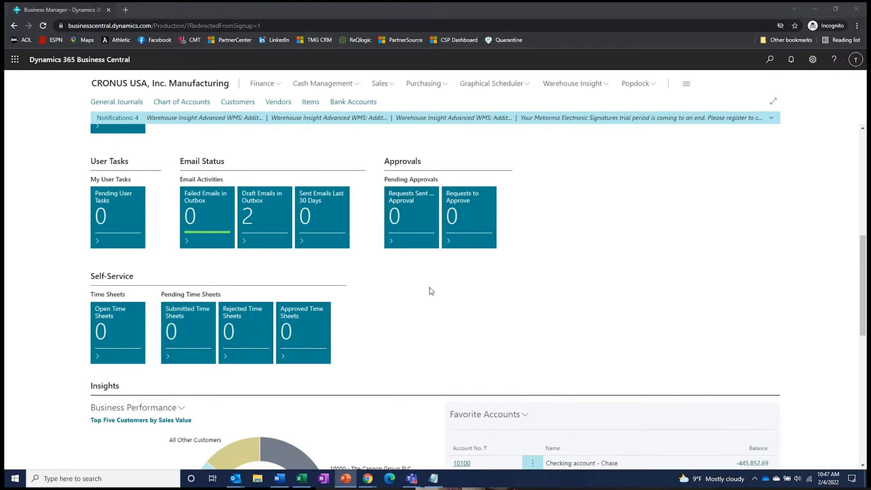
scroll(430, 291, "down", 5)
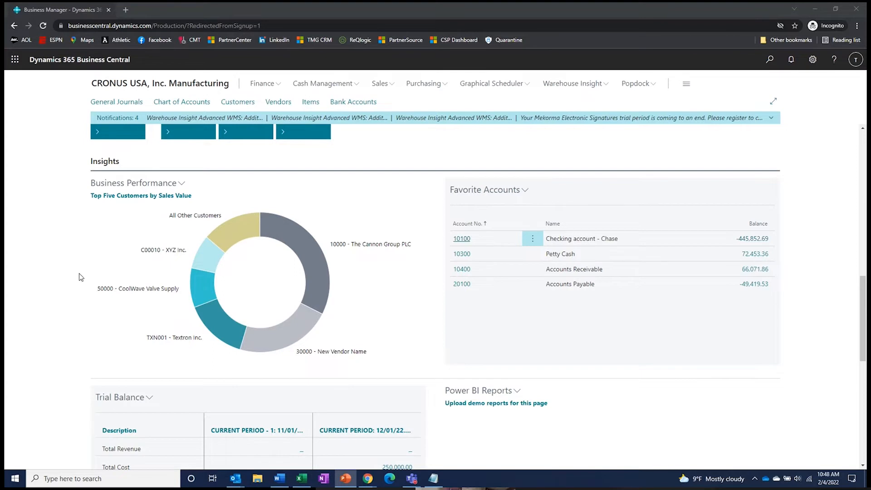
- Refresh the Top Five Customers chart through Business Performance > Select Chart, closing the KPI list unchanged
mouse_move(209, 291)
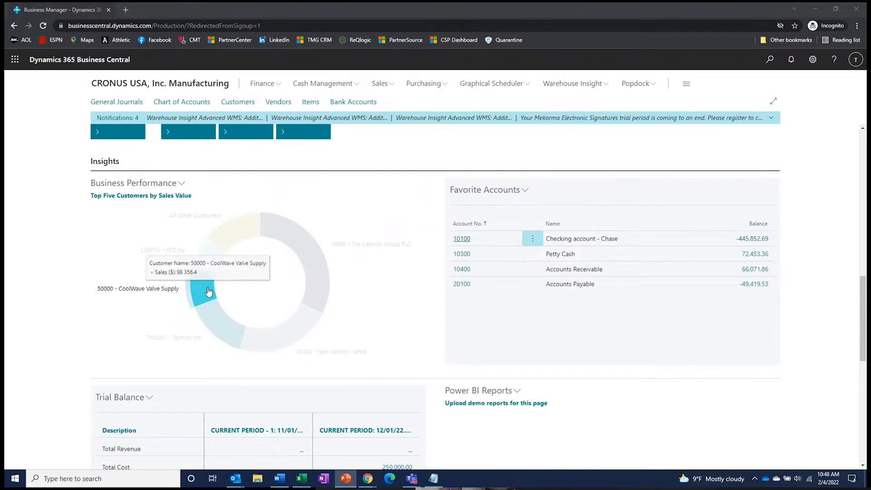
mouse_move(287, 233)
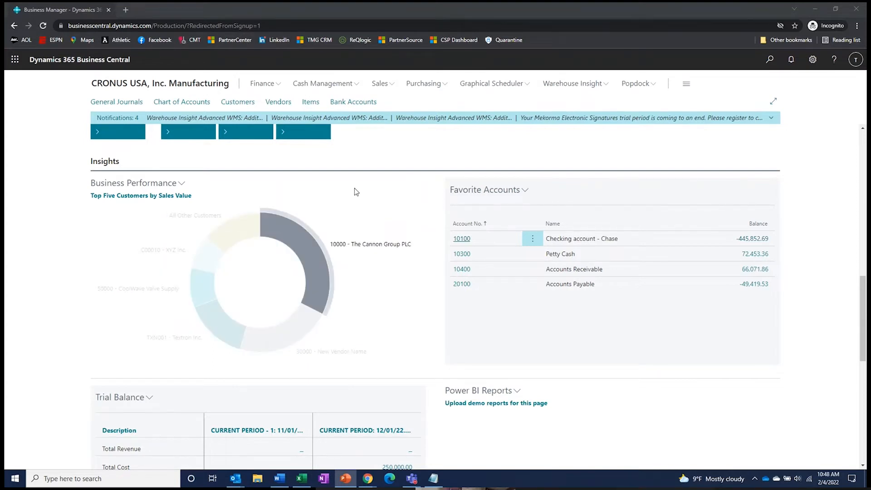
left_click(181, 183)
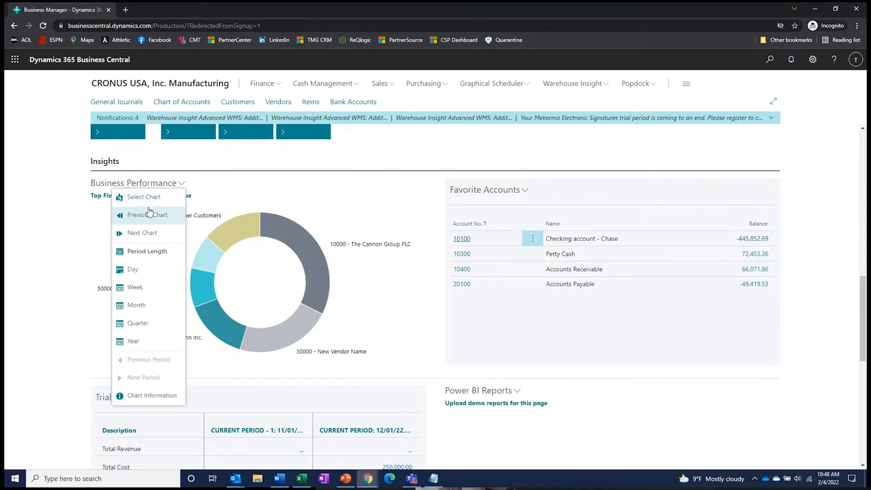
left_click(175, 196)
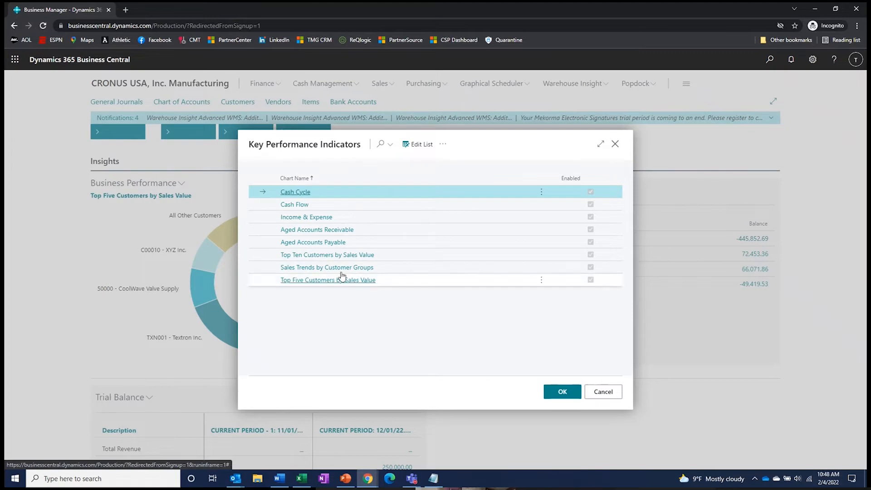
left_click(616, 144)
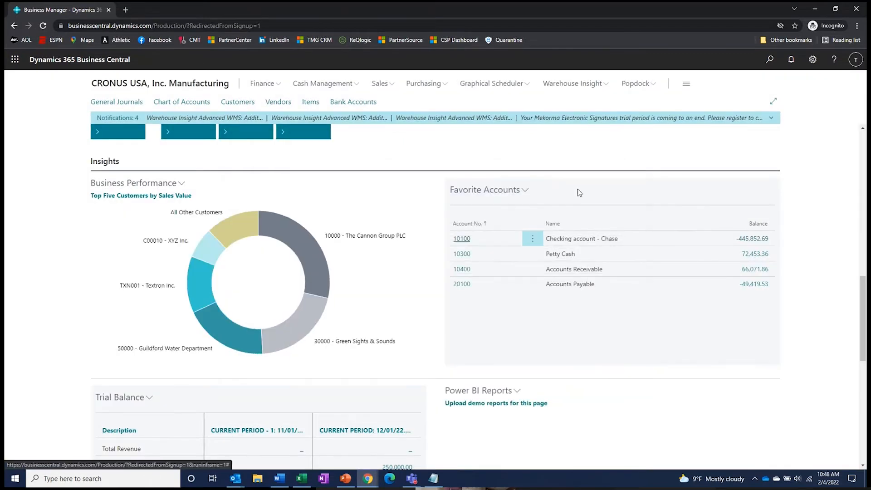
- Scroll down to review Trial Balance and Report Inbox, then back to the top
scroll(45, 319, "down", 5)
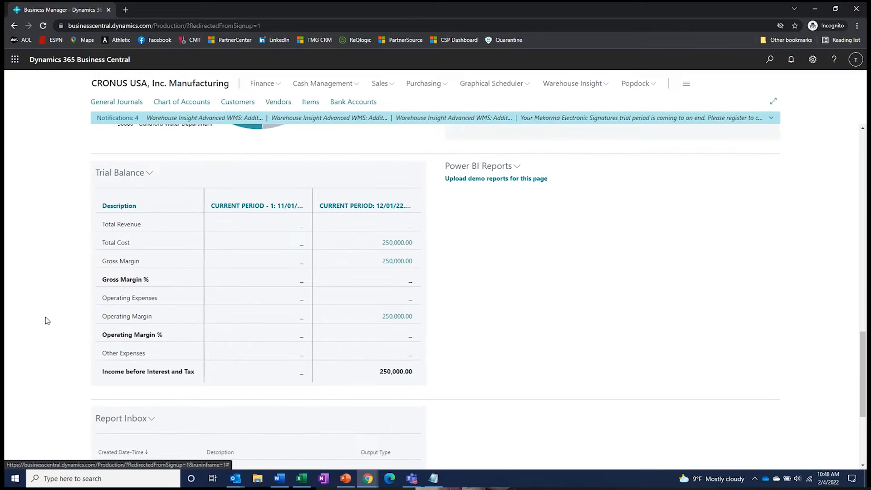
scroll(45, 317, "down", 2)
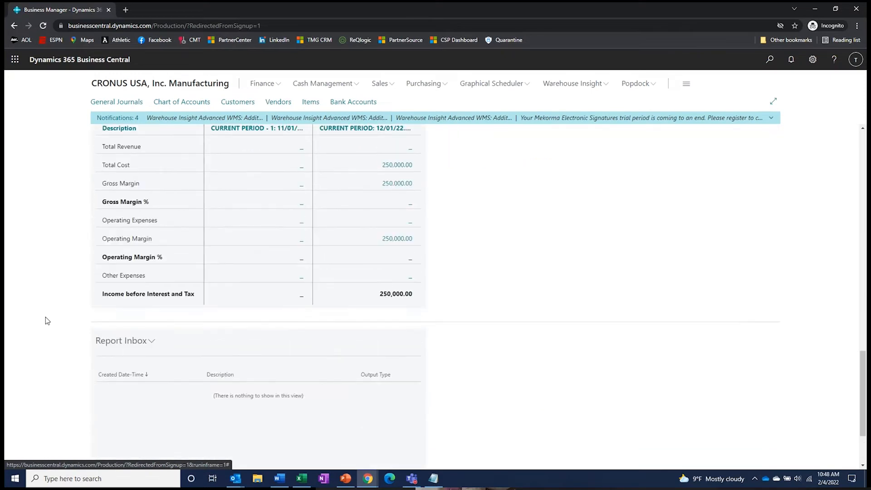
scroll(45, 316, "up", 1)
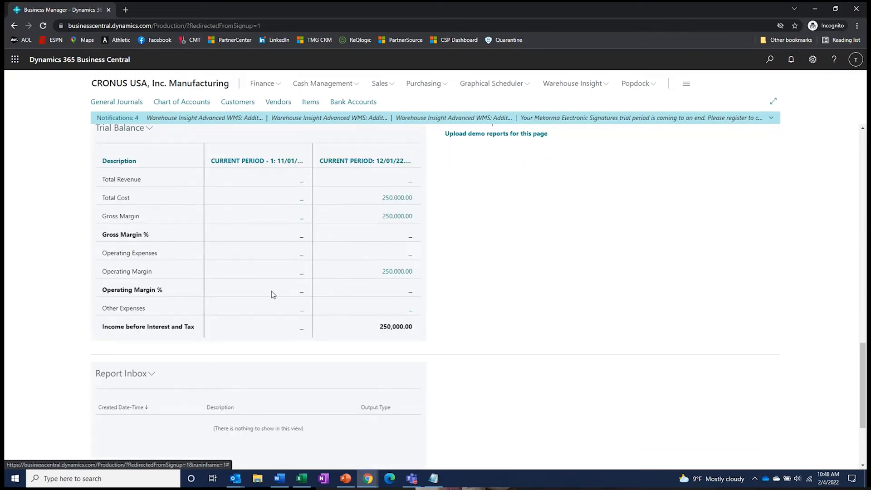
scroll(281, 293, "up", 1)
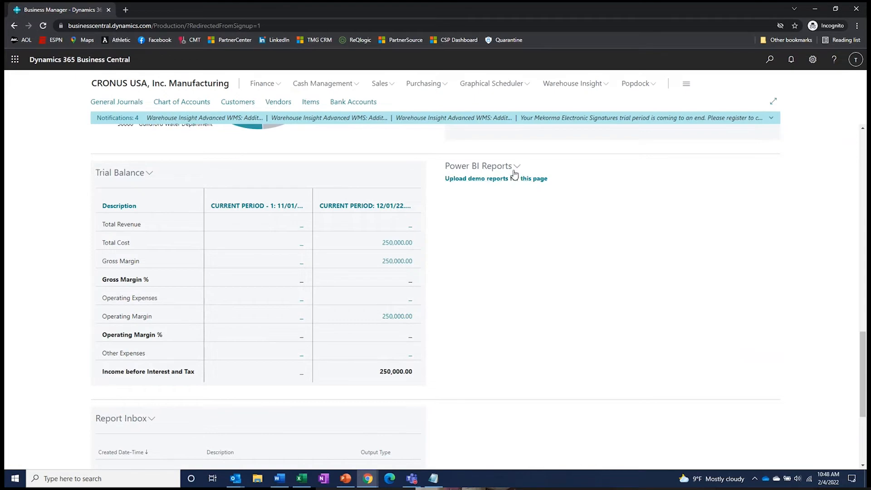
scroll(568, 403, "up", 2)
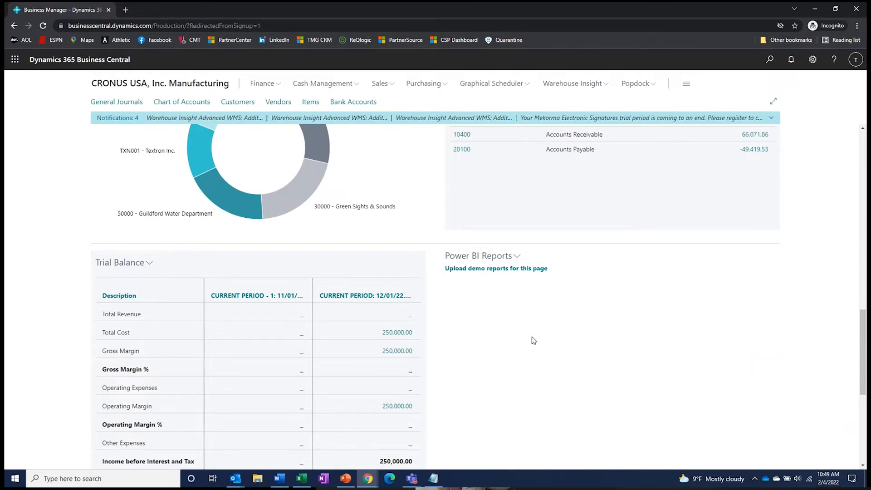
scroll(532, 336, "down", 3)
scroll(520, 298, "up", 15)
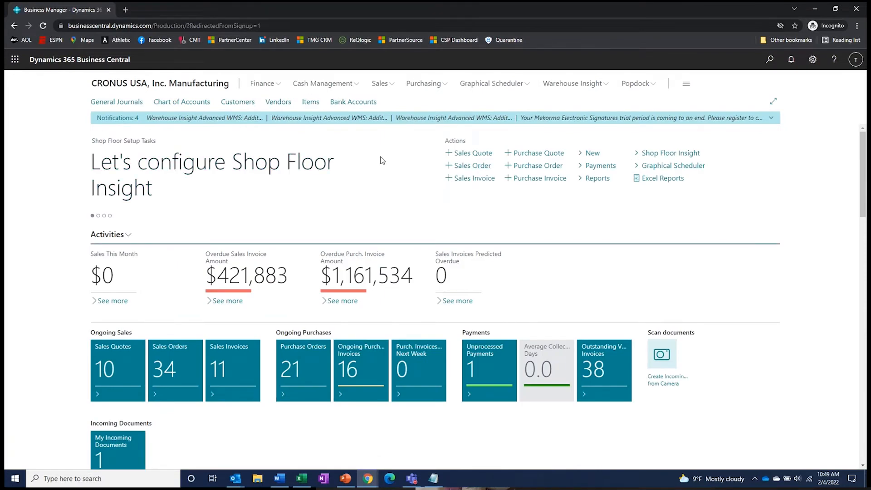
- Open My Settings from the gear menu to view role, company, work date and region
left_click(814, 61)
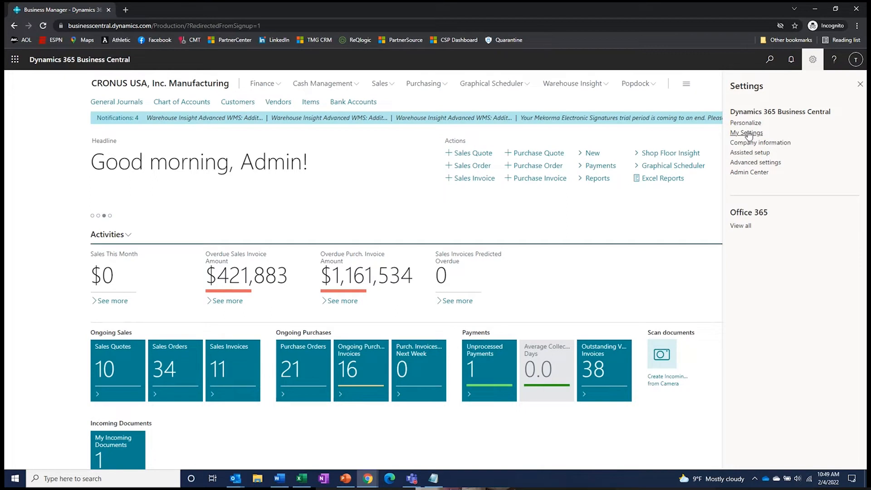
left_click(748, 132)
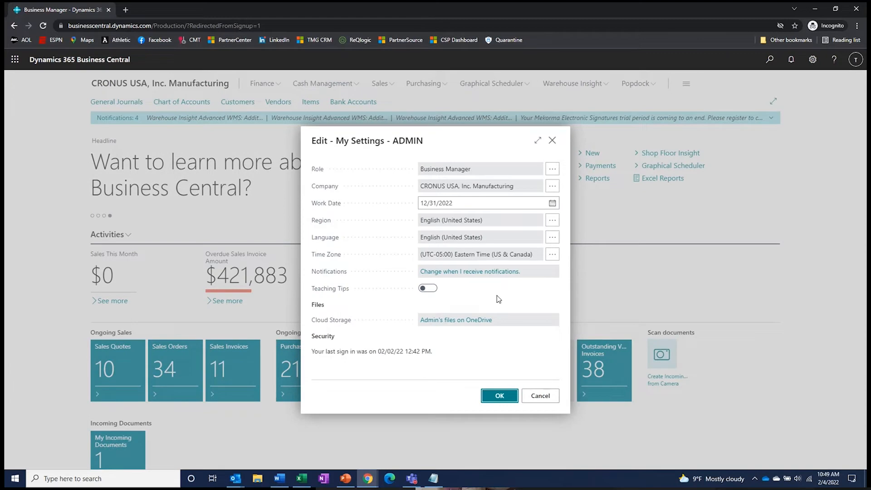
left_click(552, 170)
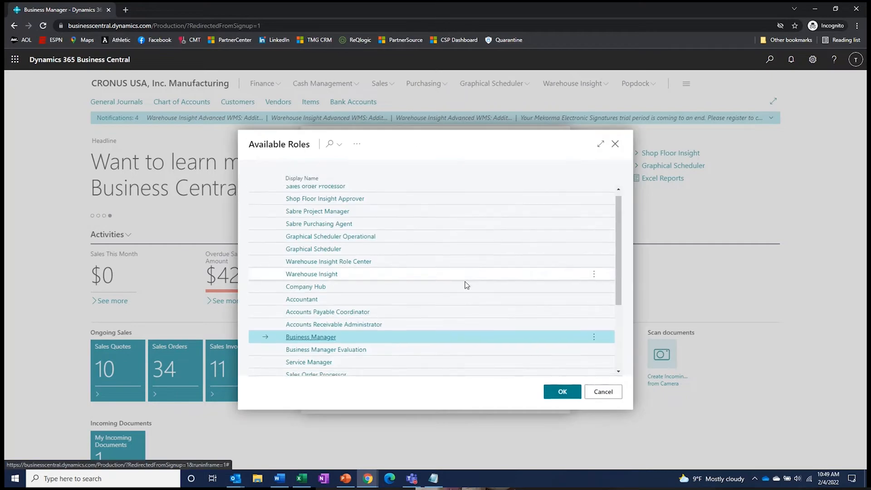
scroll(466, 285, "down", 3)
scroll(467, 285, "up", 3)
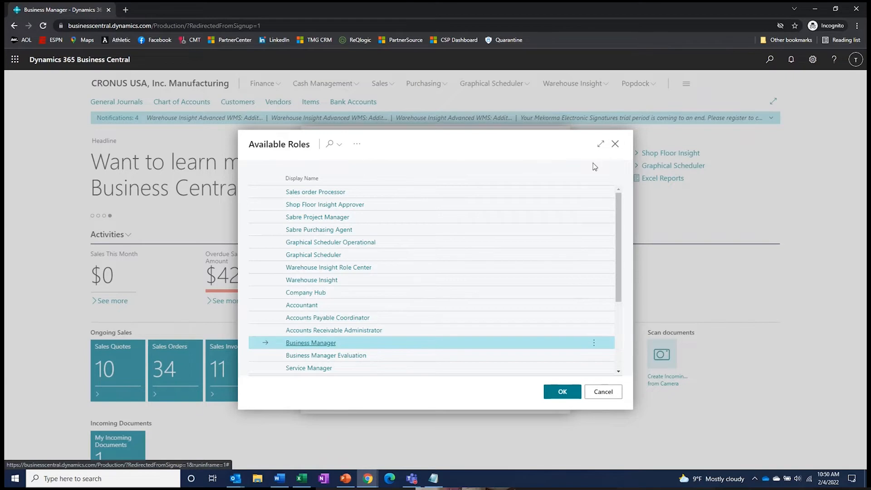
left_click(614, 144)
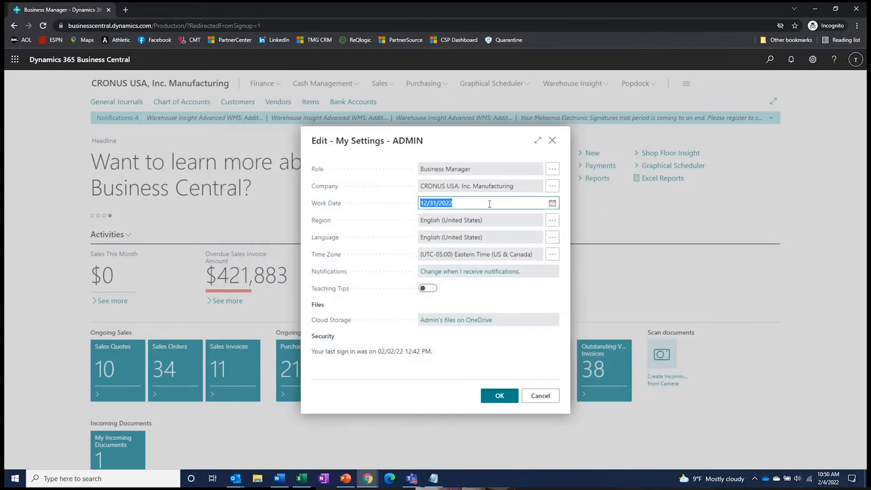
- Enter 04/12/2022 as the work date, correcting the mistyped day
type("04/15/")
key("BackSpace")
key("BackSpace")
type("2/2022")
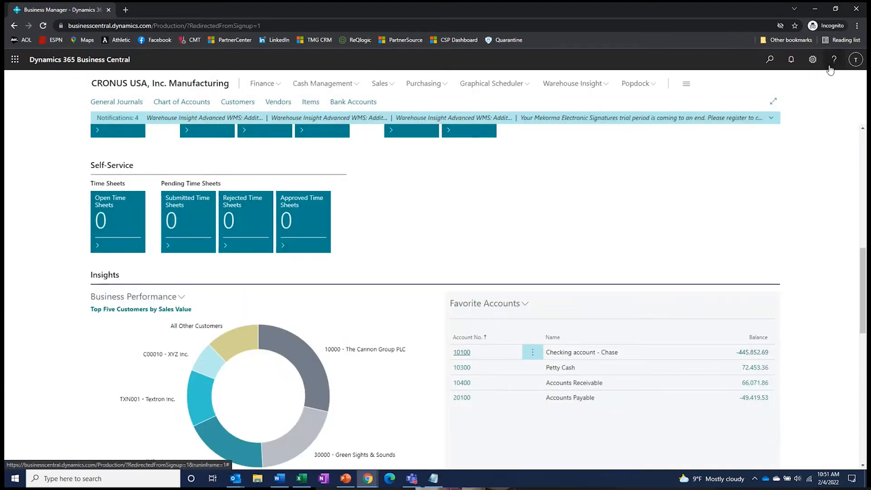
- Confirm My Settings with OK and show the Finance menu's page links
left_click(813, 60)
left_click(749, 134)
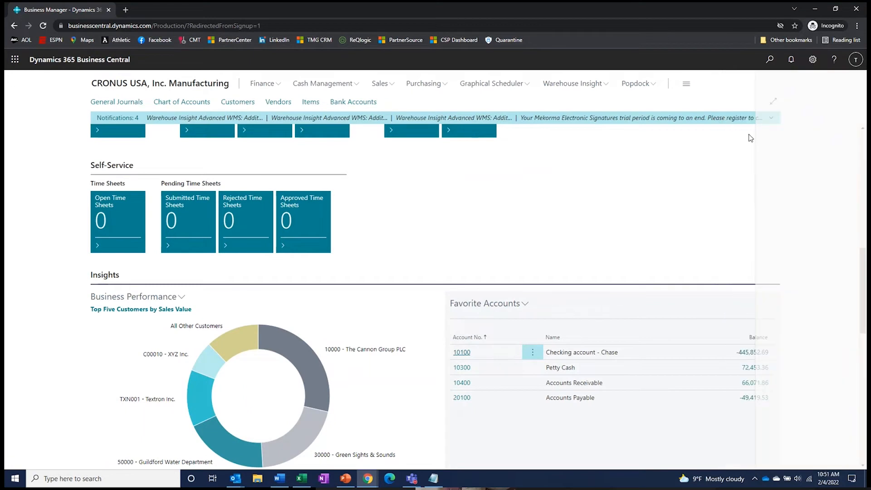
left_click(494, 398)
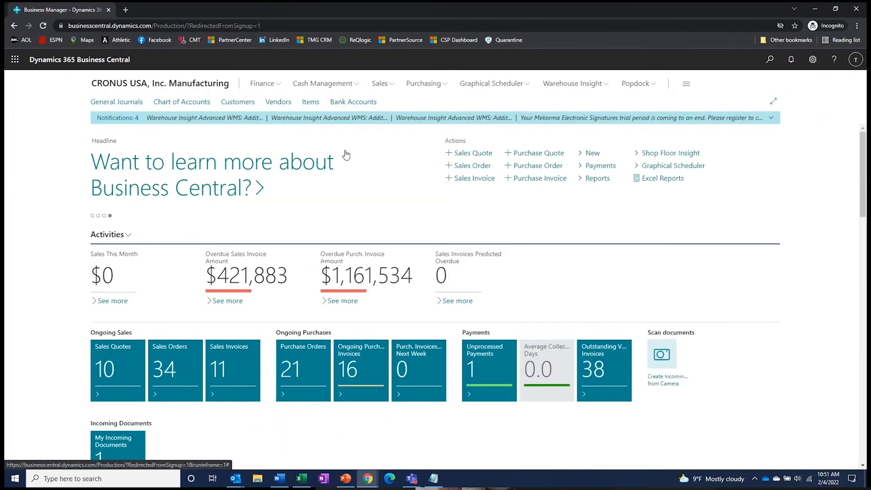
left_click(269, 86)
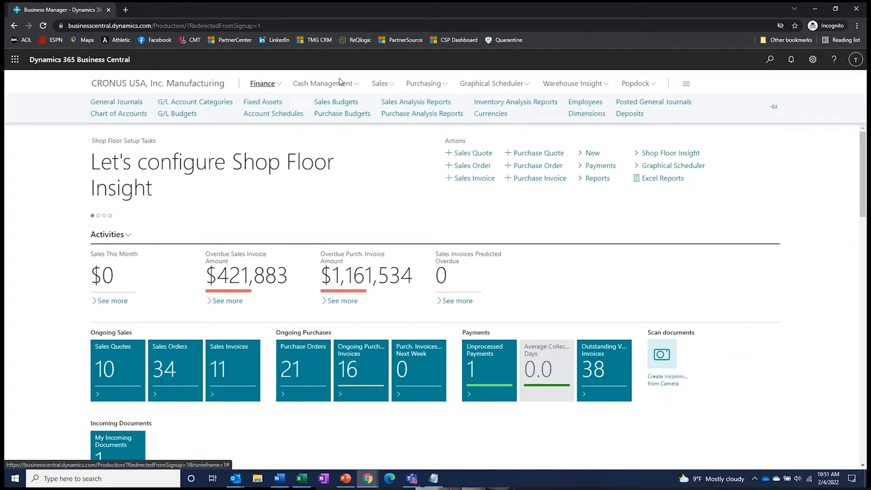
left_click(327, 87)
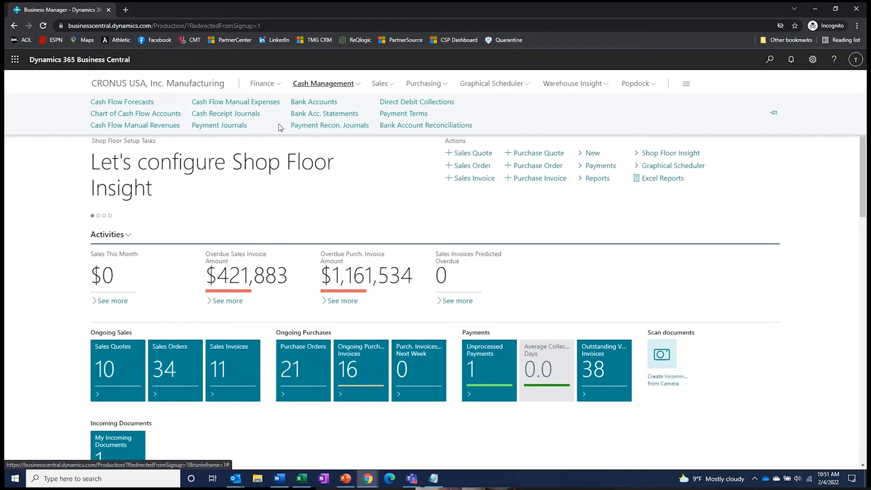
left_click(384, 85)
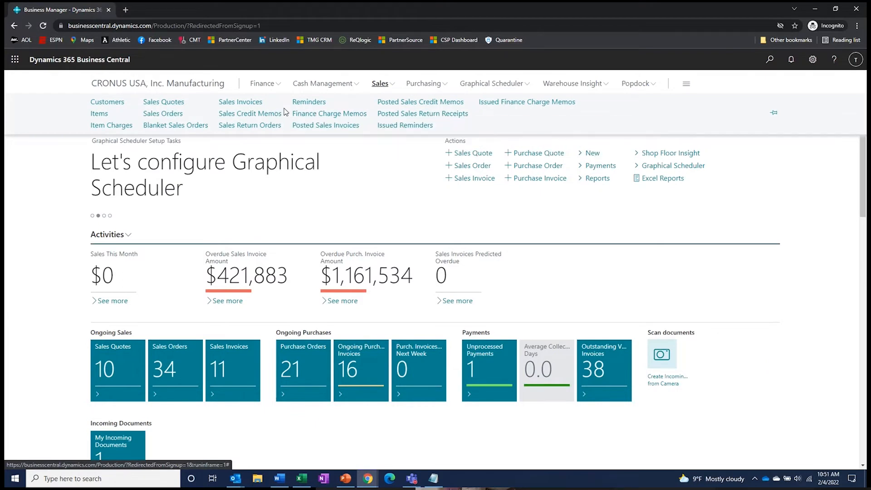
left_click(434, 84)
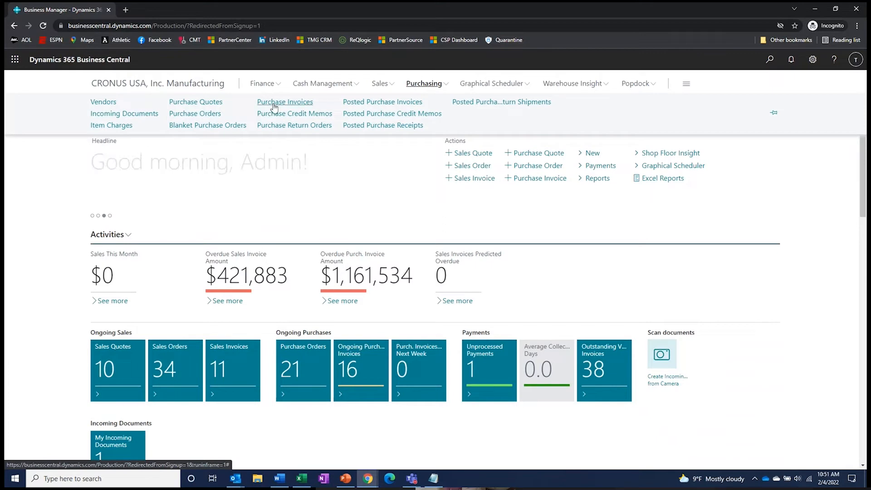
left_click(382, 85)
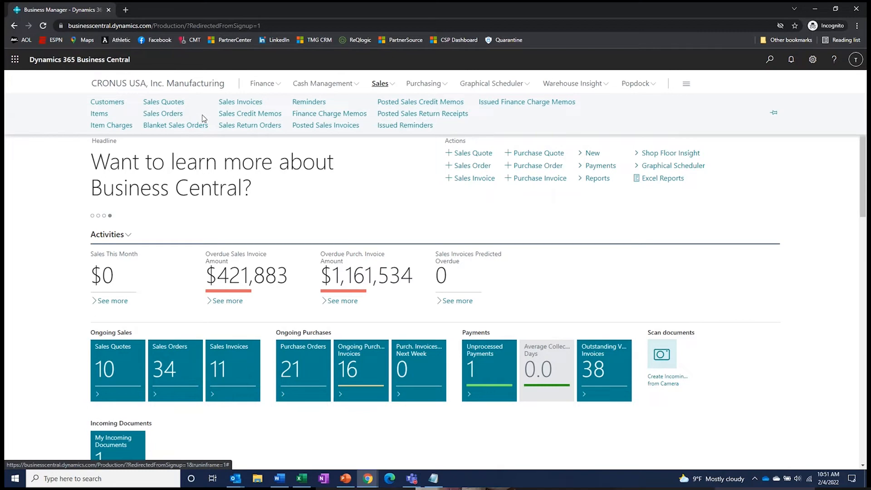
left_click(422, 85)
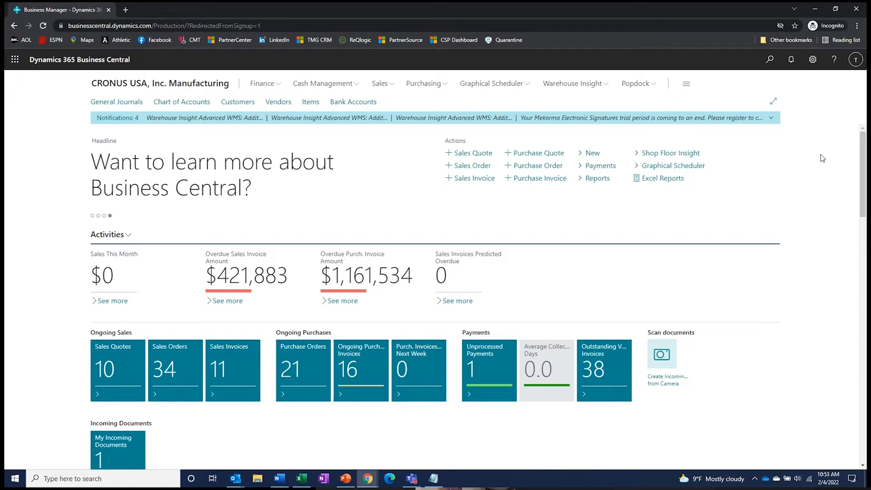
- Search Tell Me for 'custom' instead of 'posted purch' and show all matching pages
left_click(769, 59)
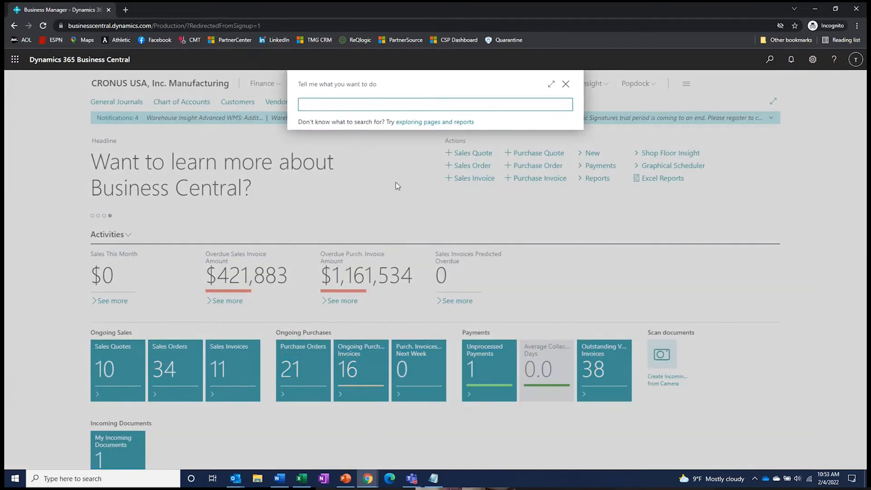
type("posted purch inv")
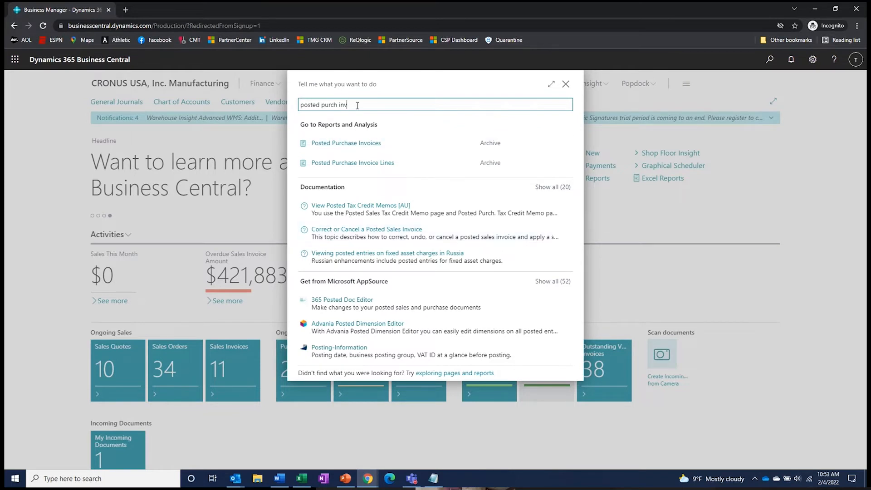
left_click_drag(350, 105, 287, 106)
type("custom")
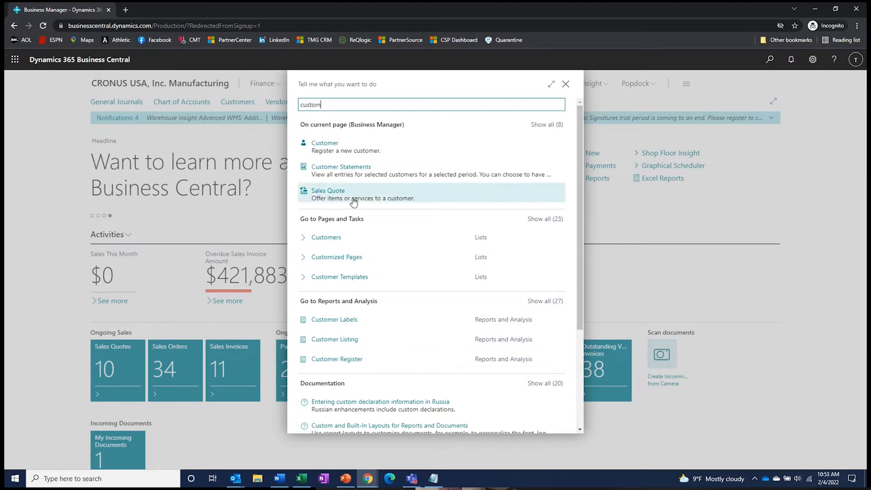
left_click(553, 219)
scroll(500, 217, "down", 5)
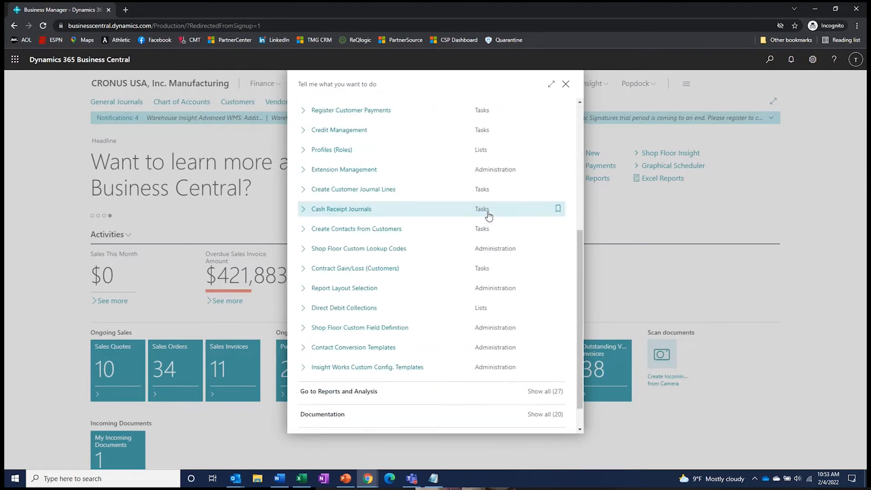
scroll(489, 217, "up", 5)
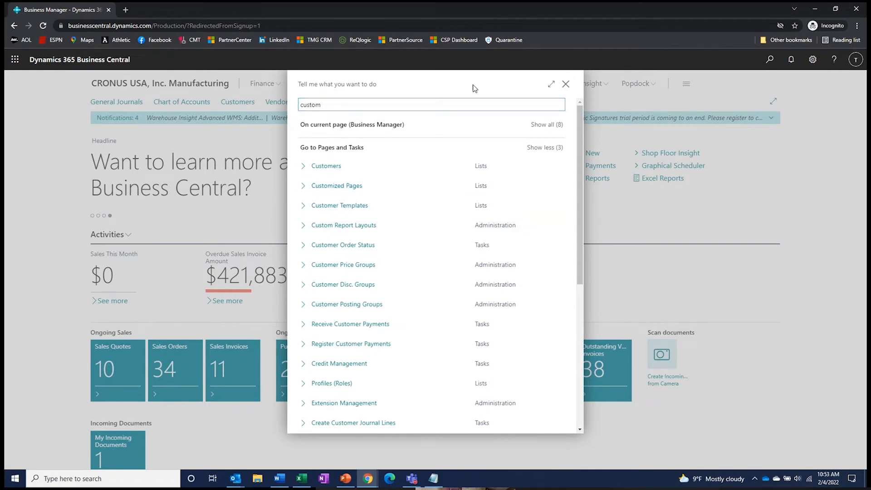
- Close the page search and open the Items list from the navigation bar
left_click(566, 85)
scroll(499, 181, "down", 10)
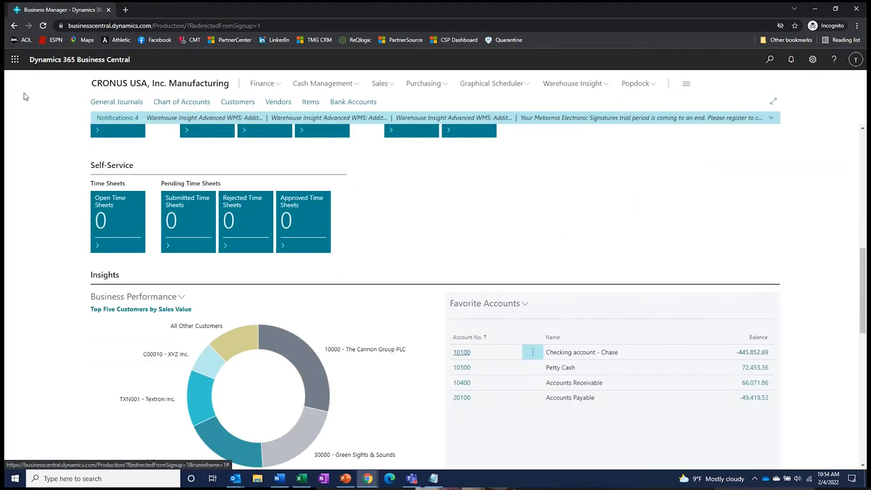
scroll(37, 128, "up", 5)
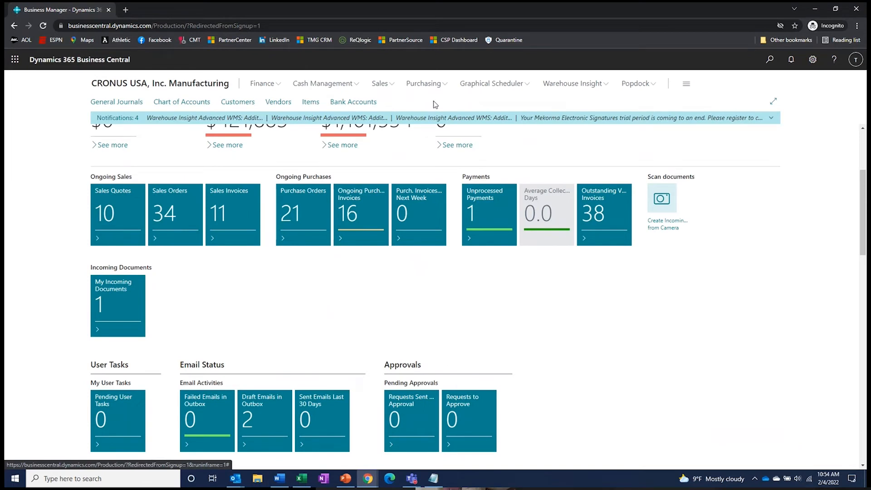
left_click(310, 101)
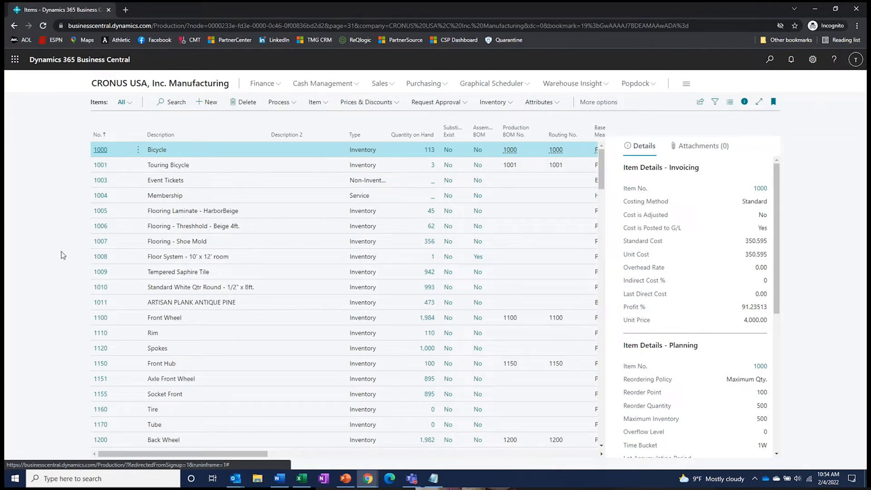
- Search items for 'ms', clear the search, and open the saved Items views list
left_click(177, 102)
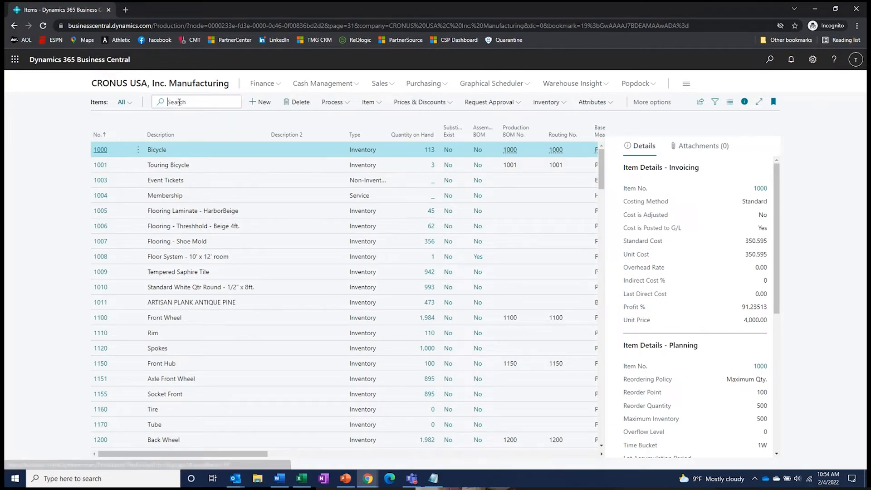
type("ms")
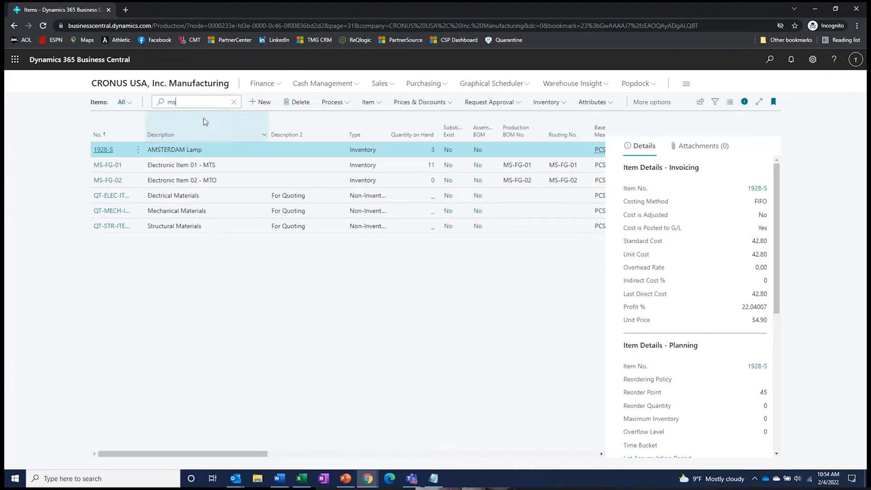
left_click(234, 101)
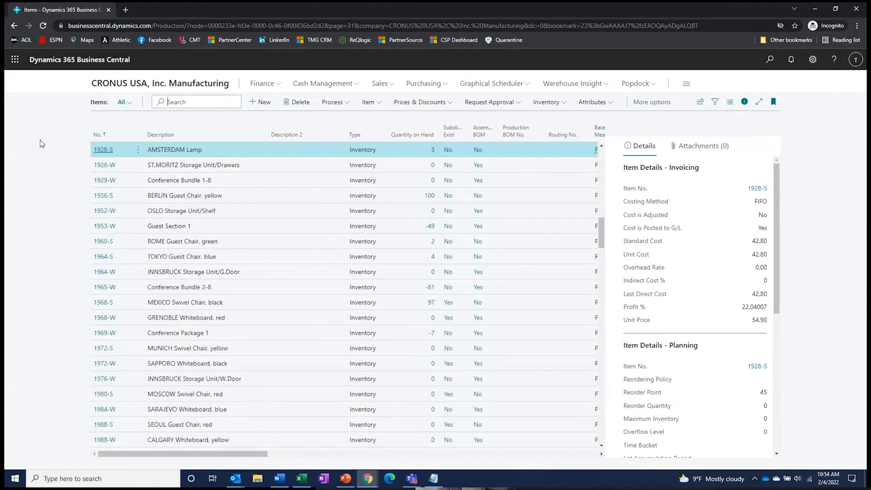
left_click(123, 102)
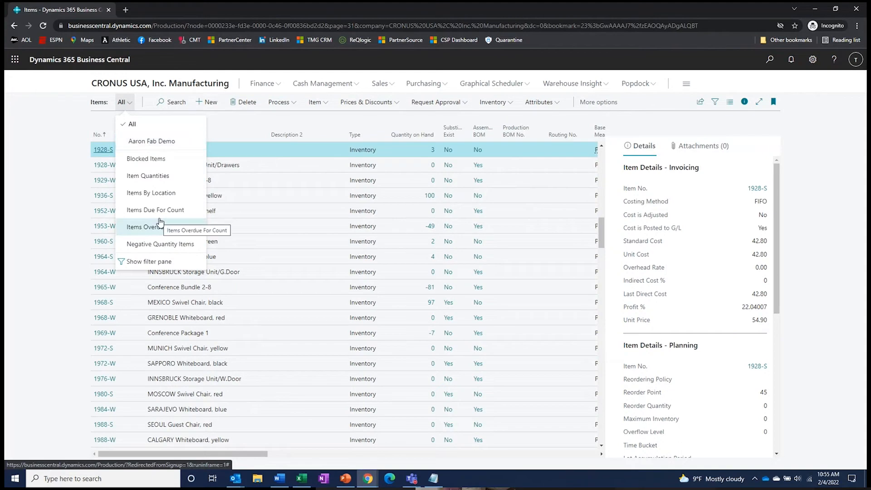
- Filter the Items list to Assembly BOM = Yes and close the filter pane
left_click(90, 207)
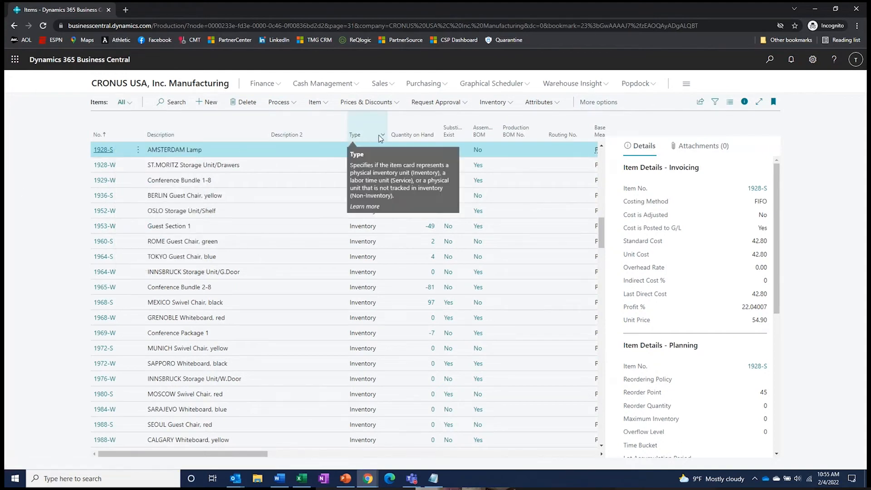
left_click(496, 133)
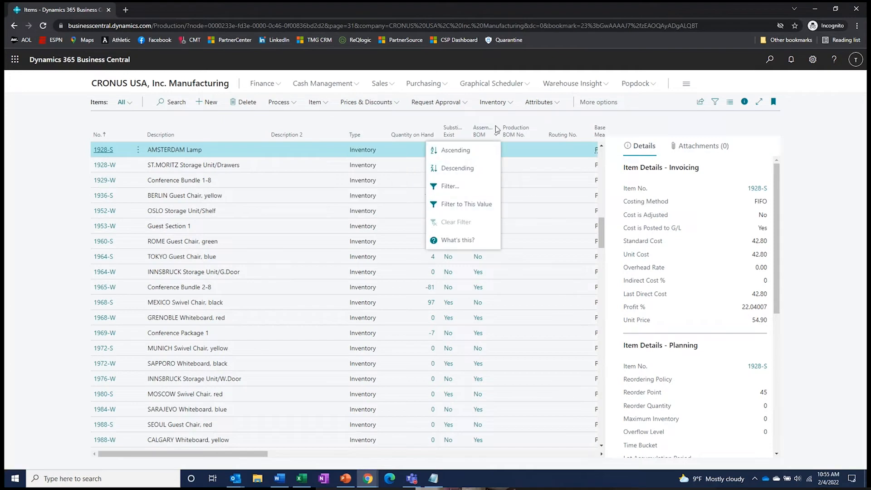
left_click(450, 186)
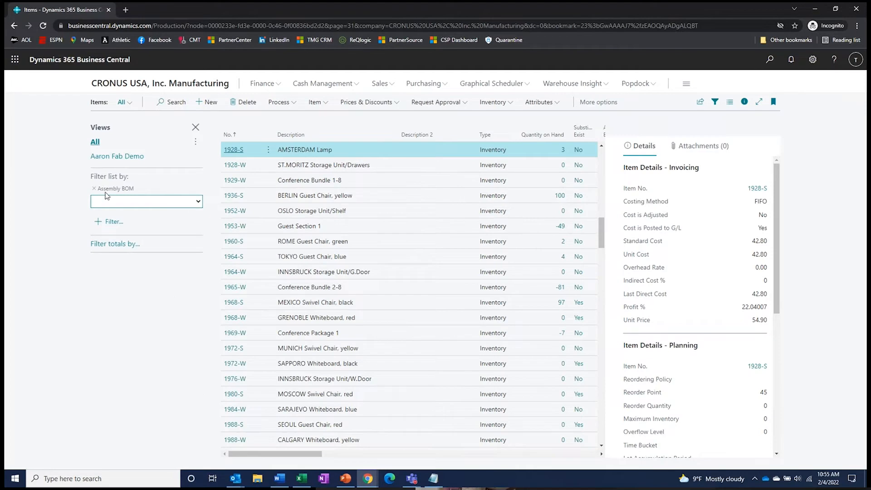
left_click(198, 201)
left_click(104, 226)
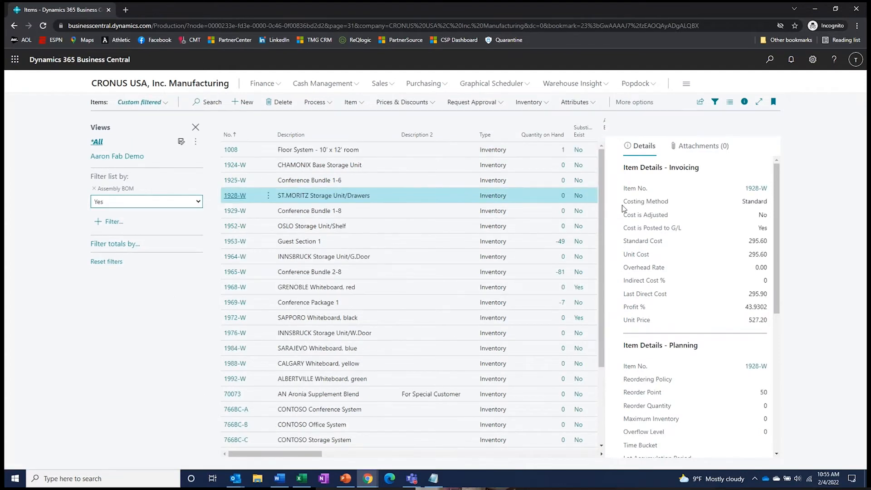
left_click_drag(290, 450, 354, 458)
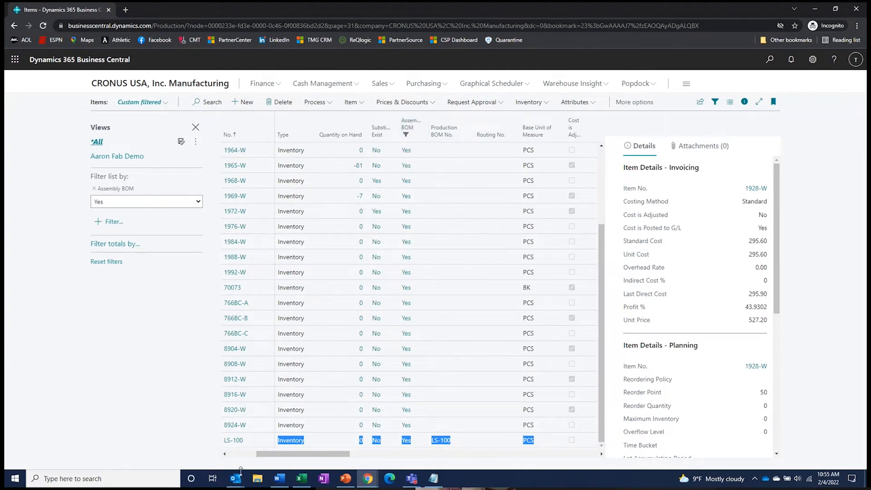
left_click_drag(279, 458, 226, 462)
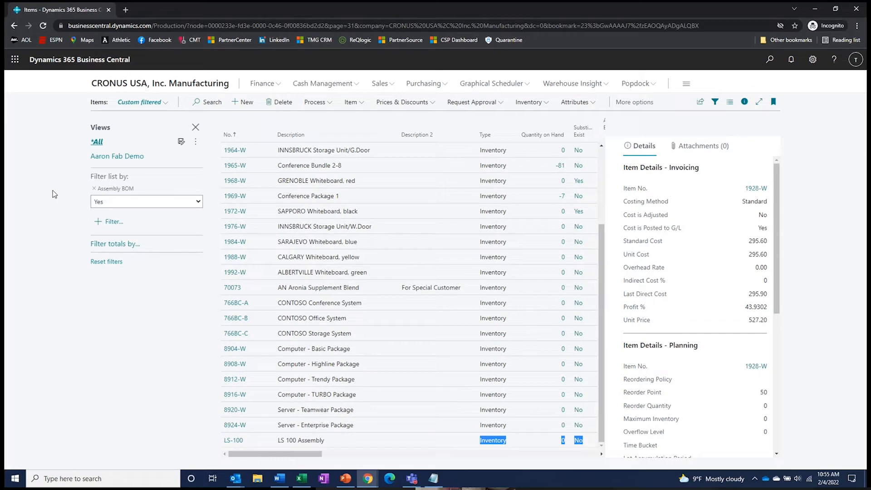
left_click(196, 130)
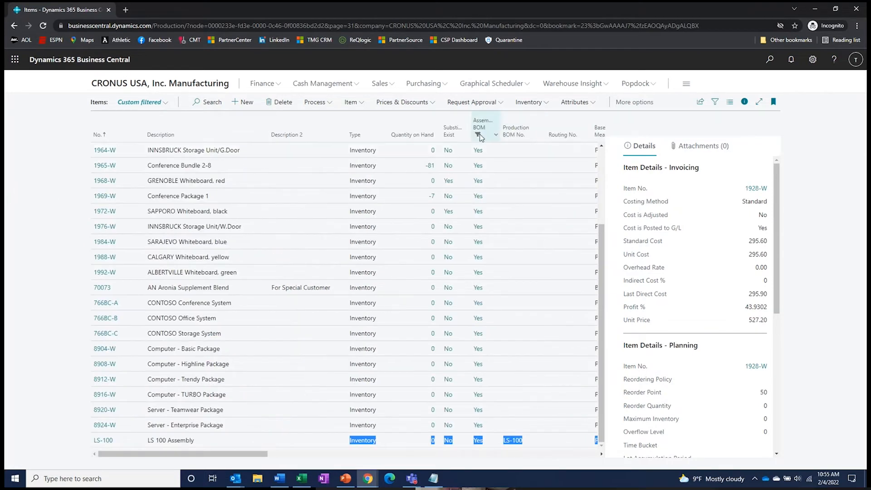
- Clear the Assembly BOM column filter and select item 1964-W INNSBRUCK Storage Unit/G.Door
left_click(496, 136)
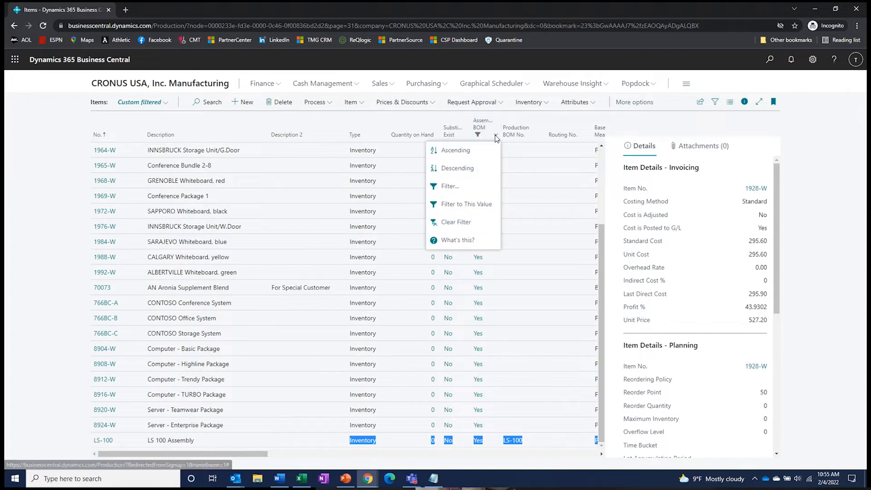
left_click(466, 223)
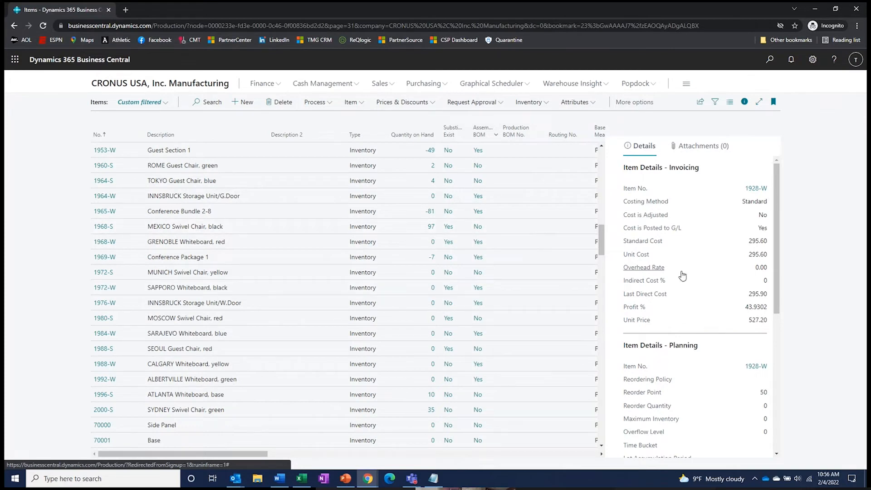
left_click(260, 196)
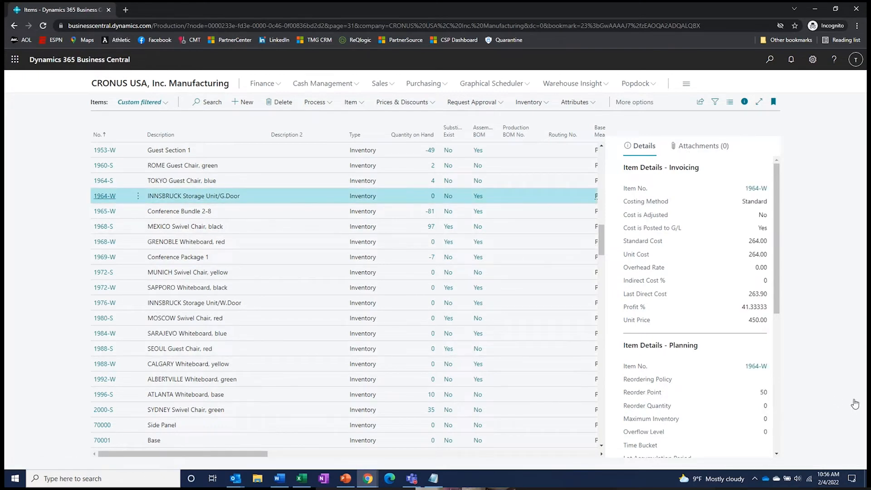
left_click_drag(779, 176, 780, 352)
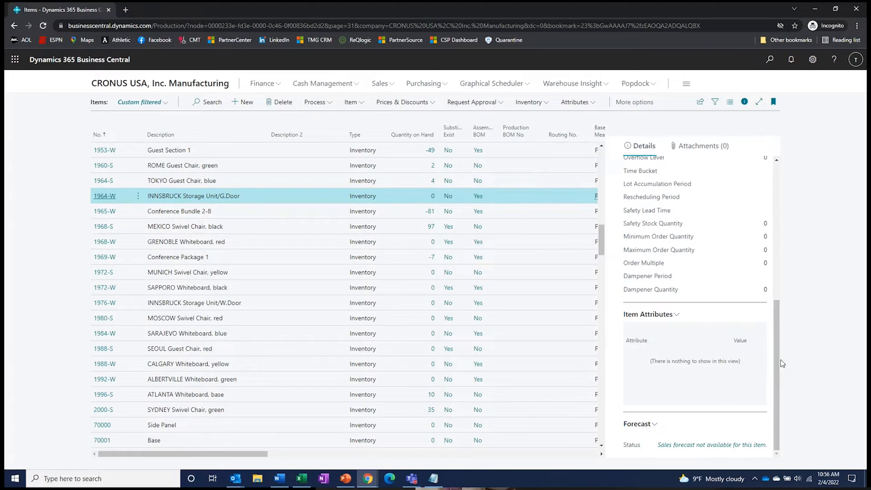
left_click_drag(777, 369, 792, 210)
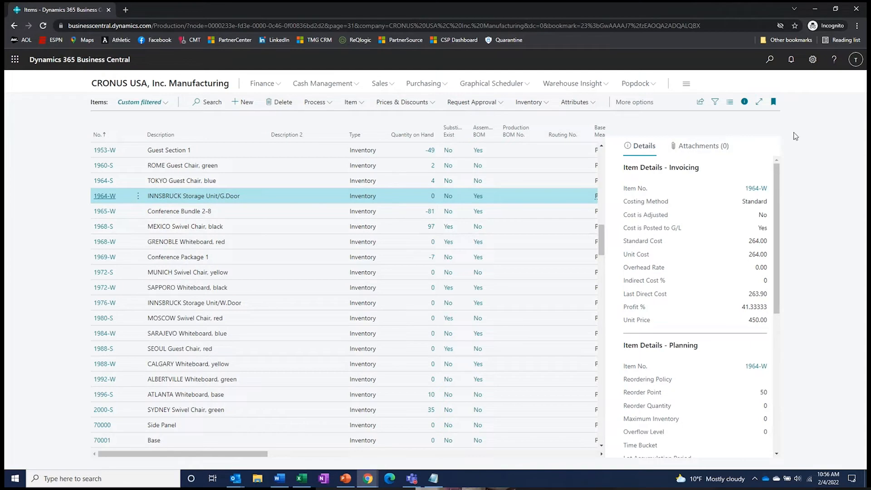
- Hide the item details pane to widen the Items list
left_click(744, 102)
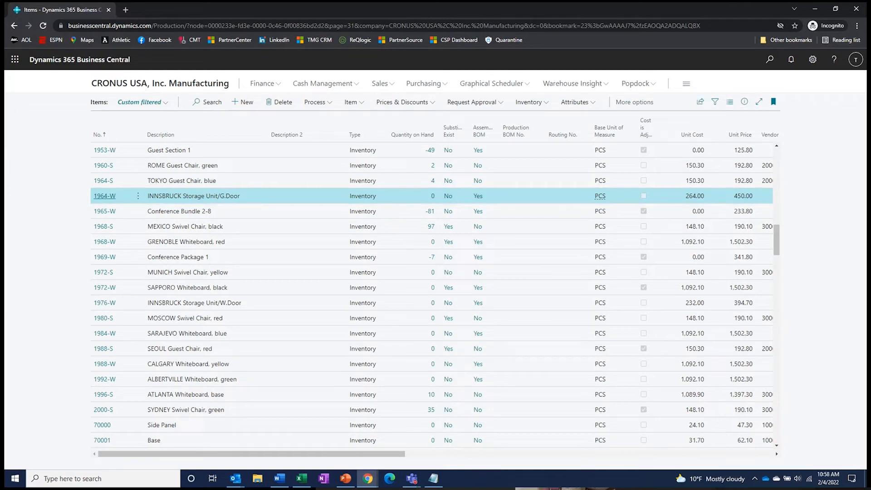
left_click(235, 479)
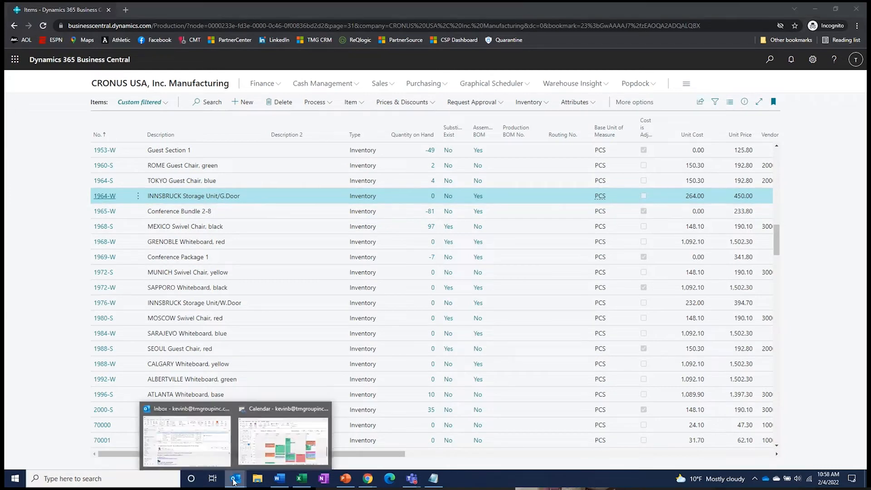
left_click(200, 453)
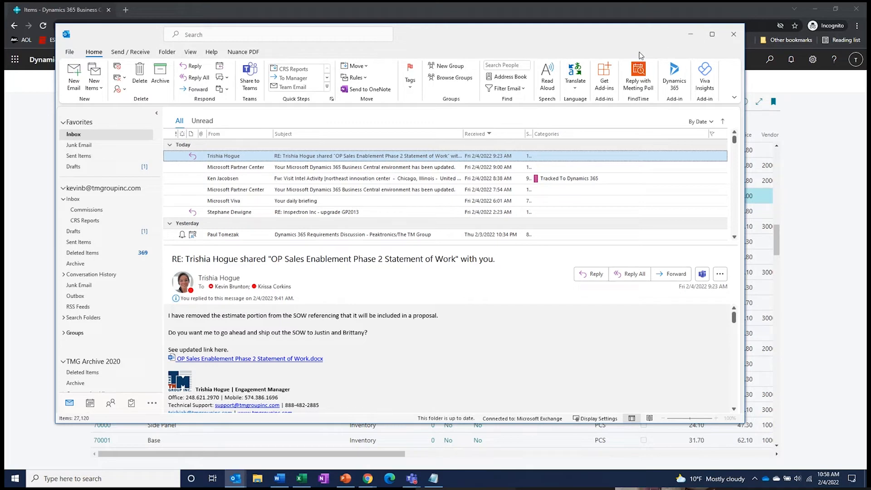
left_click(693, 35)
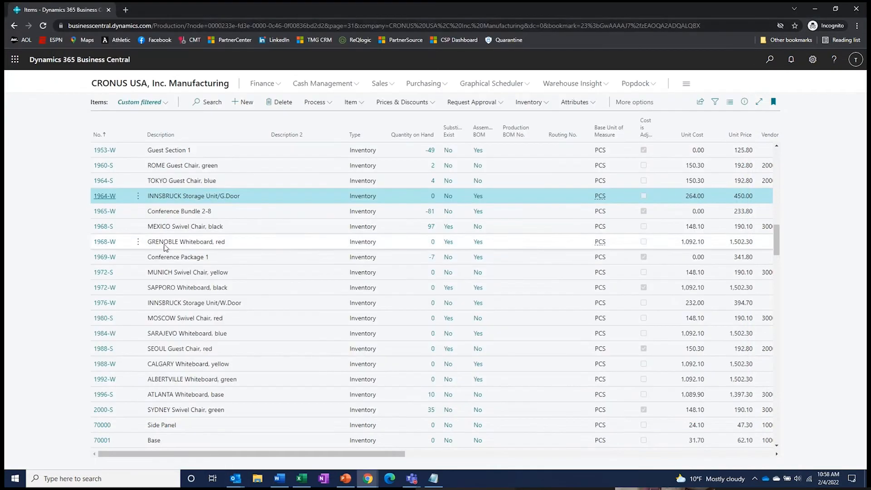
- Export the Items list with Edit in Excel from the Share menu
left_click(701, 103)
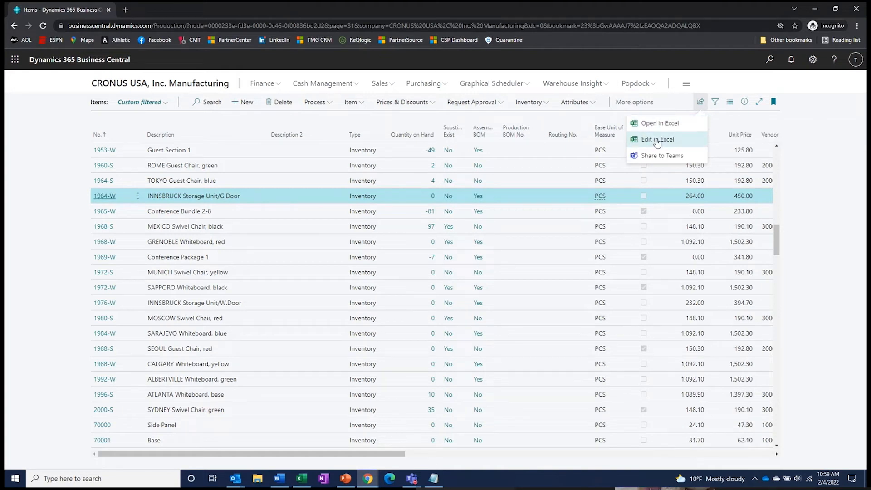
left_click(656, 139)
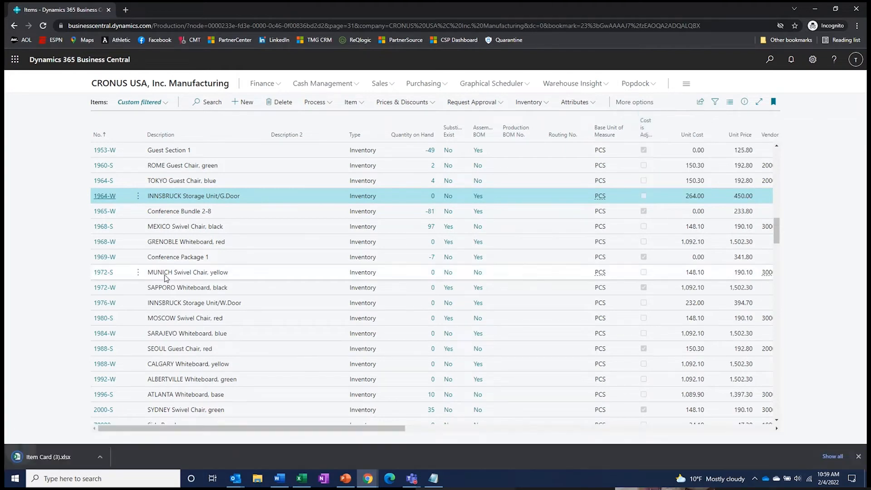
- Open the downloaded Item Card (3).xlsx, enable editing, and maximize the Excel window
left_click(47, 453)
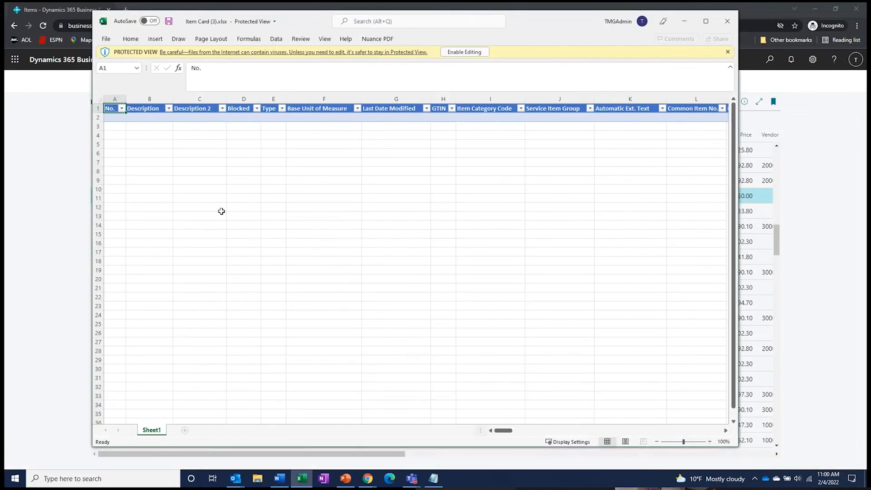
left_click(473, 50)
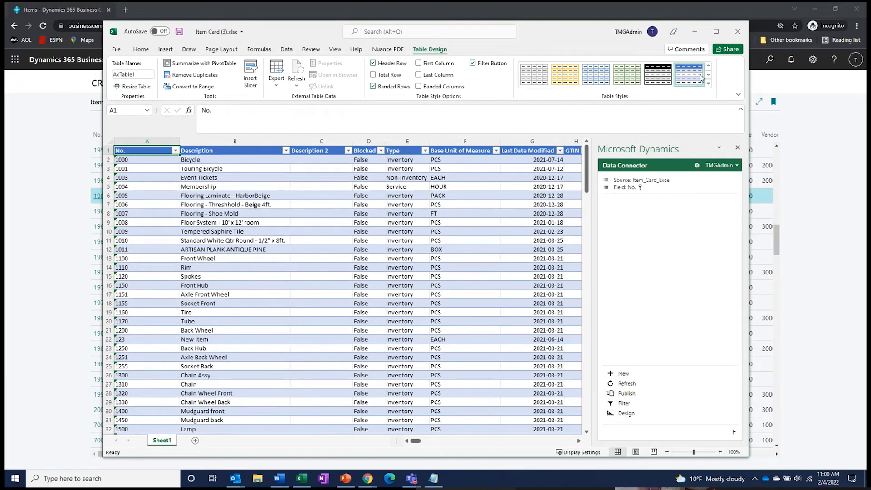
left_click(717, 31)
- Step across row 15's 1120 Spokes item fields, from Type through Unit Cost and Unit Price to Dampener Period
left_click(67, 259)
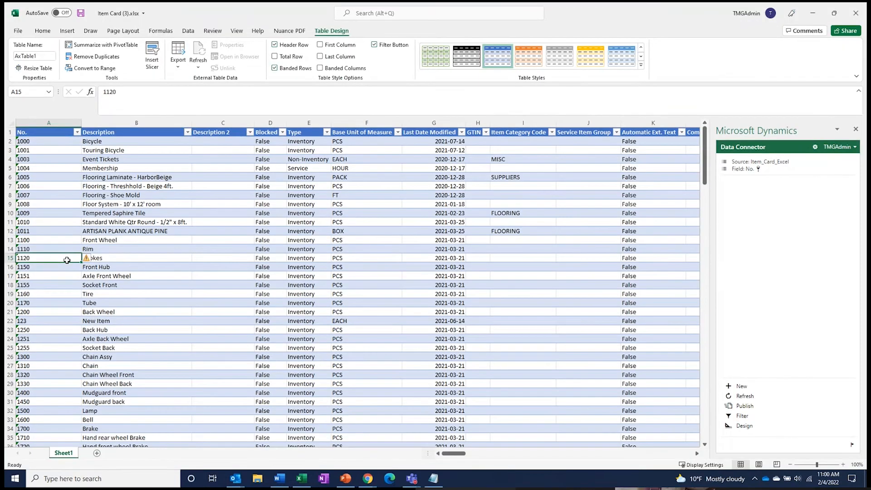
key("Right")
key("Right")
key("Right")
key("Right")
key("Right")
key("Right")
key("Right")
key("Right")
key("Right")
key("Right")
key("Right")
key("Right")
key("Right")
key("Right")
key("Right")
key("Right")
key("Right")
key("Right")
key("Right")
key("Right")
key("Right")
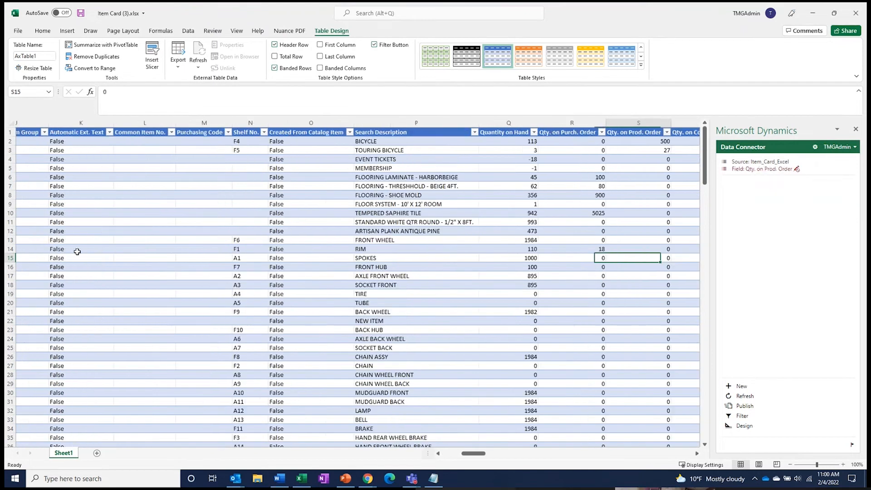
key("Right")
key("Right")
key("Right")
key("Right")
key("Right")
key("Right")
key("Right")
key("Right")
key("Right")
key("Right")
key("Right")
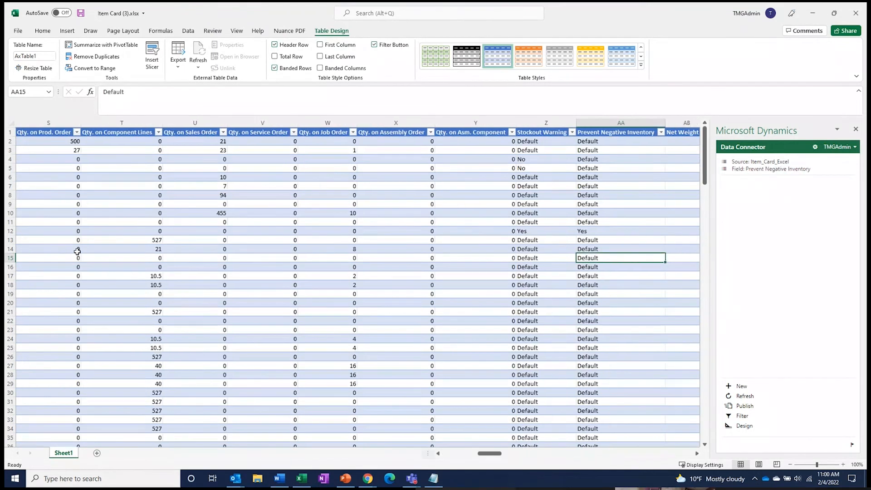
key("Right")
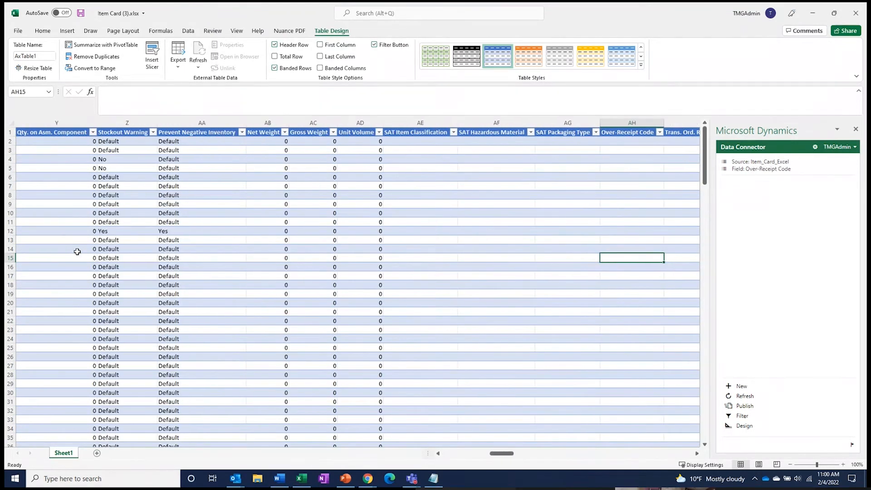
key("Right")
key("Right")
key("Right")
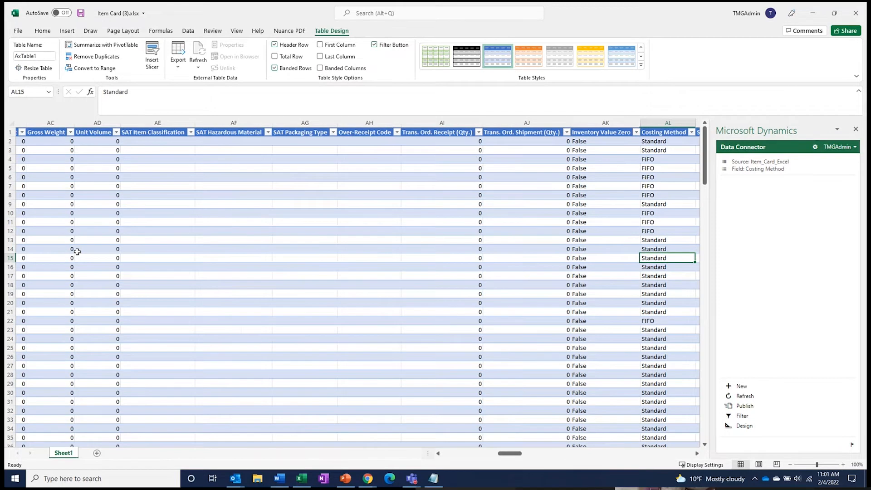
key("Right")
key("Right")
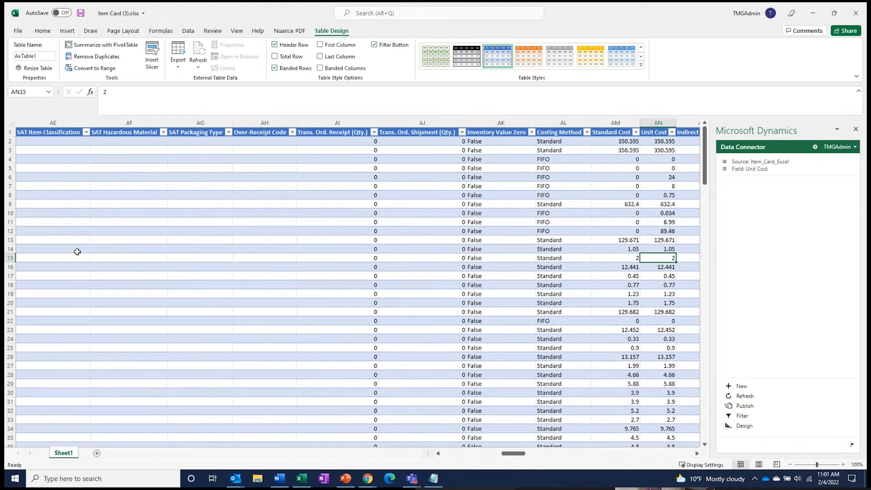
key("Right")
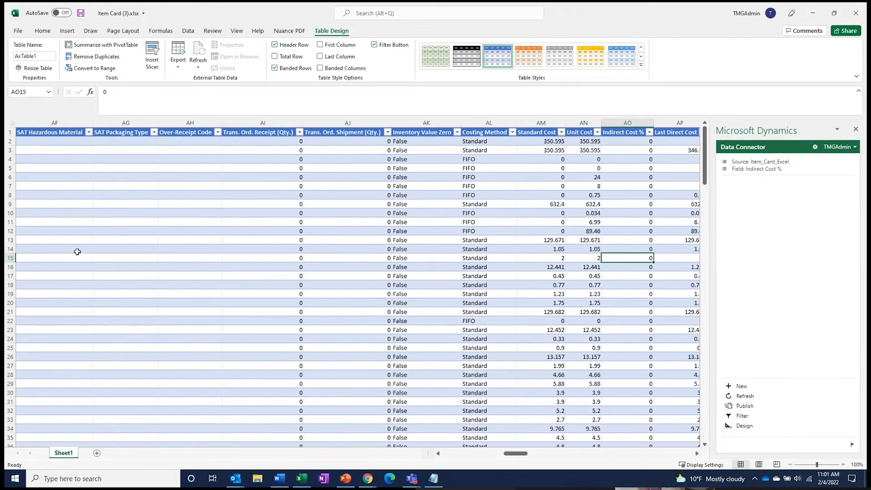
key("Right")
key("Right")
key("Right")
key("Right")
key("Right")
key("Right")
key("Right")
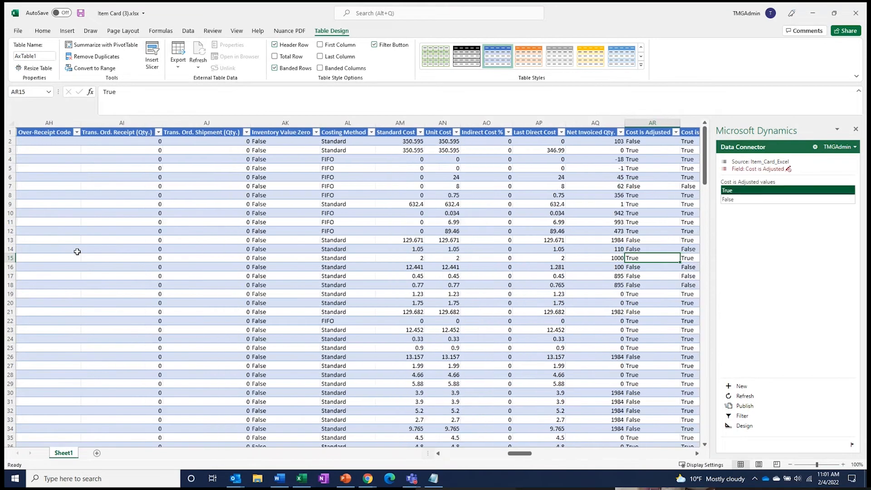
key("Right")
key("Right")
key("Right")
key("Right")
key("Right")
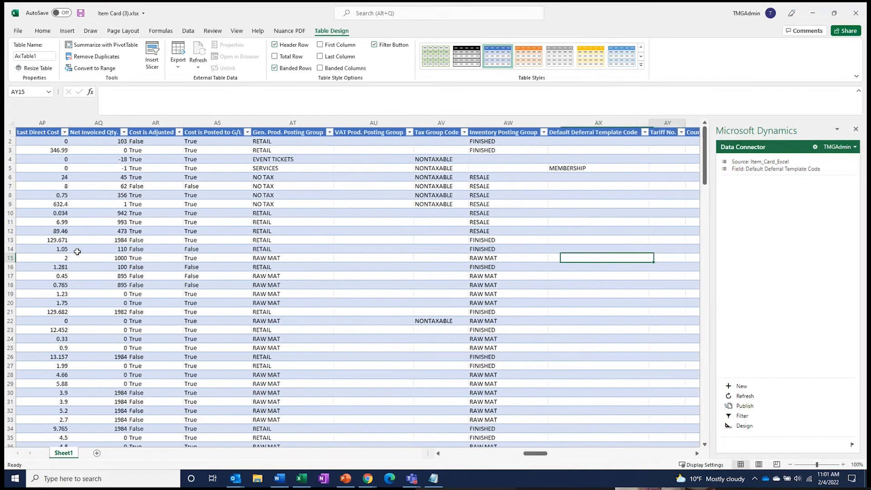
key("Right")
key("Right")
key("Right")
key("Right")
key("Right")
key("Right")
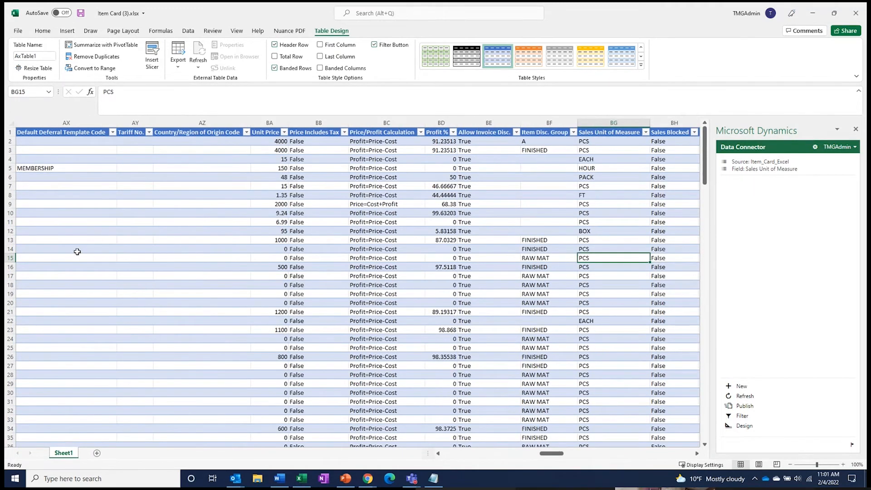
key("Right")
key("Right")
key("Right")
key("Right")
key("Right")
key("Right")
key("Right")
key("Right")
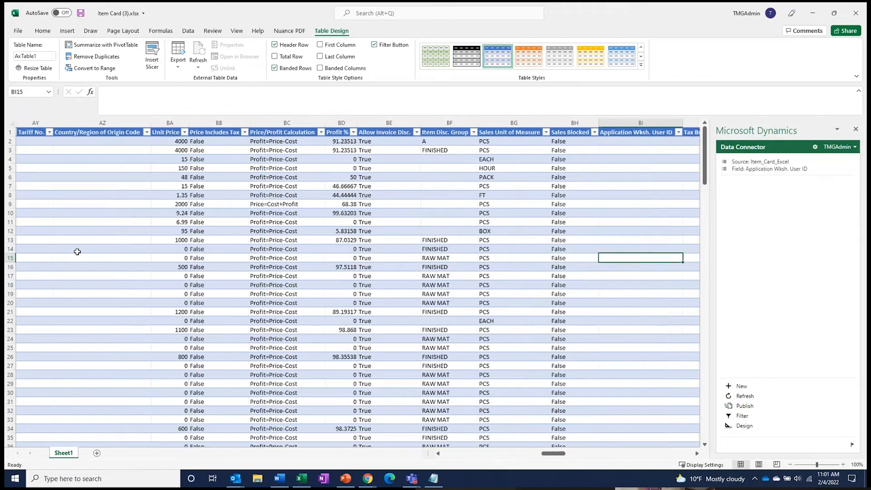
key("Right")
key("Right")
key("Right")
key("Right")
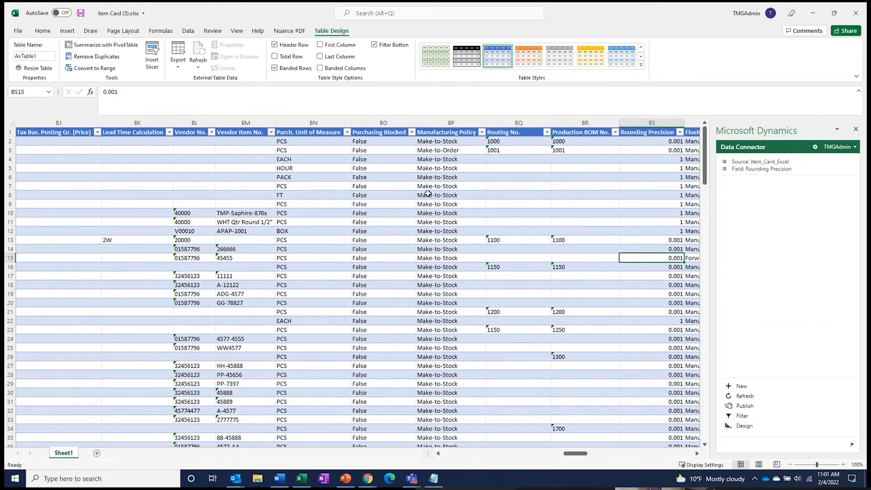
key("Right")
key("Right")
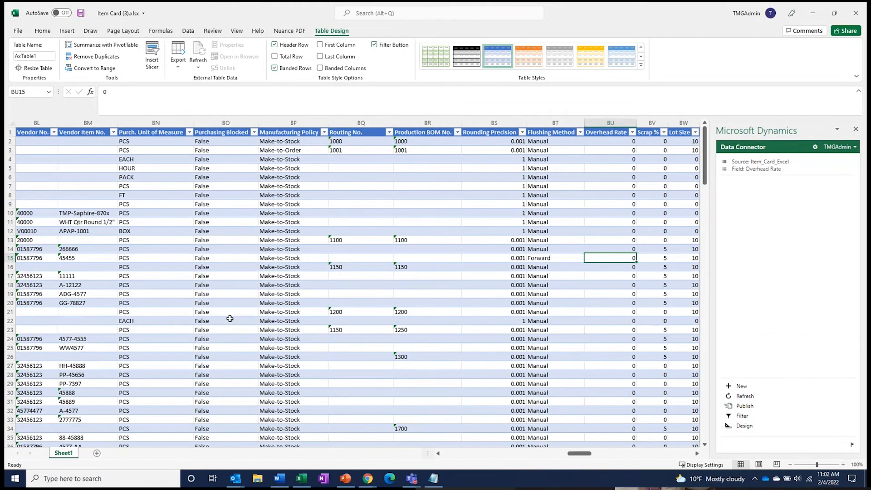
key("Right")
key("Right")
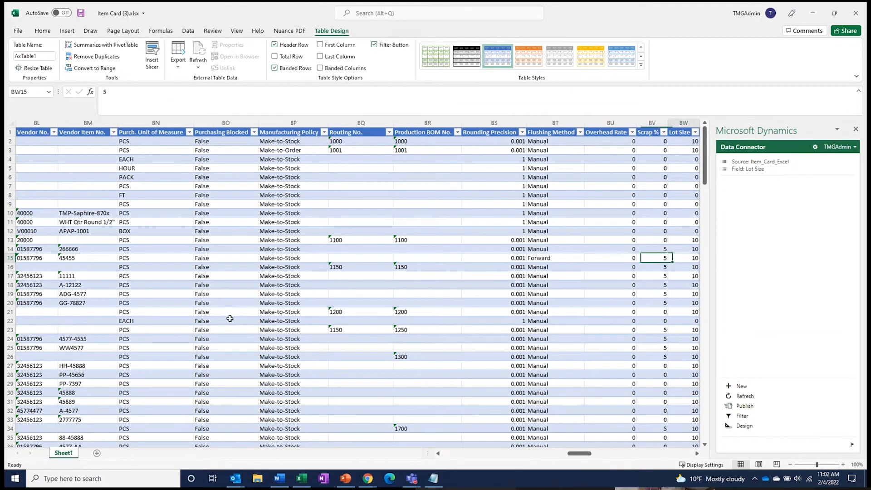
key("Right")
key("Right")
key("Right")
key("Right")
key("Right")
key("Right")
key("Right")
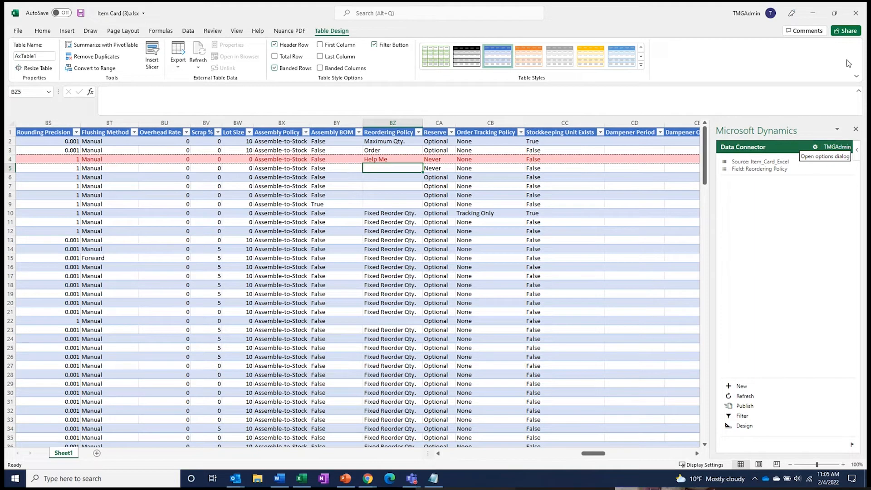
- Close the workbook without saving and return to the CRONUS USA, Inc. Manufacturing home page
left_click(857, 16)
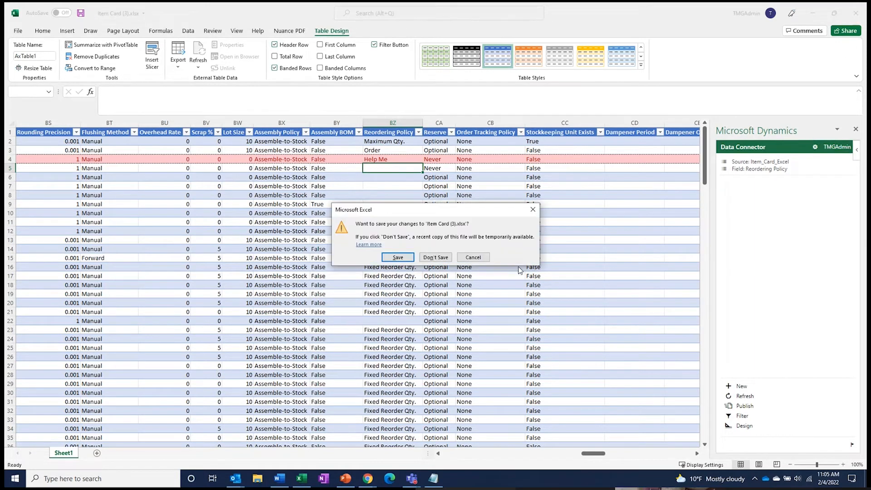
left_click(436, 258)
left_click(147, 85)
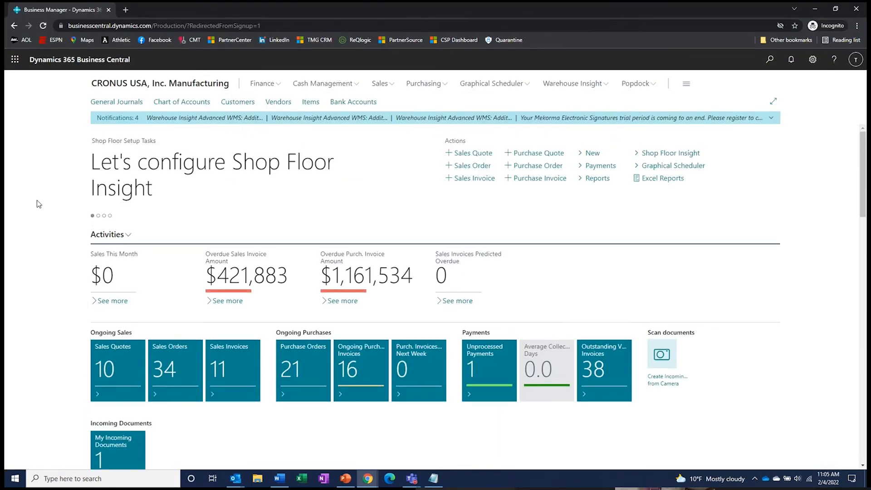
- Open the Sales Orders list, return home, and view then close the sales page links
left_click(183, 366)
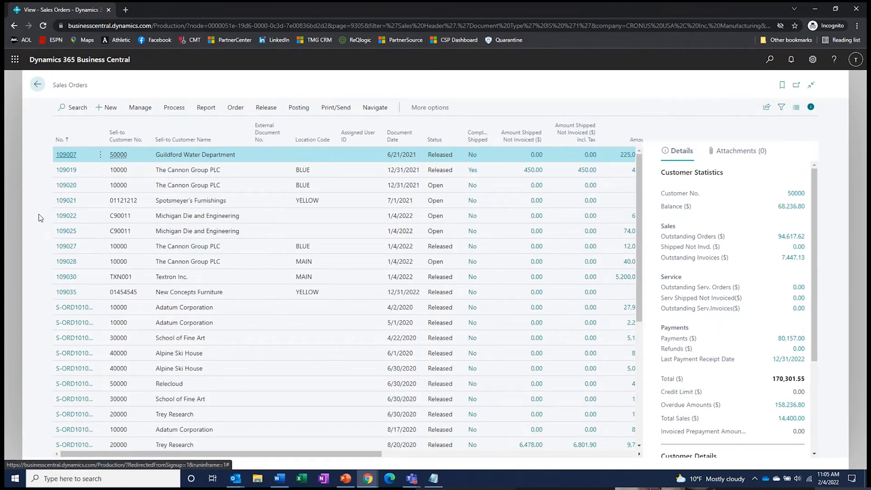
left_click(38, 84)
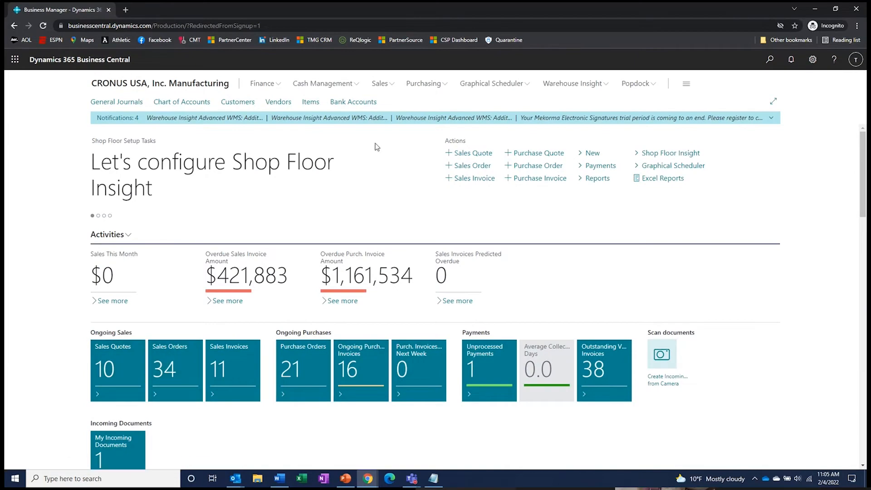
left_click(381, 83)
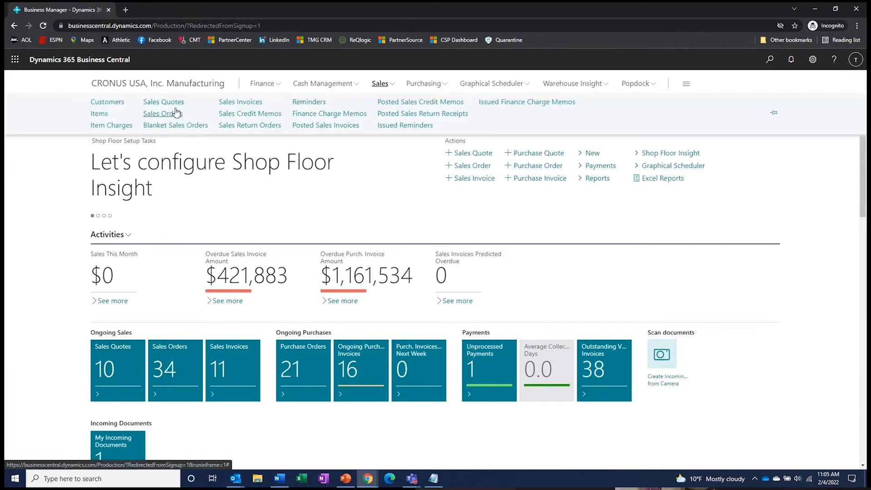
left_click(797, 84)
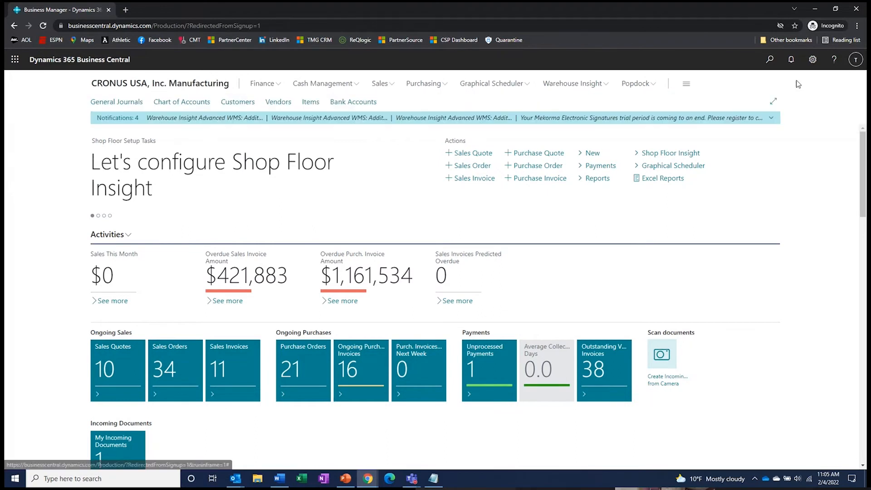
- Reach Sales Orders via a Tell Me search for 'sale', then reopen them from the home tile
left_click(769, 60)
type("s")
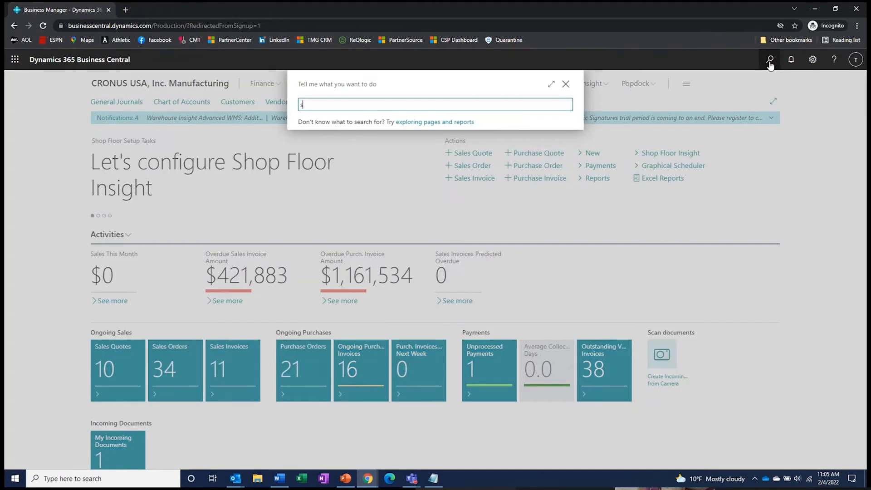
type("ale")
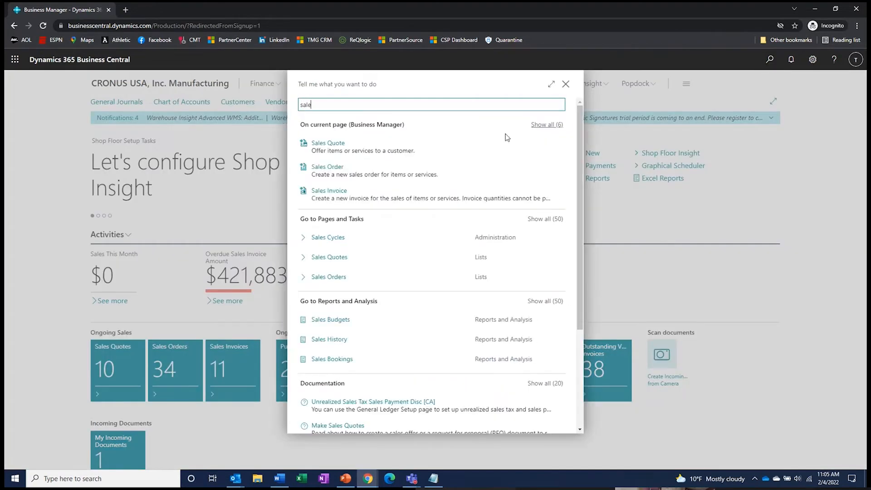
left_click(329, 279)
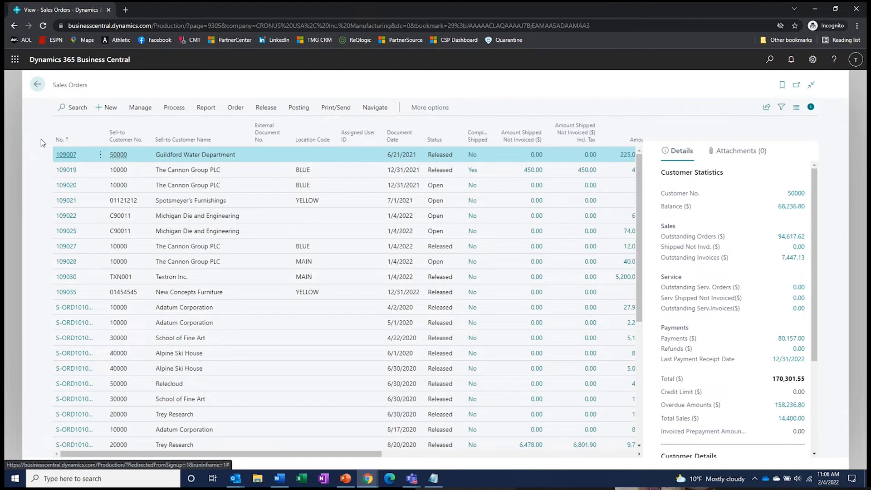
left_click(37, 84)
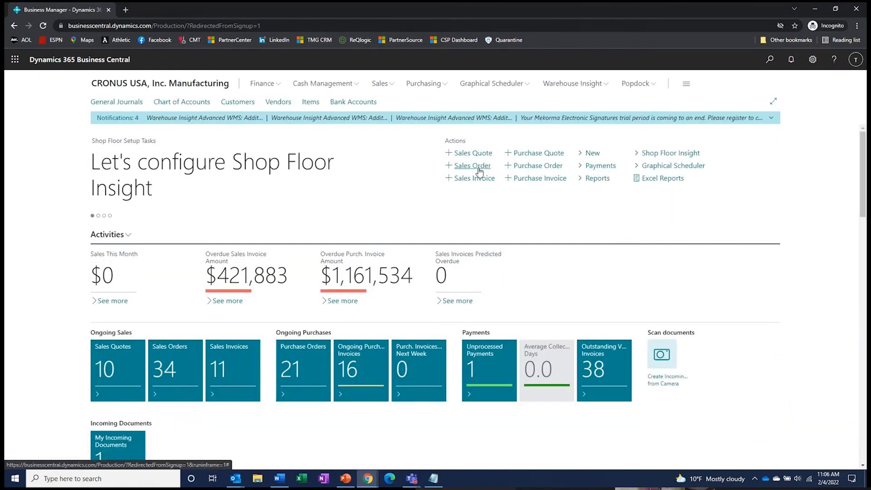
left_click(472, 170)
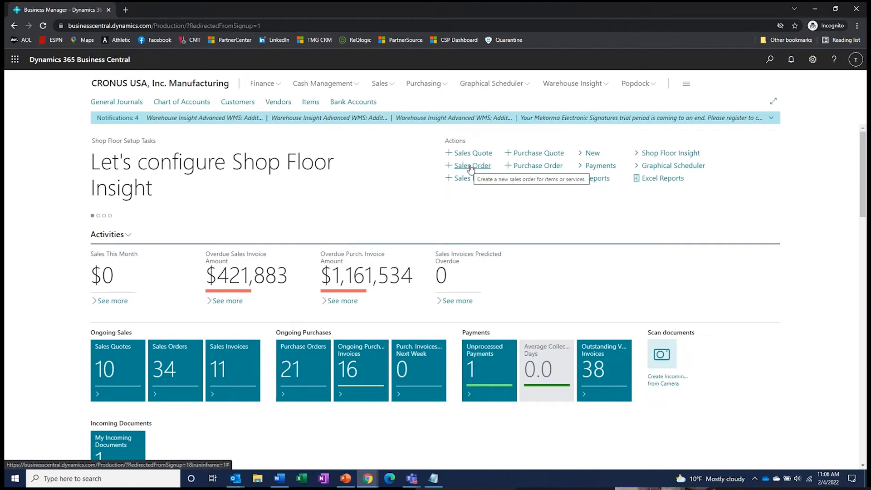
left_click(171, 368)
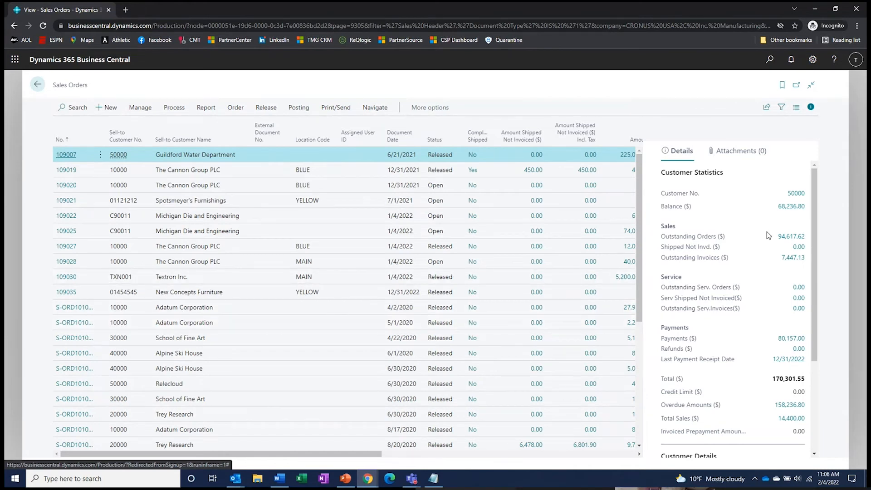
- Select order 109028 and review The Cannon Group PLC's statistics, balance 126,400.00
scroll(758, 248, "down", 3)
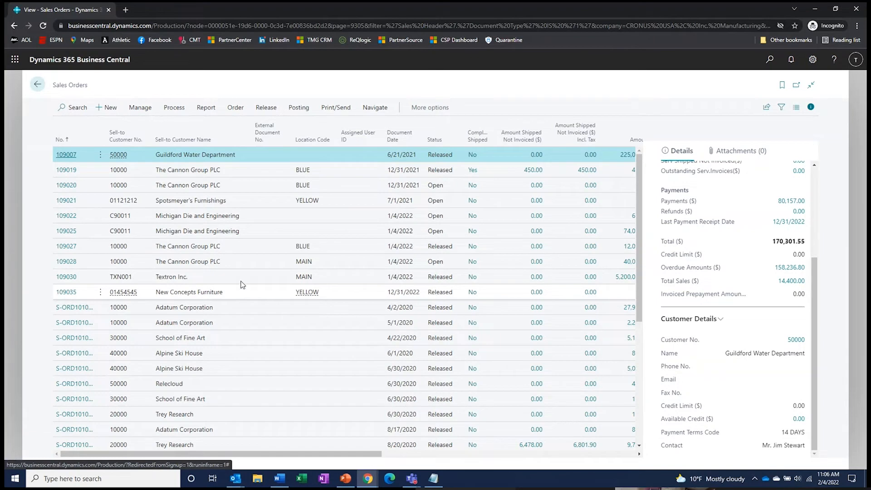
left_click(242, 267)
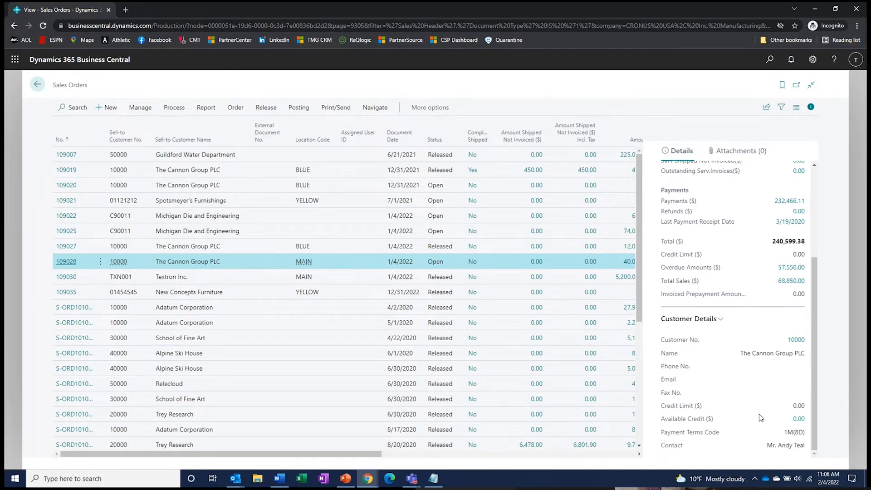
scroll(759, 415, "up", 3)
scroll(749, 411, "down", 3)
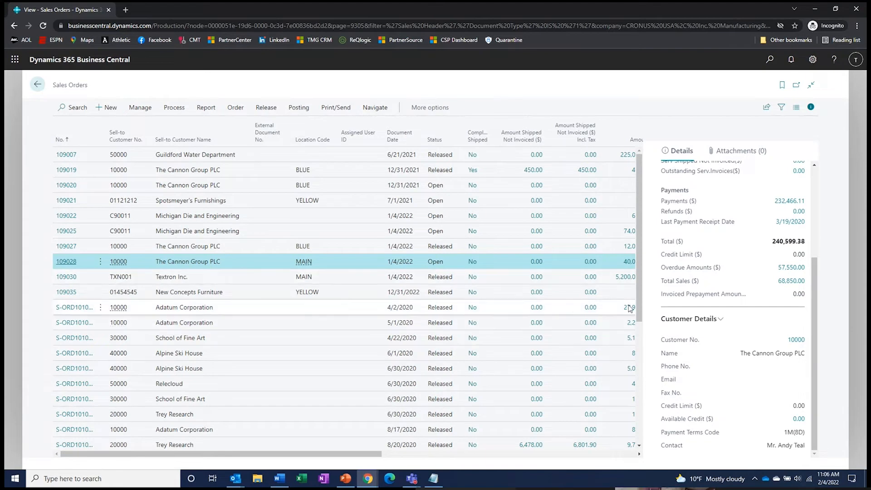
scroll(700, 288, "up", 2)
scroll(701, 289, "up", 2)
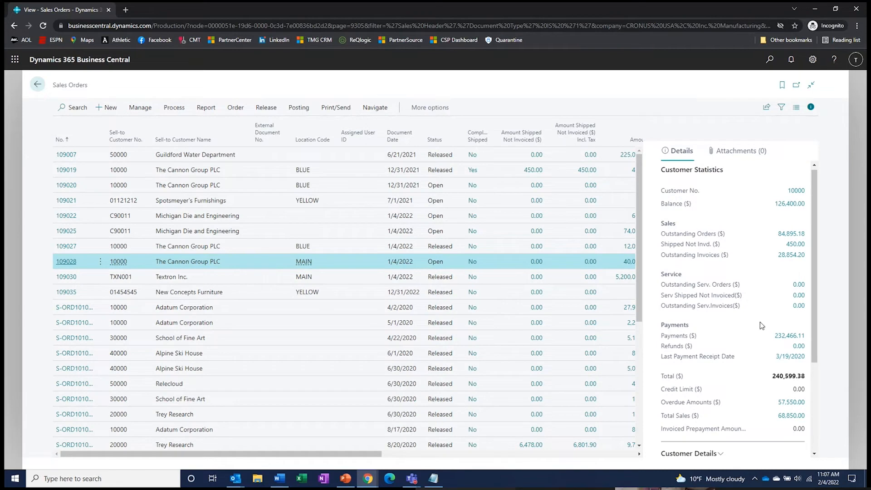
- Open order 109028 and toggle Show more/Show less on its General FastTab to review fields
left_click(66, 262)
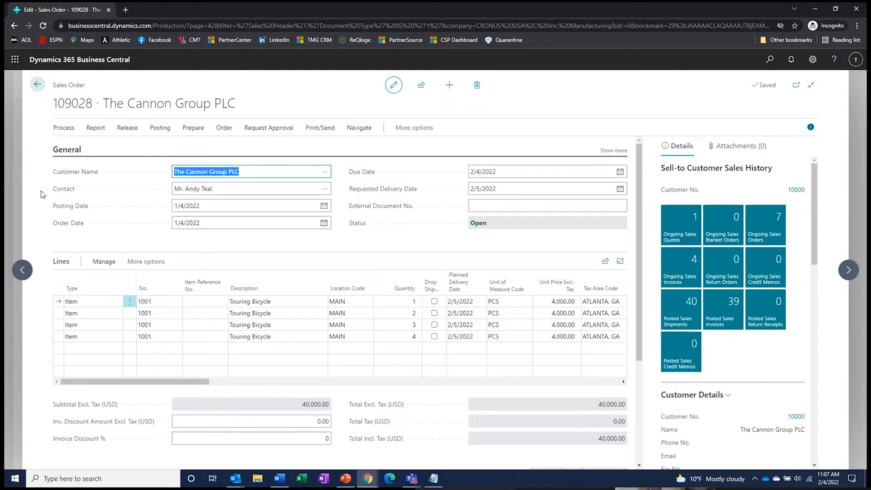
scroll(76, 350, "down", 3)
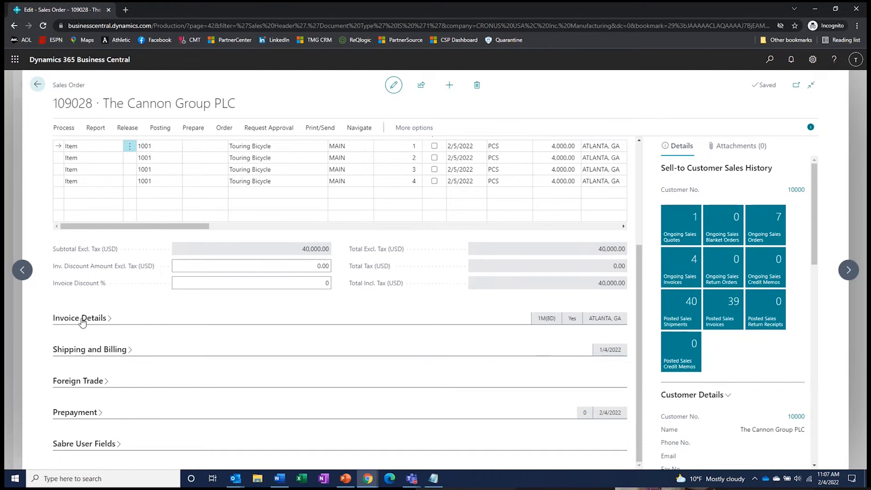
scroll(81, 322, "up", 3)
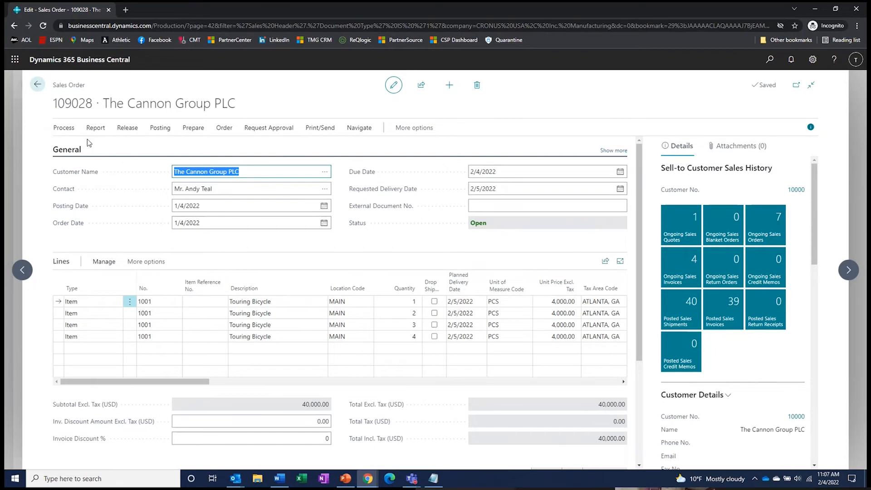
left_click(608, 151)
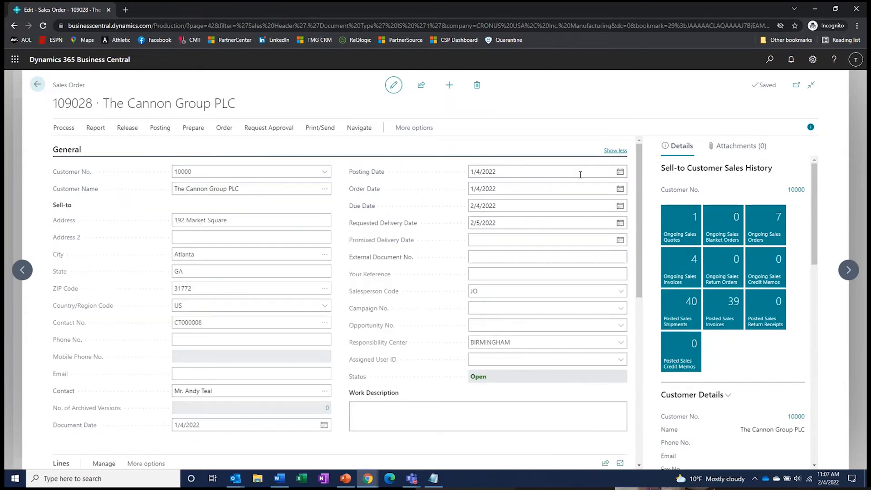
left_click(604, 425)
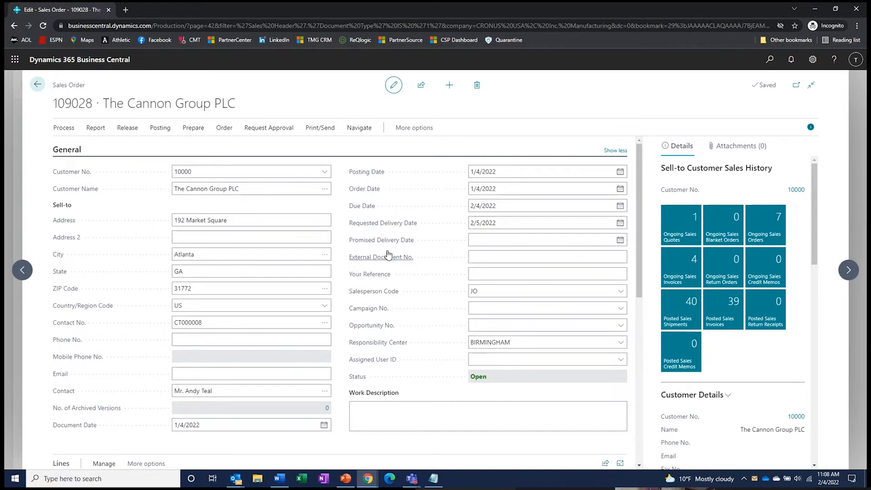
left_click(616, 151)
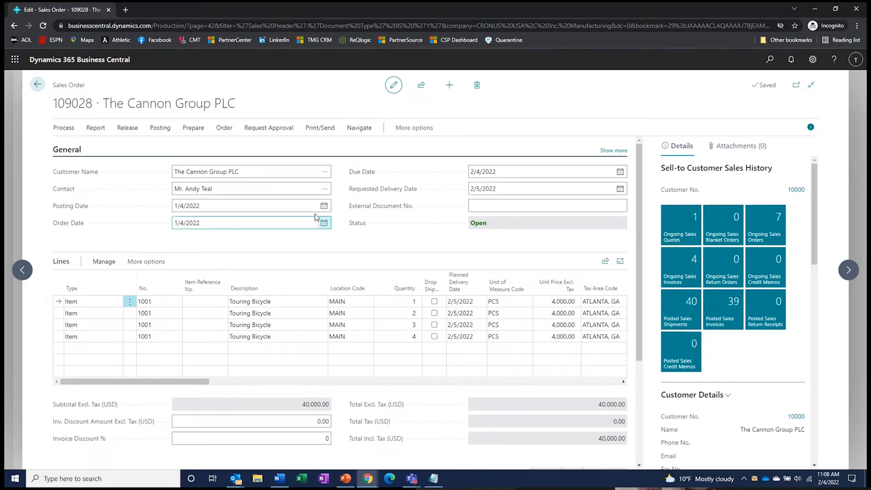
- Collapse order 109028's General FastTab and expand Invoice Details, scrolling through its fields
left_click(66, 153)
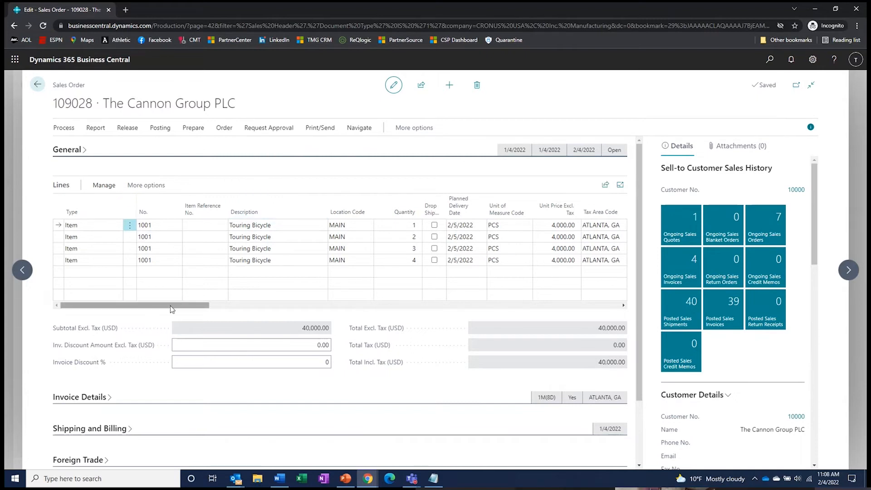
scroll(150, 366, "down", 2)
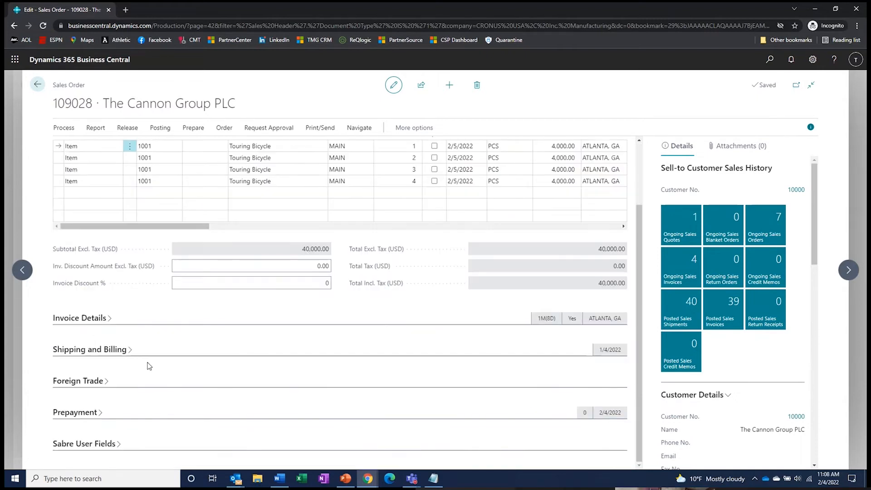
left_click(86, 320)
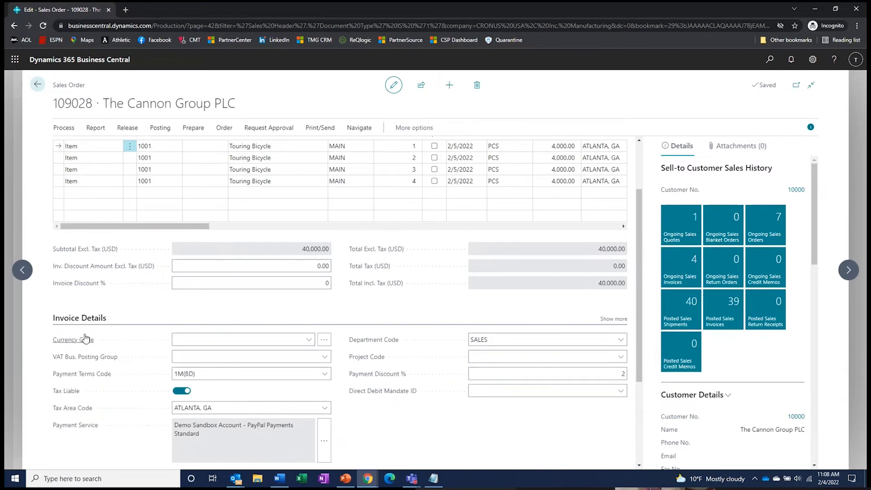
scroll(86, 339, "down", 2)
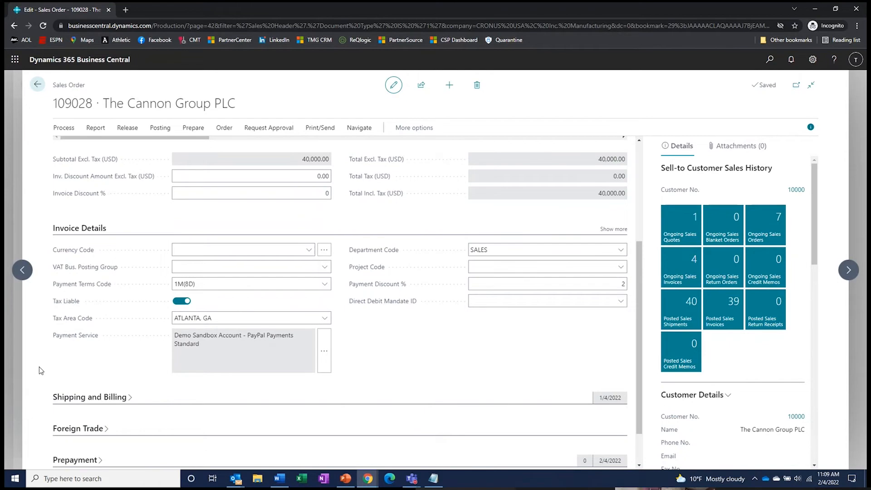
scroll(39, 367, "up", 4)
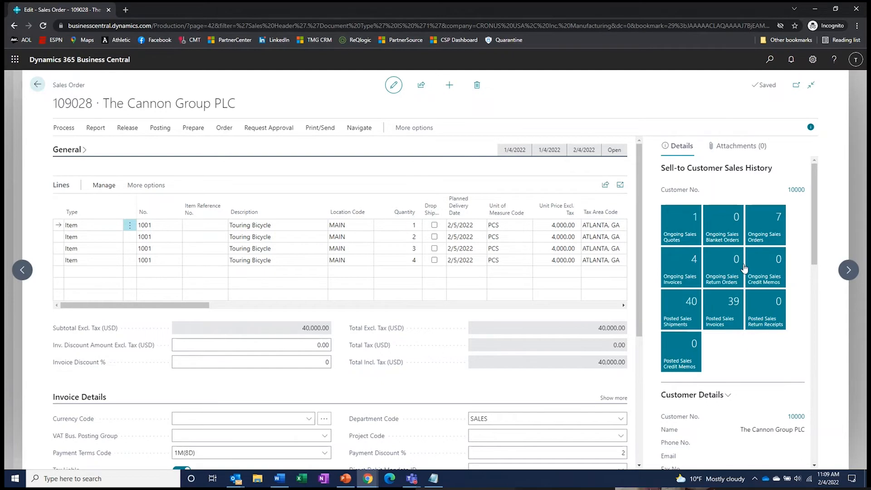
scroll(757, 366, "down", 10)
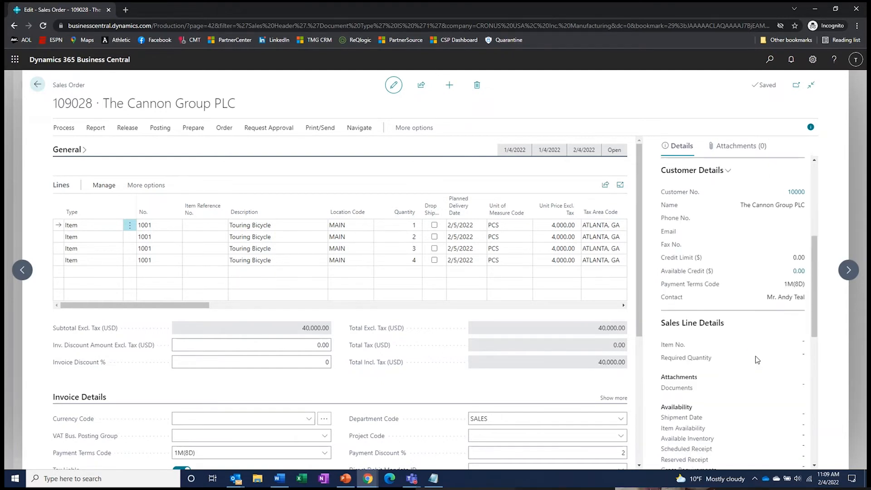
scroll(757, 365, "up", 10)
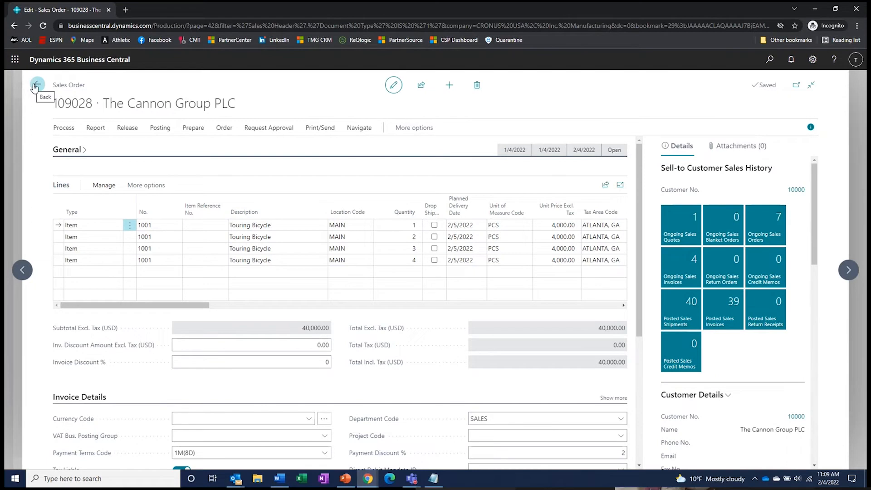
key("alt+Tab")
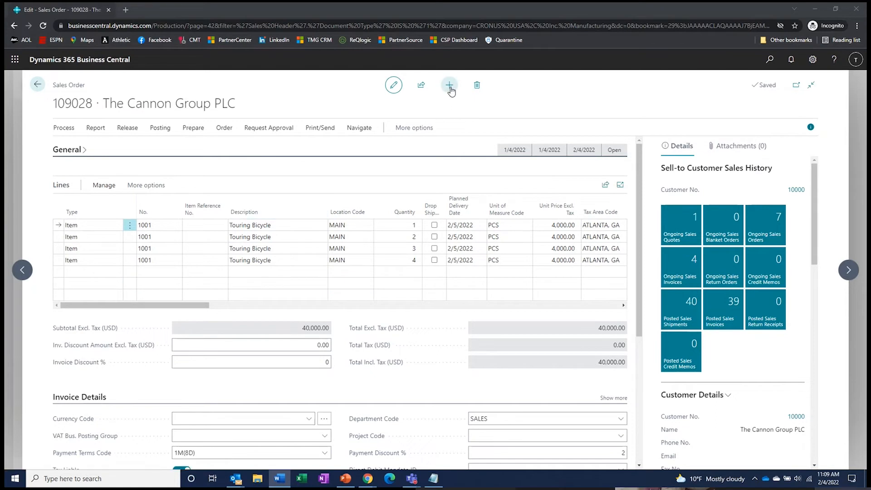
- Look through order 109028's action menus and Functions list, then go back to Sales Orders
left_click(224, 128)
left_click(415, 129)
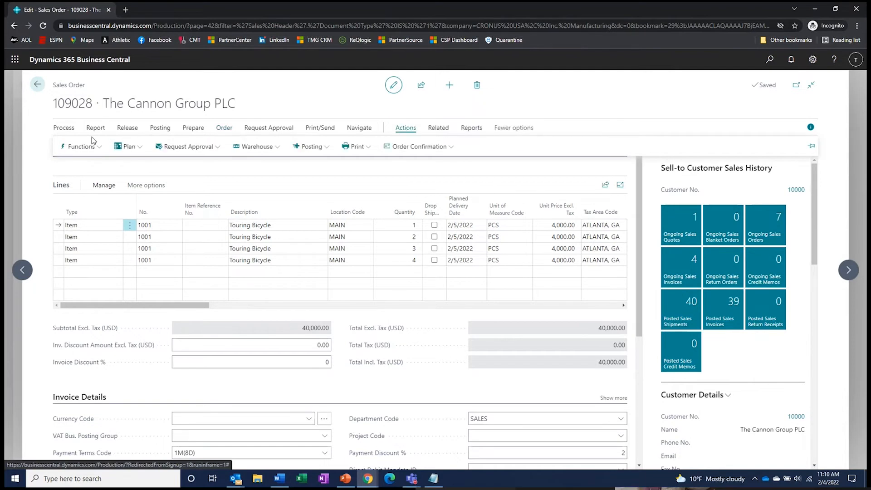
left_click(97, 151)
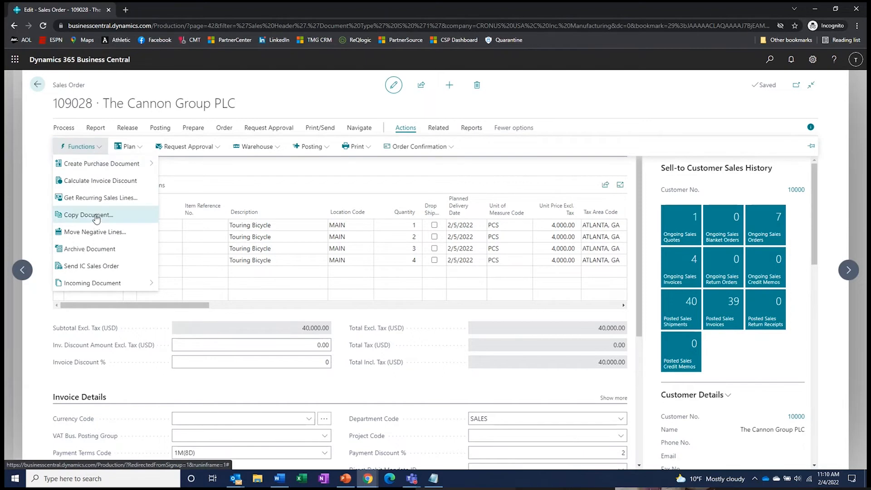
left_click(566, 93)
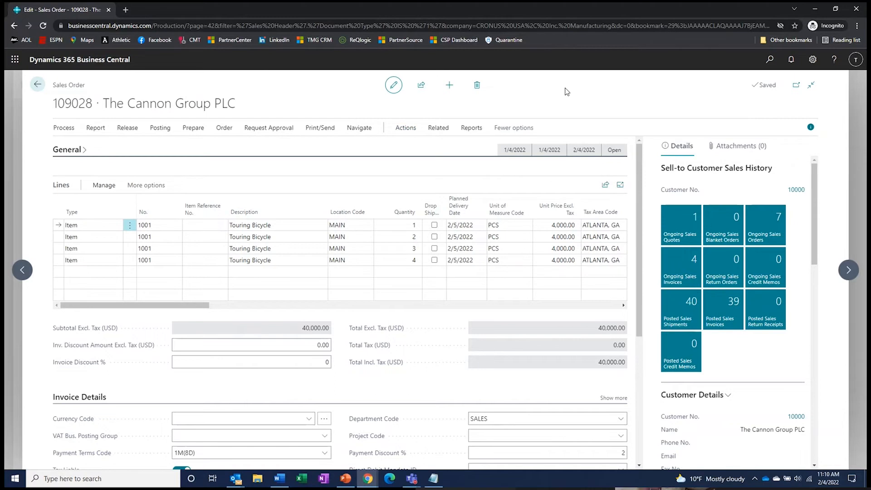
left_click(39, 86)
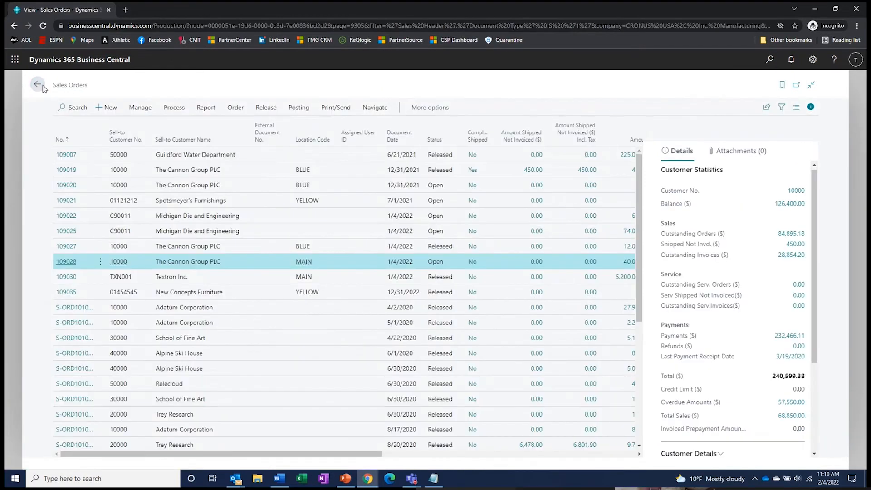
- Return to the Business Manager role centre and start a new Sales Order from Actions
left_click(39, 87)
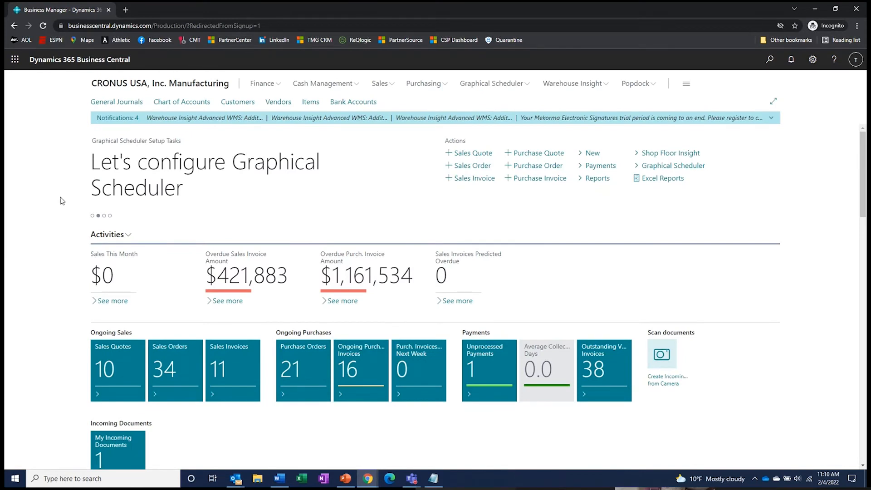
left_click(464, 168)
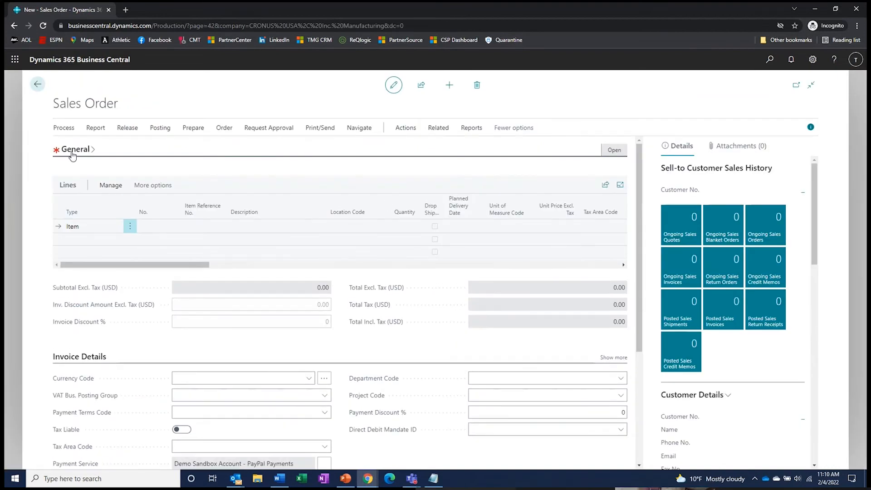
- Enter customer 30000, Green Sights & Sounds, in the General section, creating order 109041
left_click(71, 153)
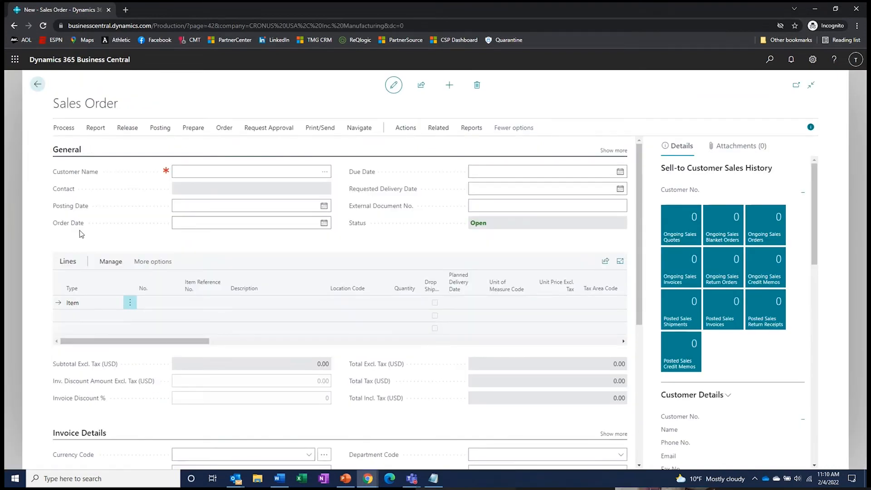
left_click(183, 171)
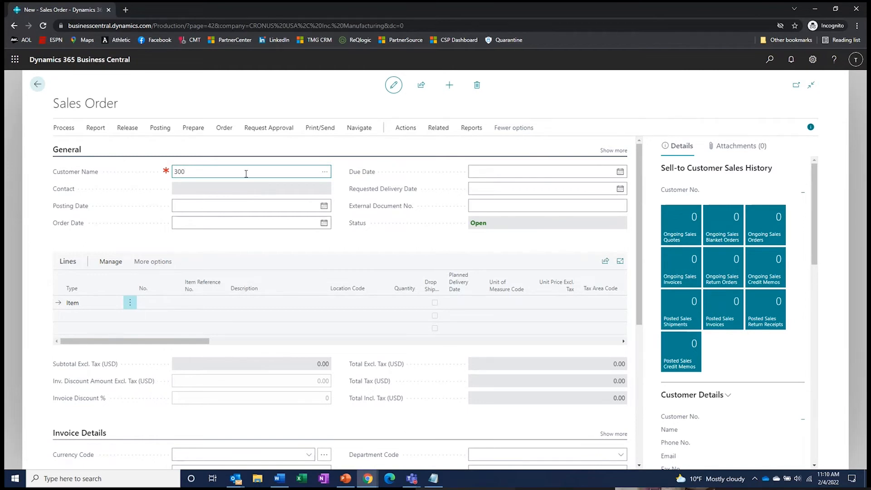
type("00")
key("Tab")
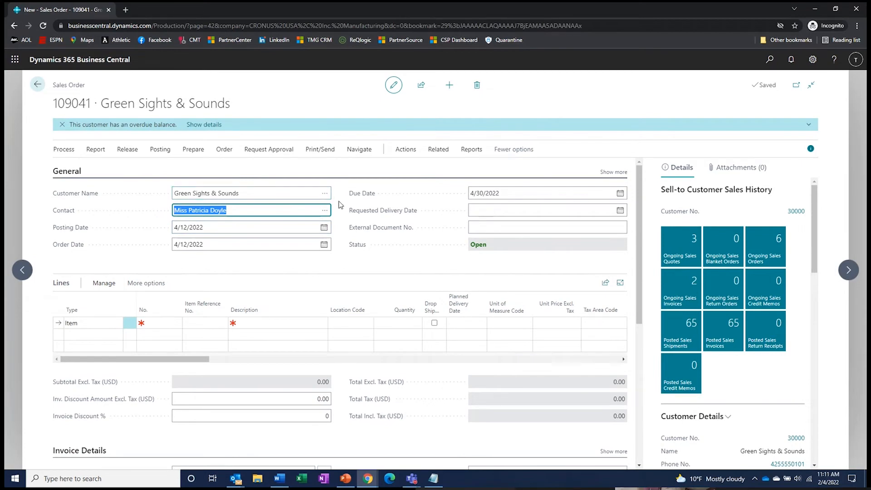
left_click(325, 195)
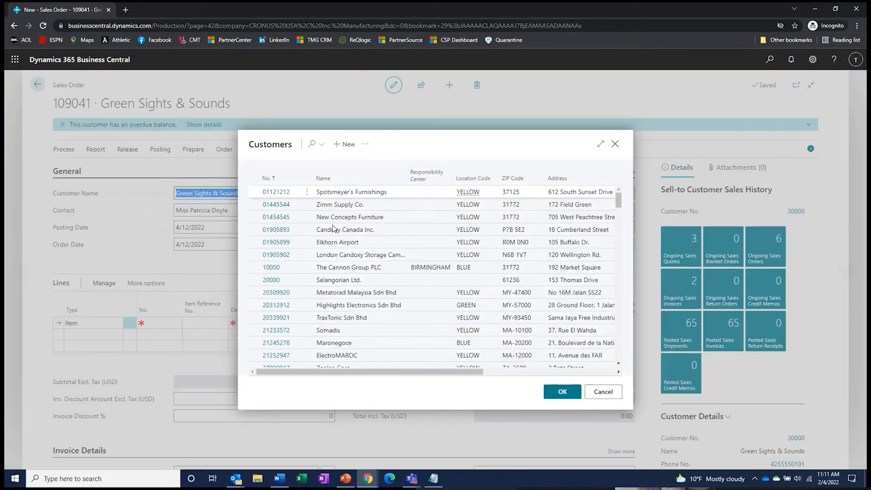
scroll(333, 260, "down", 4)
scroll(332, 260, "down", 3)
scroll(333, 260, "up", 8)
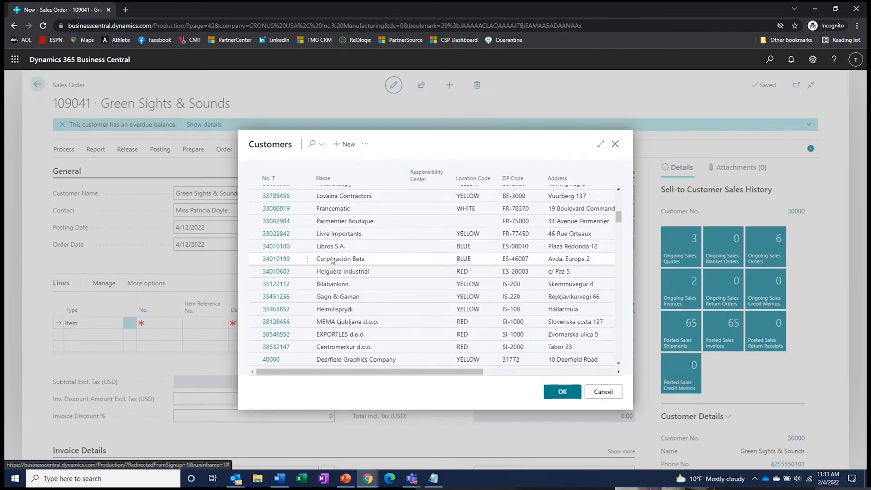
left_click(599, 393)
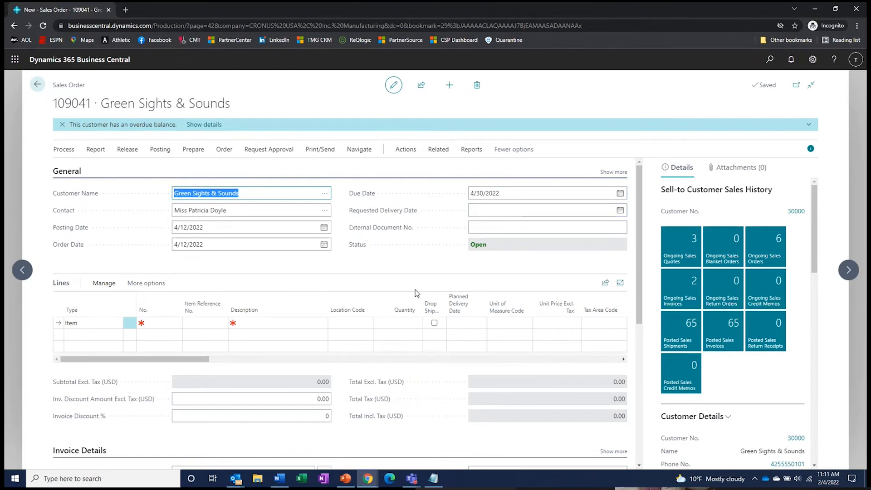
- Change the order's due date to 4/15/2022
left_click(501, 193)
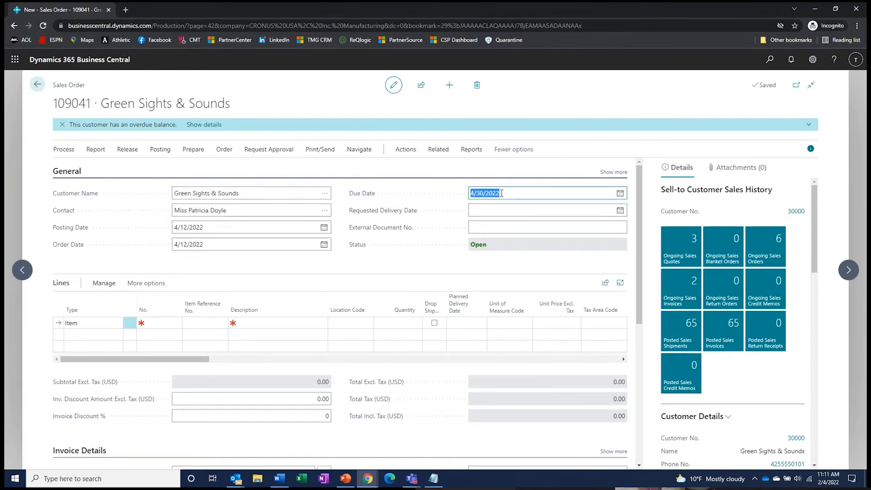
type("4/15")
key("Tab")
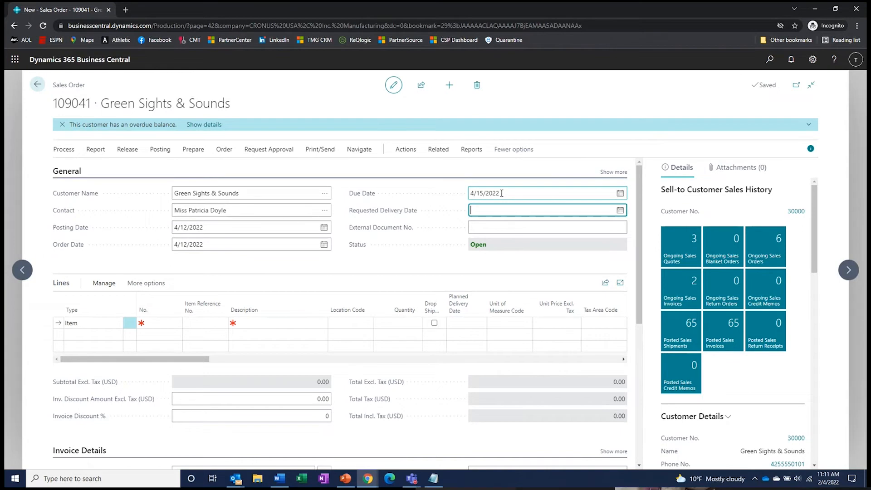
- Pick April 15, 2022 as the requested delivery date and review the full General fields
left_click(620, 210)
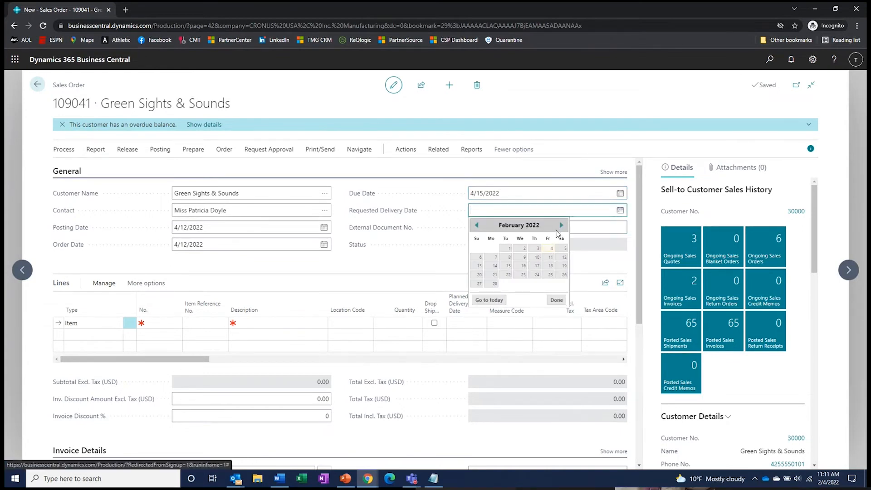
left_click(562, 225)
left_click(562, 225)
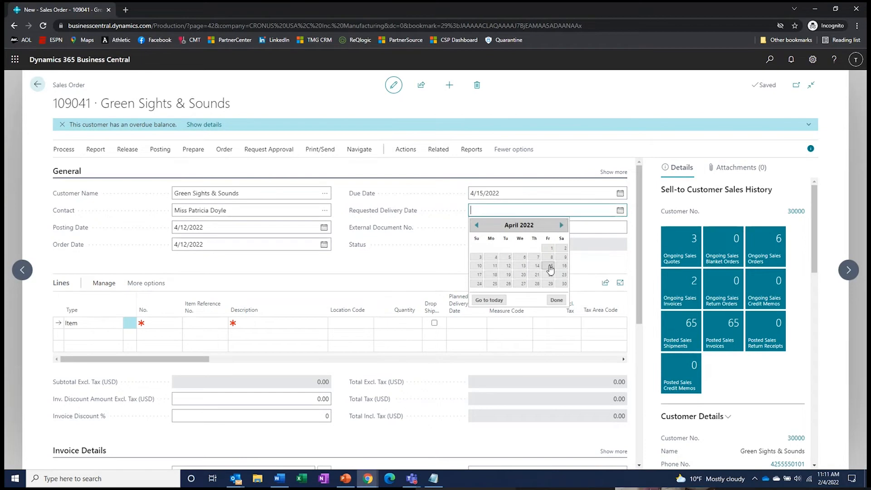
left_click(549, 267)
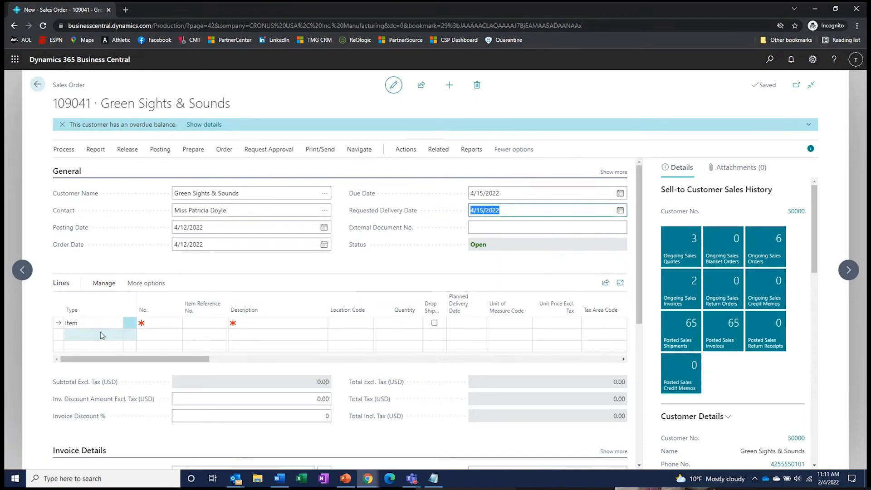
left_click(152, 323)
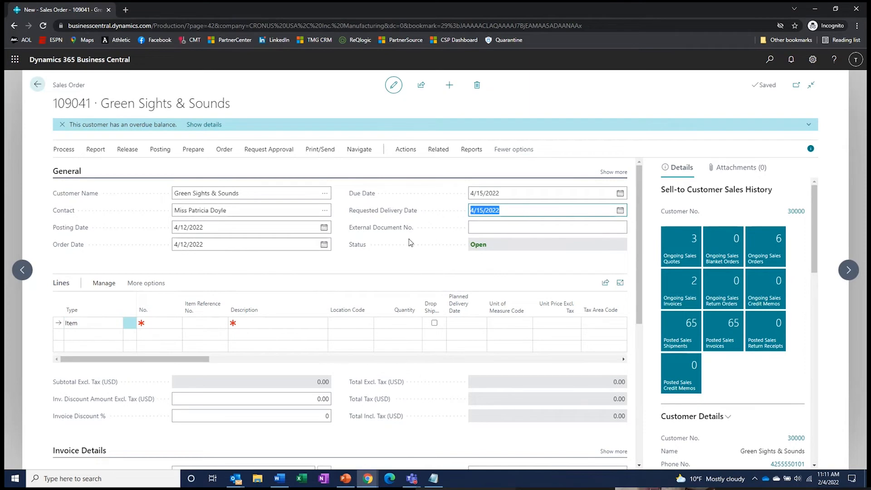
left_click(612, 175)
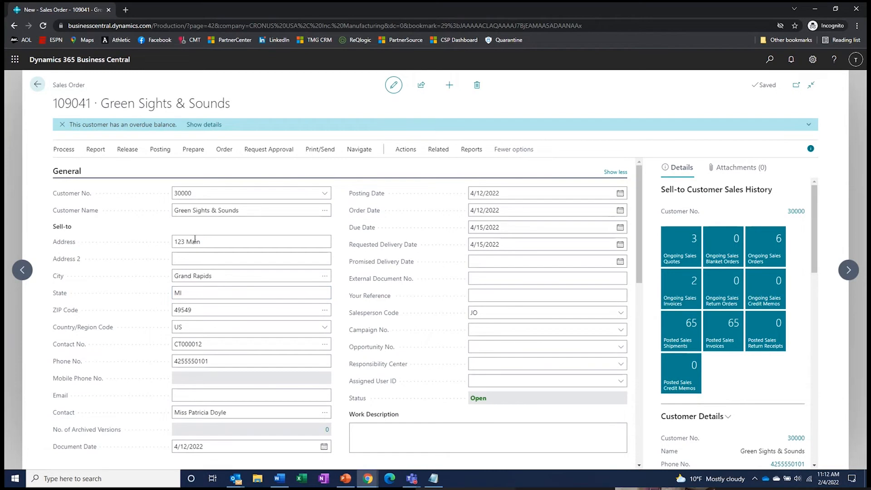
left_click(175, 395)
left_click(616, 172)
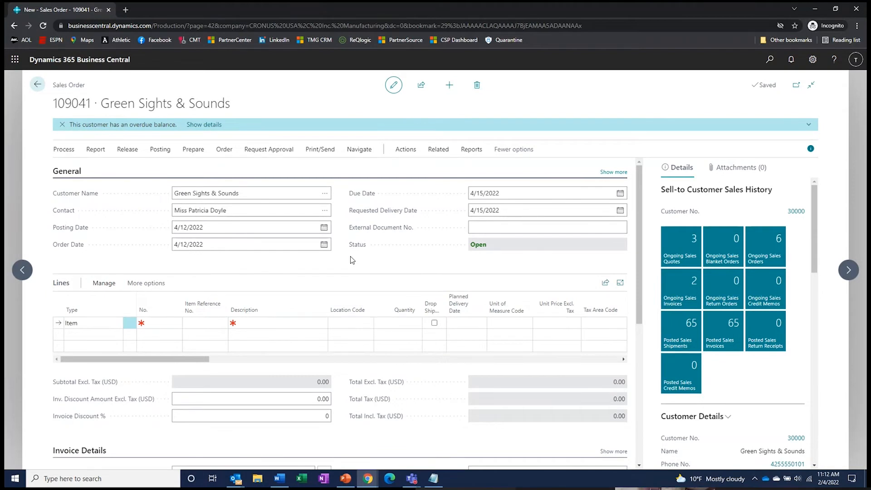
- Choose item MS-FG-01 for the first order line
left_click(156, 323)
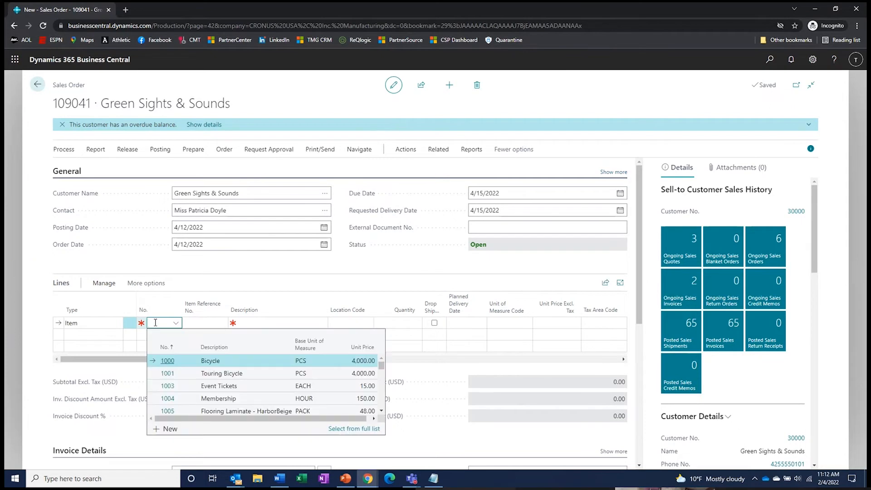
type("ms0-")
key("BackSpace")
type("-")
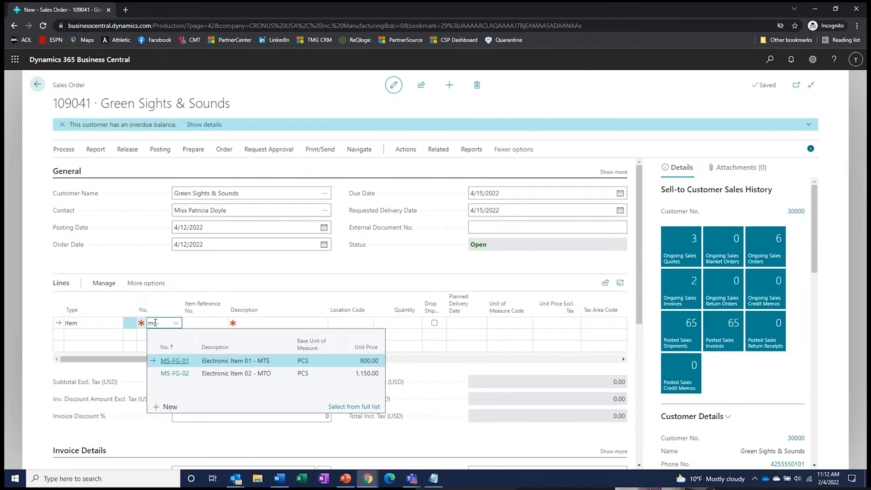
key("BackSpace")
key("BackSpace")
type("electron")
left_click(170, 361)
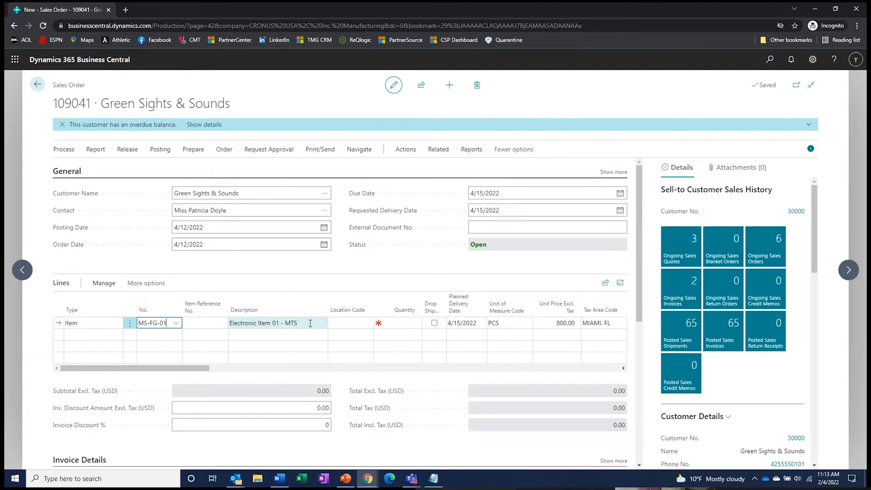
key("Tab")
key("Tab")
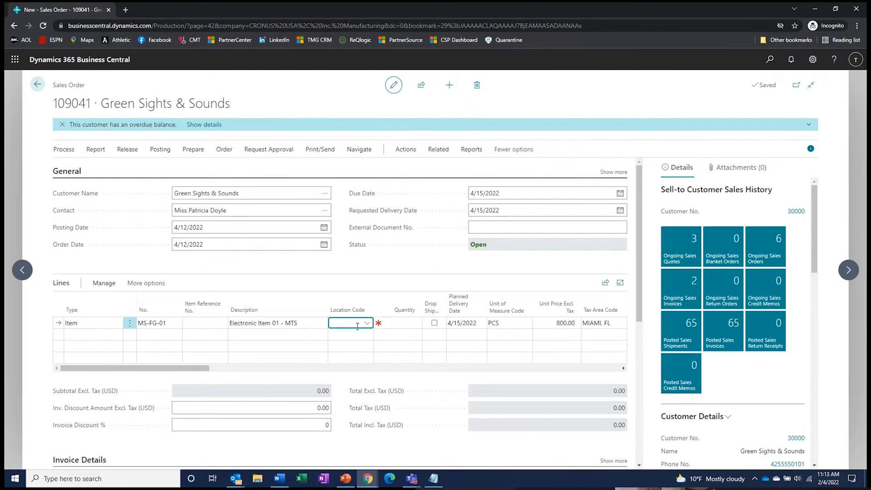
- Set the line's location to MAIN and quantity to 2, totalling 1,600.00
type("MAIN")
key("Tab")
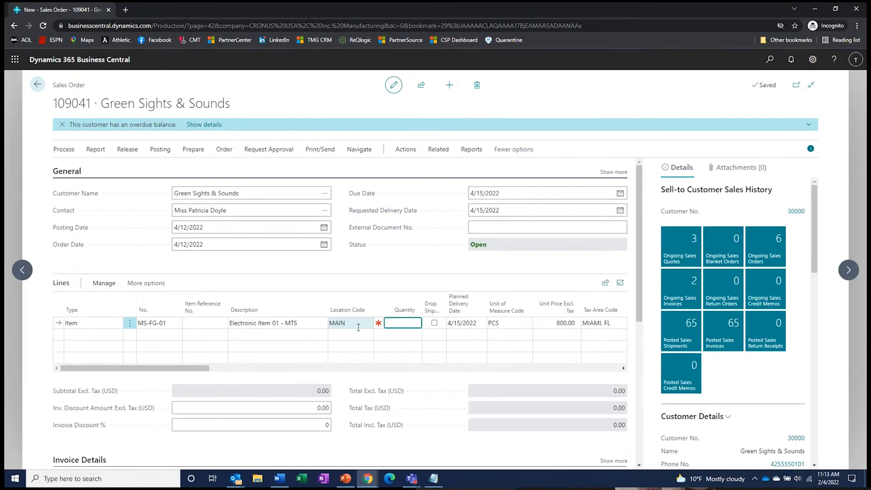
type("2")
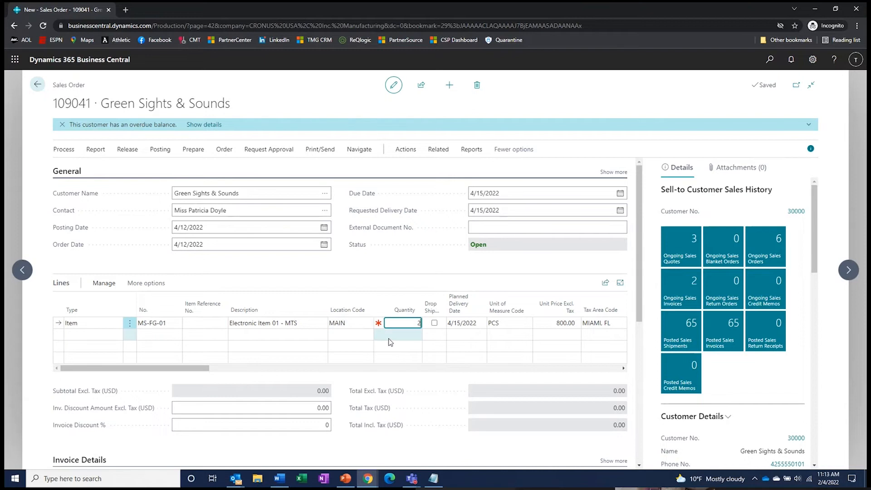
key("Tab")
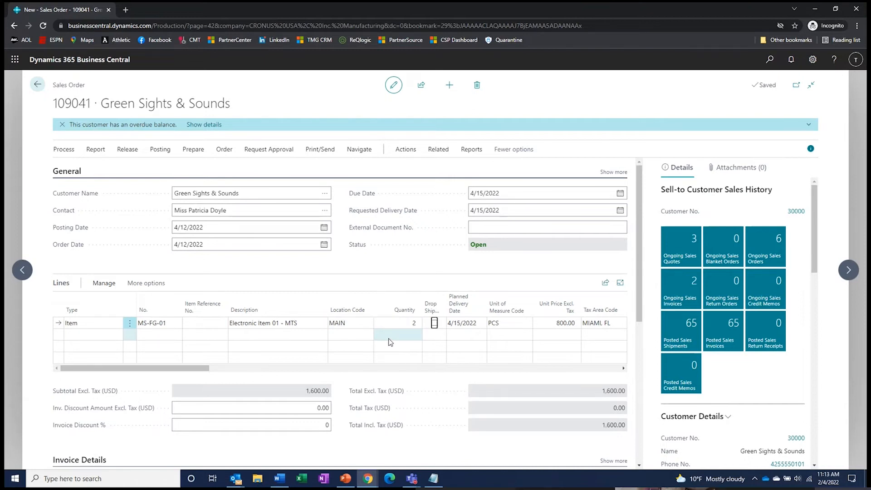
scroll(766, 323, "down", 5)
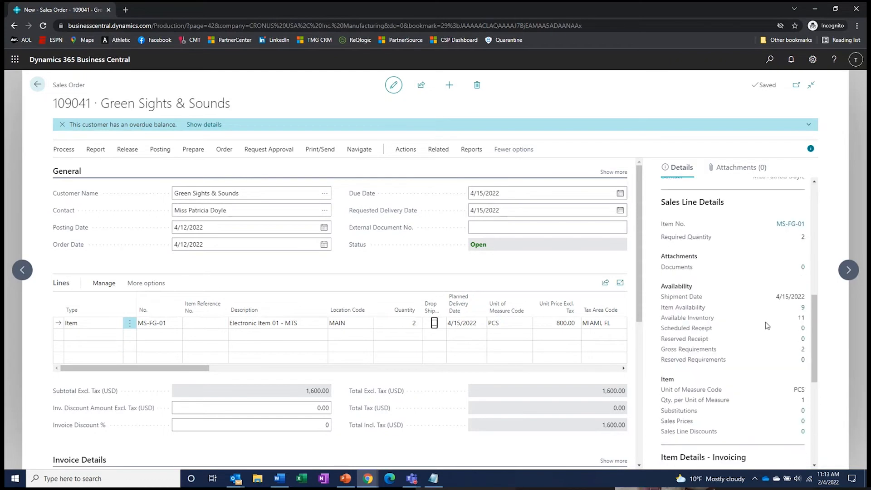
scroll(766, 322, "down", 1)
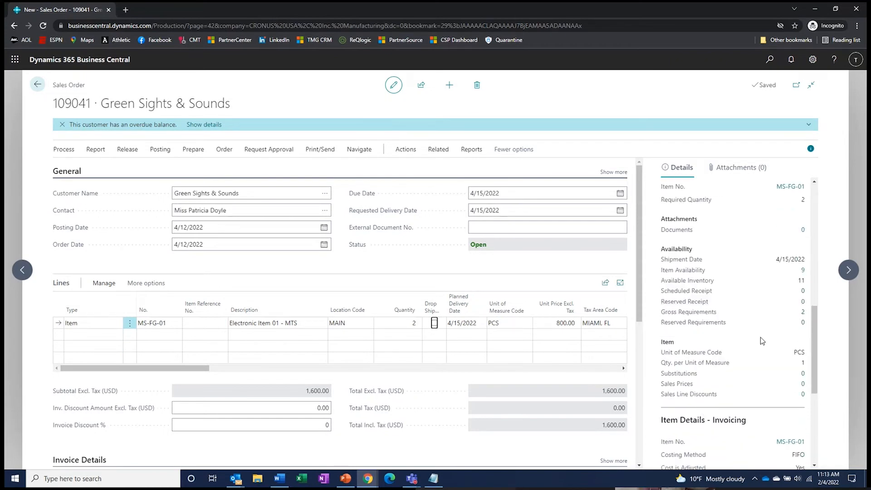
scroll(760, 337, "down", 1)
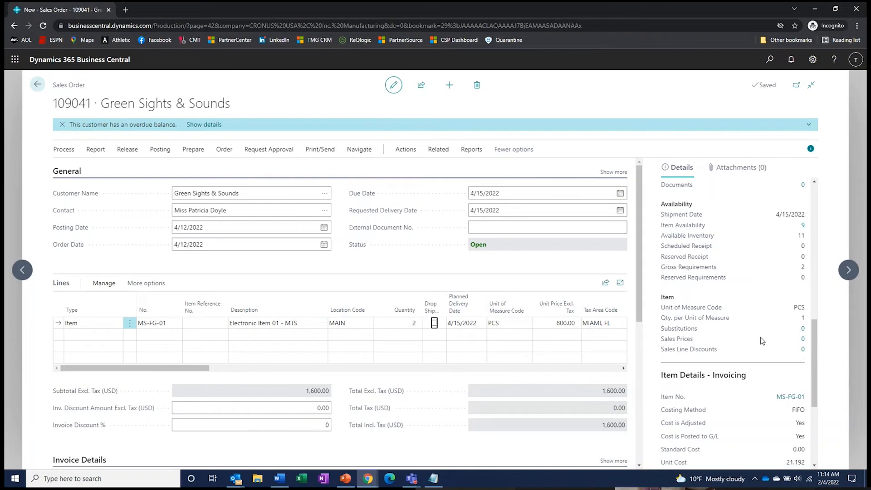
scroll(761, 337, "up", 1)
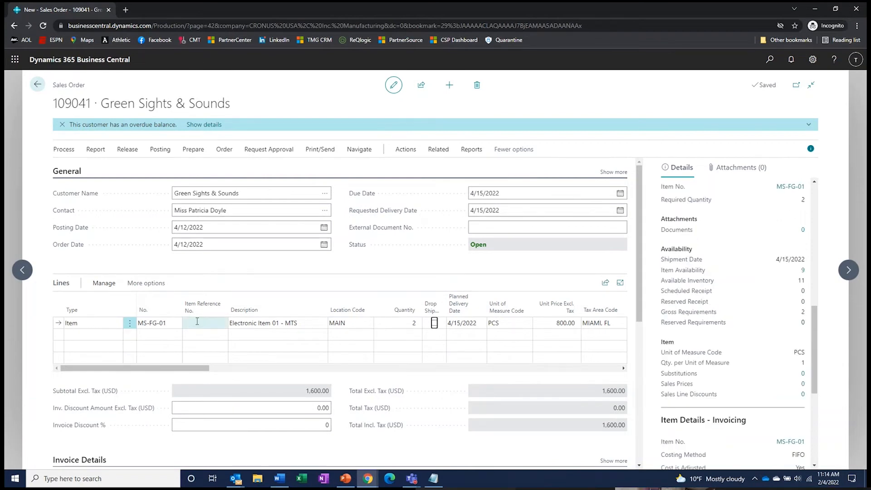
scroll(756, 290, "up", 1)
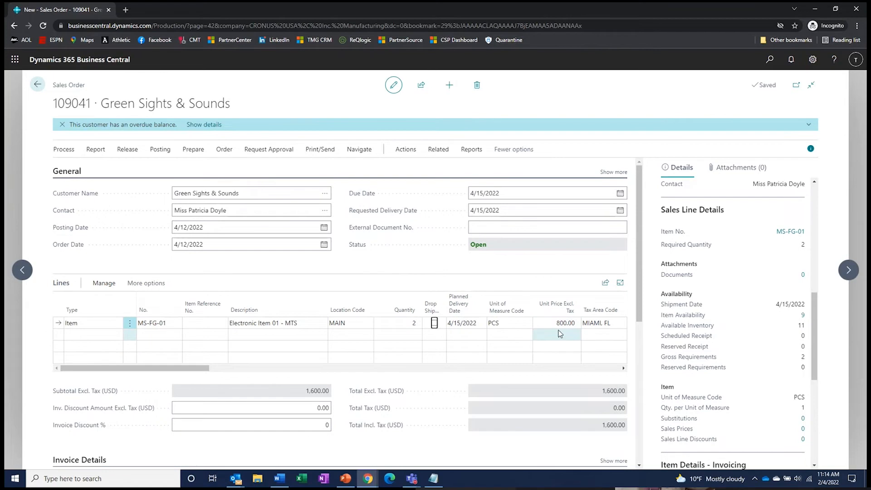
mouse_move(186, 368)
left_mouse_down()
mouse_move(399, 366)
mouse_move(185, 368)
left_mouse_up()
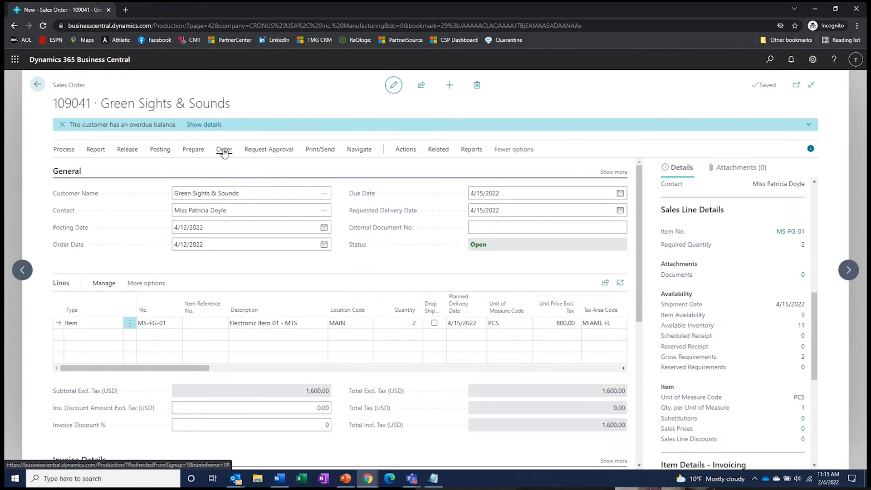
- Show the MS-FG-01 line's Item Availability by Location after browsing the order's action tabs
left_click(63, 151)
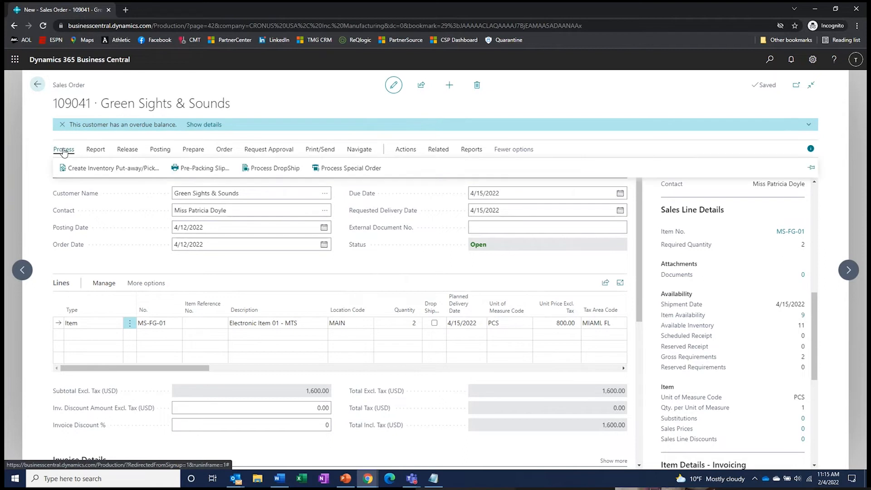
left_click(224, 150)
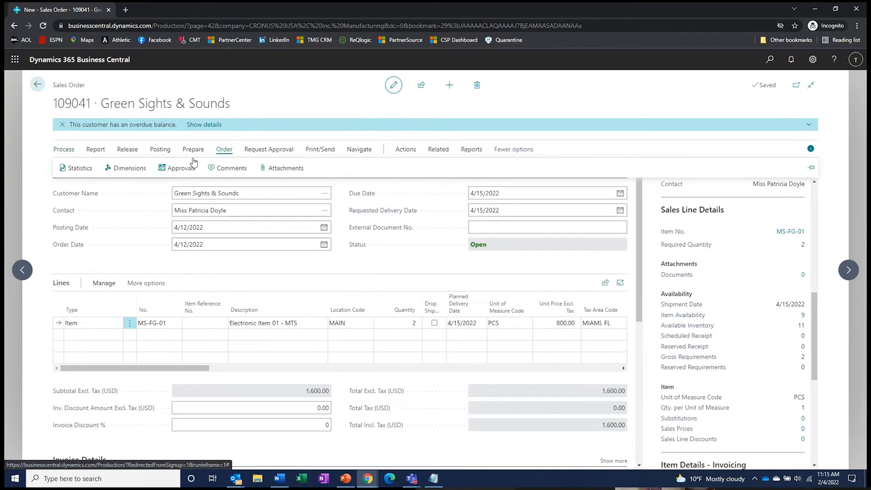
left_click(158, 151)
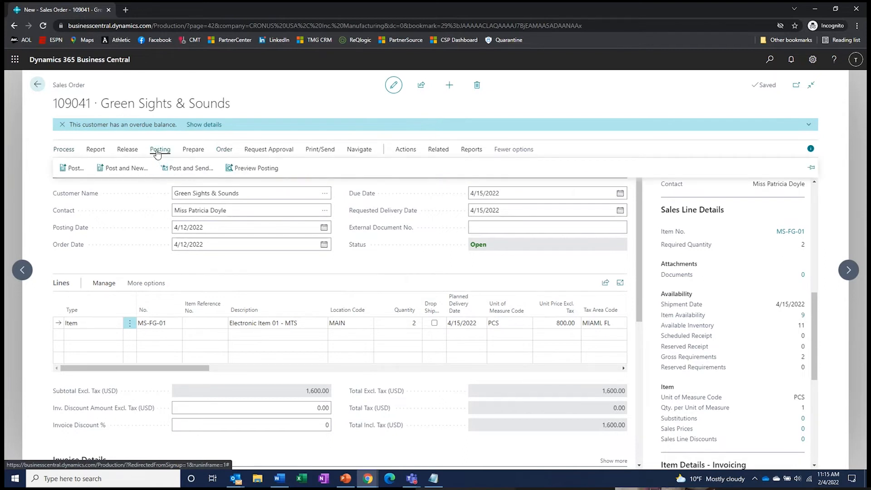
left_click(406, 151)
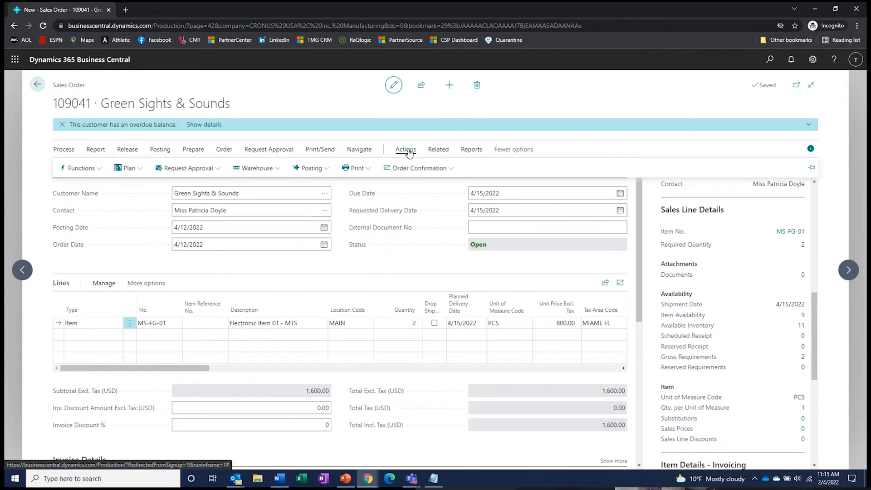
left_click(100, 172)
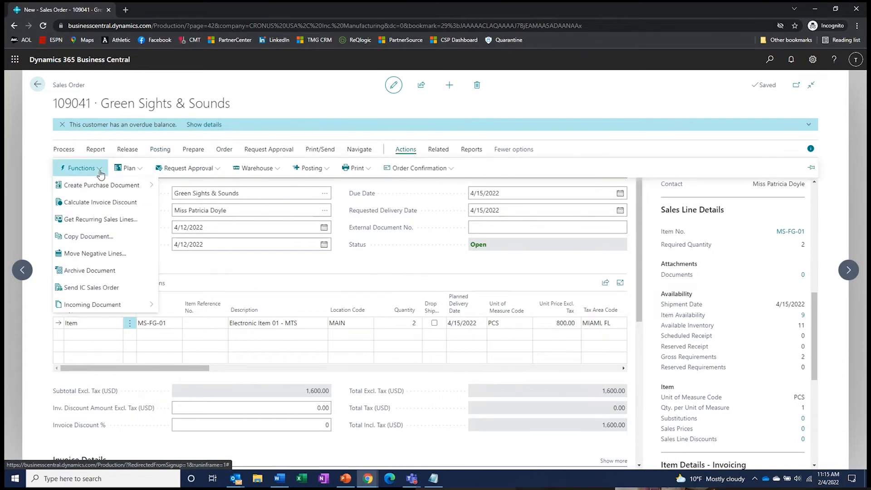
left_click(304, 301)
left_click(126, 284)
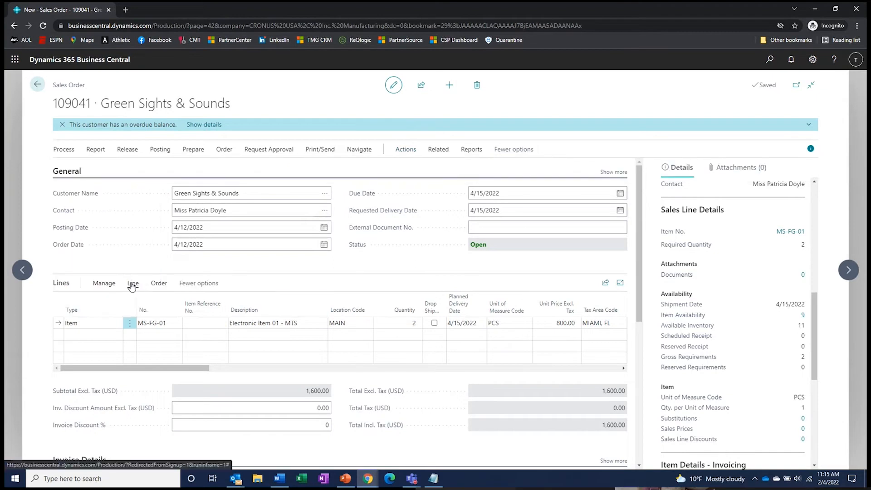
left_click(133, 284)
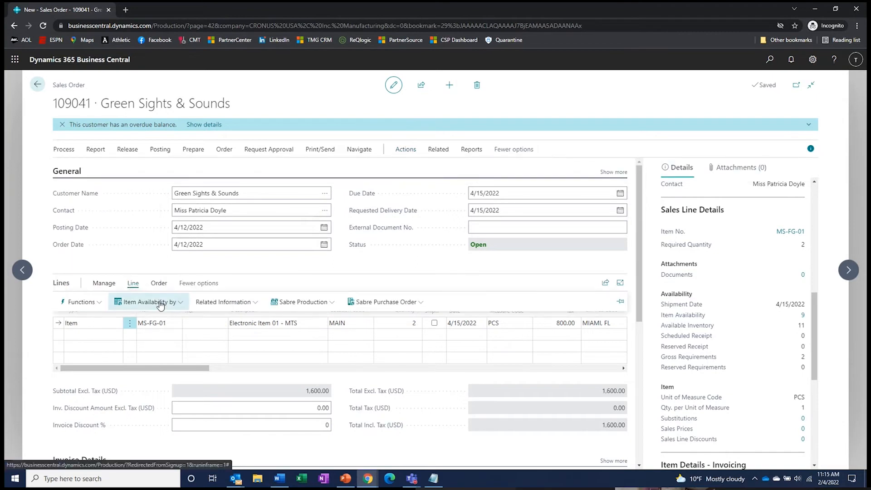
left_click(146, 302)
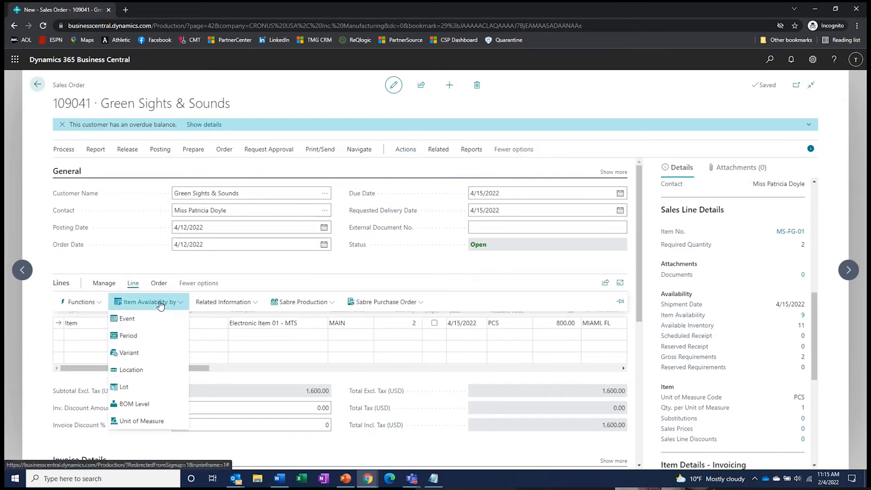
left_click(134, 370)
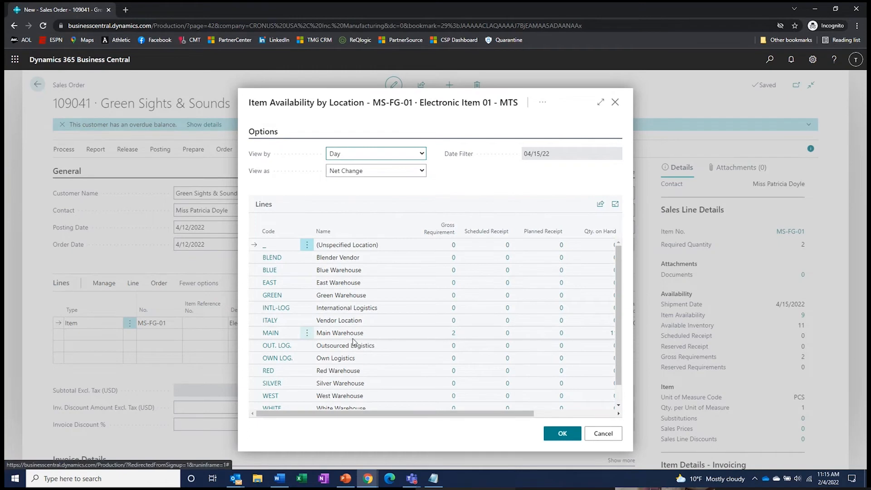
- Check that MAIN shows 11 on hand and 9 projected available, then close the view
left_click_drag(394, 414, 456, 413)
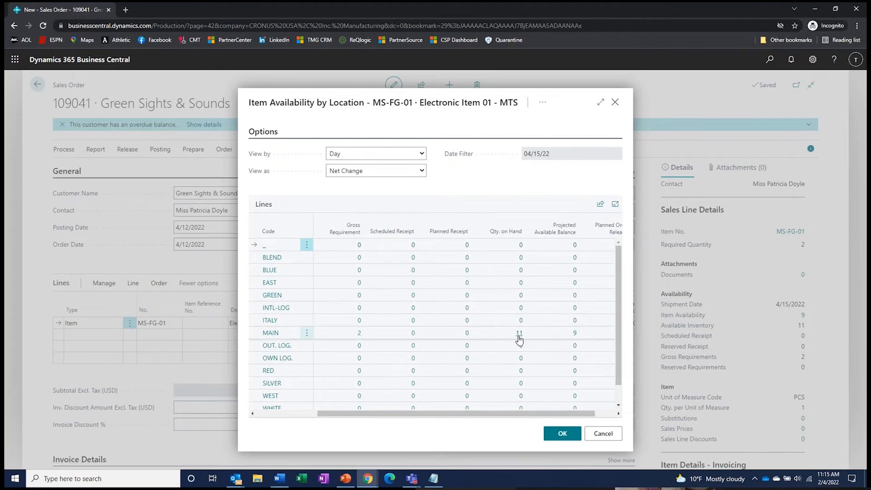
scroll(521, 336, "down", 2)
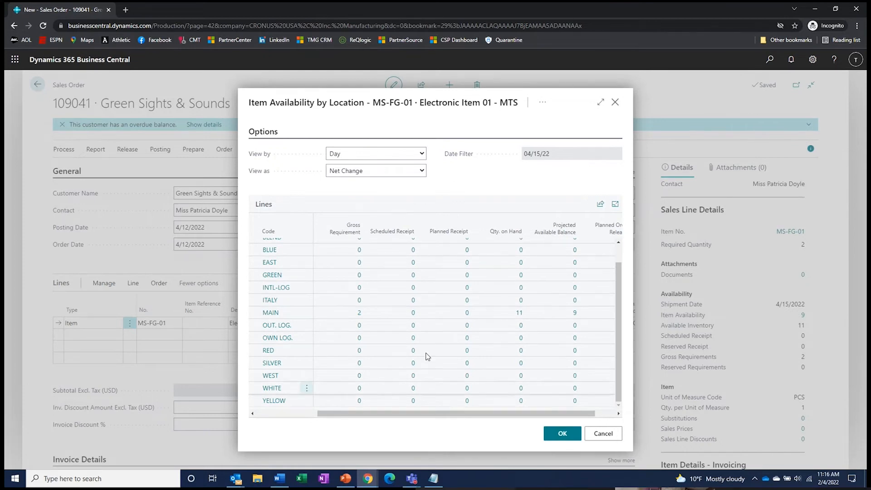
key("Escape")
scroll(756, 352, "down", 10)
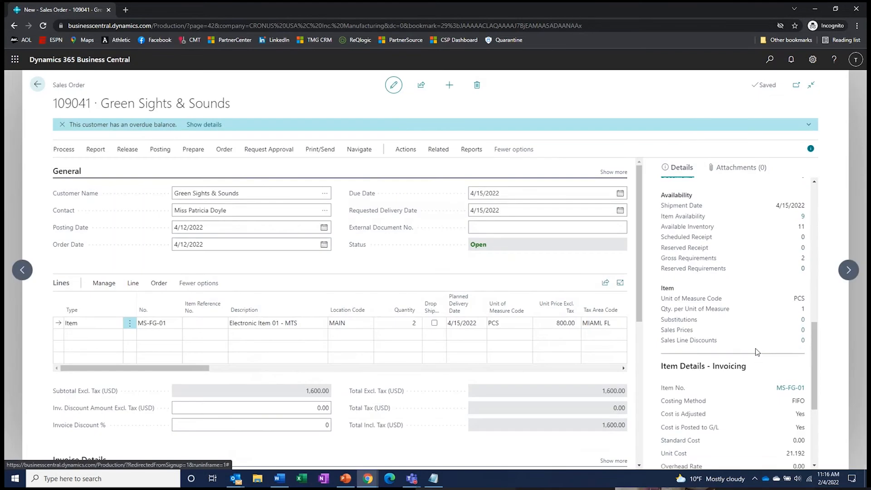
- Dismiss the line's item availability options and release order 109041 to status Released
scroll(757, 352, "up", 3)
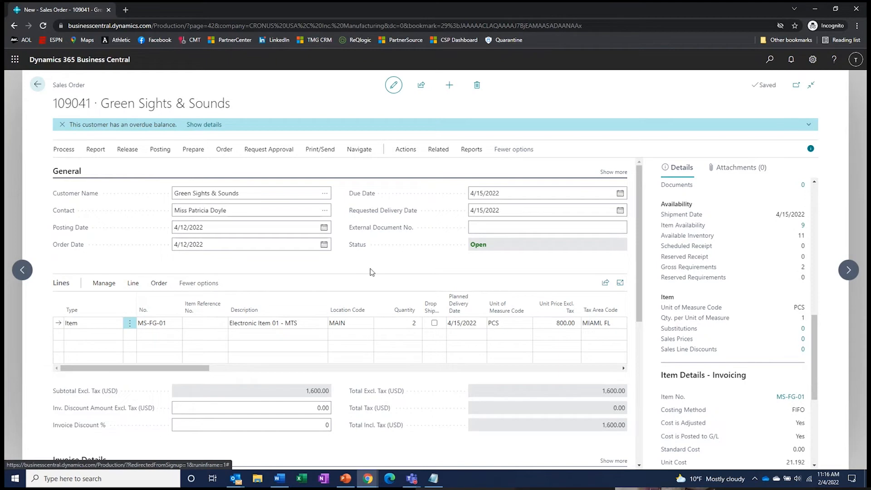
left_click(133, 285)
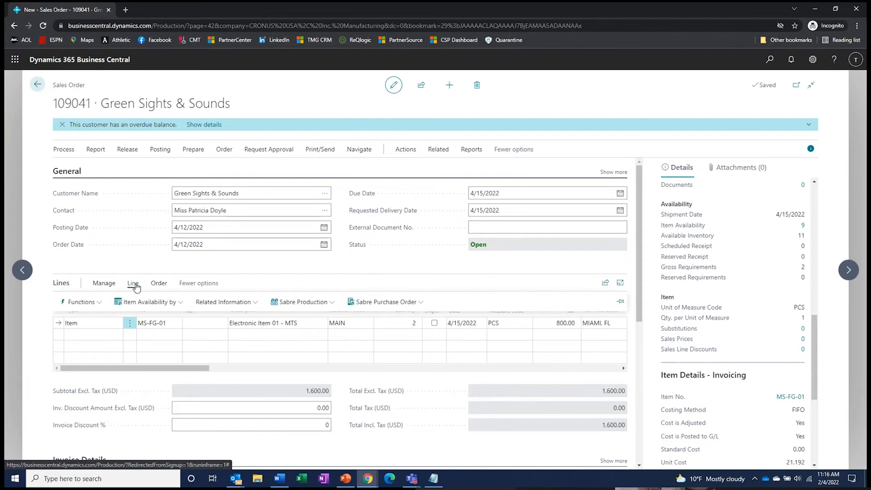
left_click(144, 303)
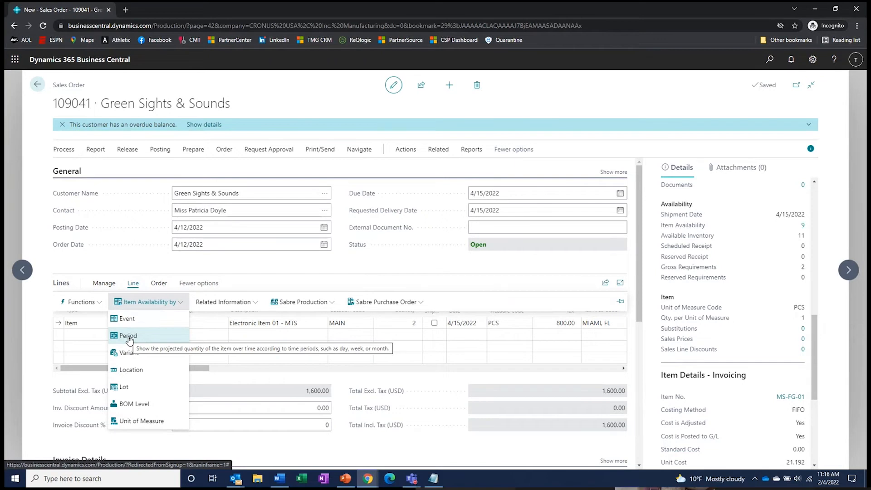
left_click(129, 337)
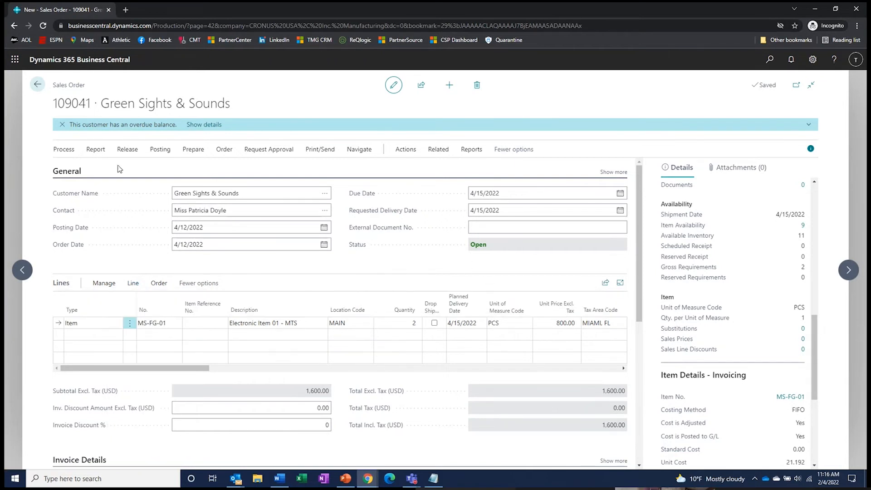
left_click(127, 149)
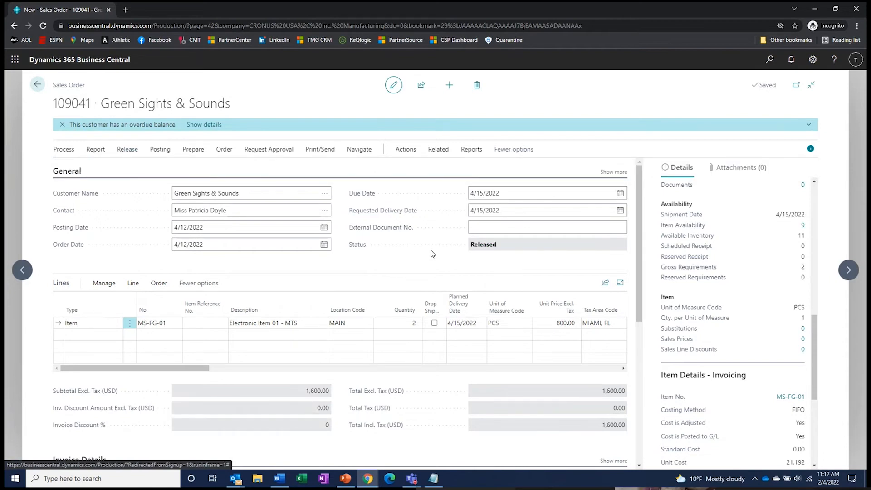
- Preview the Picking List by Order report, listing 2.00 MS-FG-01 to pick at MAIN
left_click(472, 150)
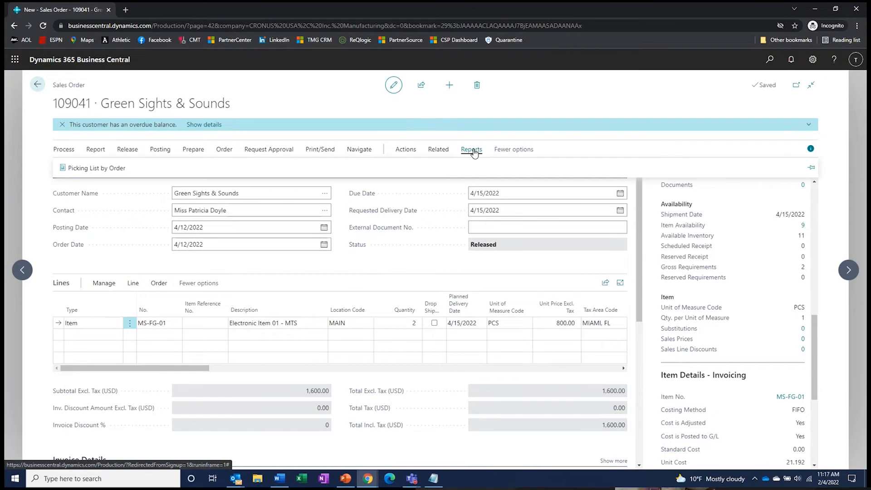
left_click(93, 172)
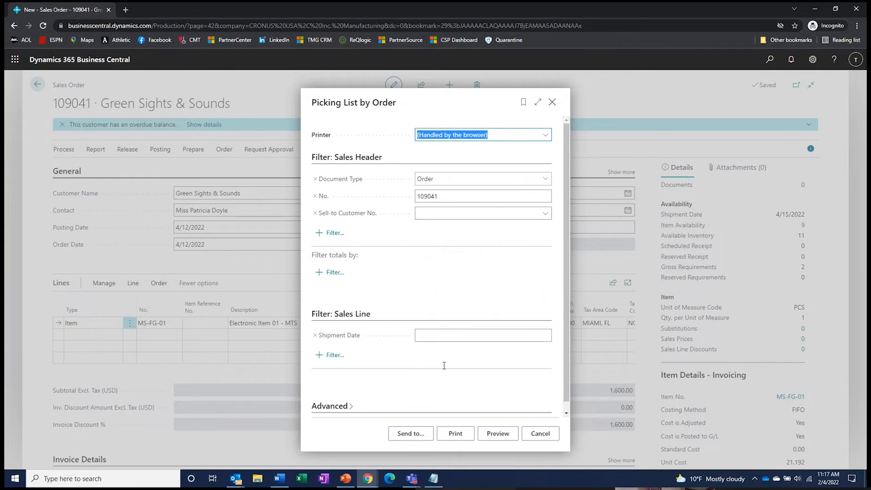
left_click(516, 437)
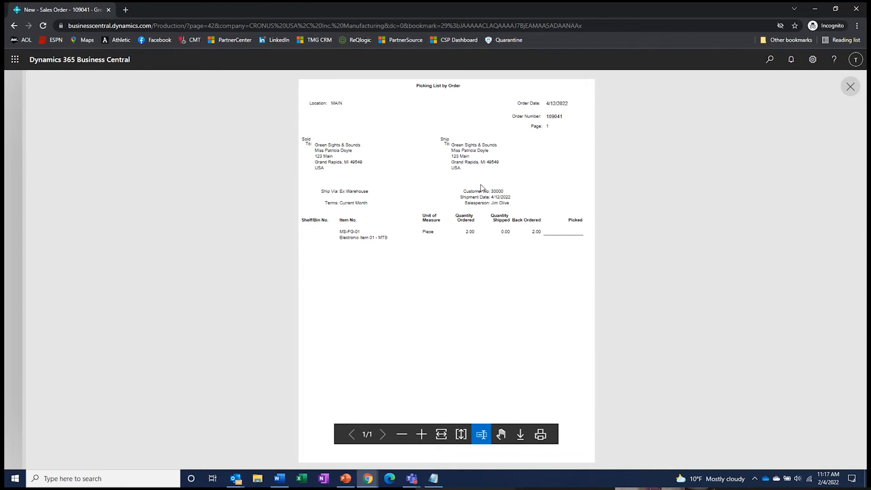
- Close the Picking List by Order preview to return to released sales order 109041
left_click(850, 86)
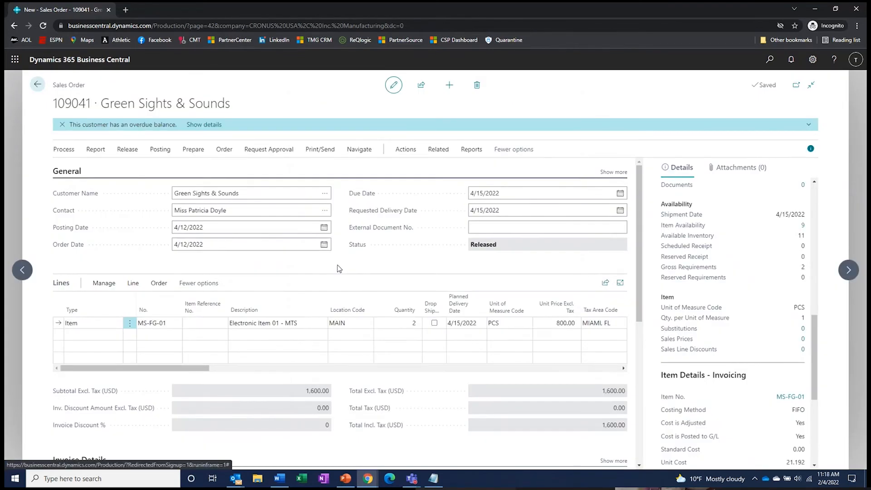
- Enter 2 as Qty. to Ship on the MS-FG-01 line of order 109041
left_click_drag(207, 368, 346, 379)
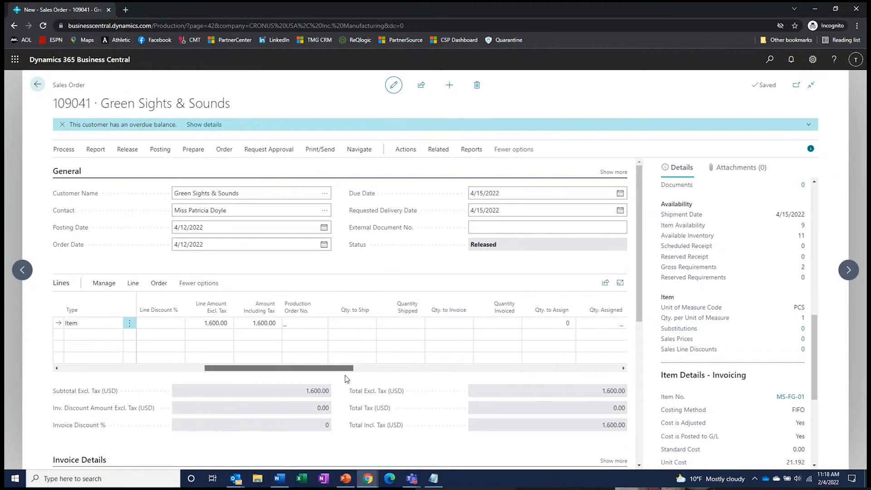
left_click(361, 324)
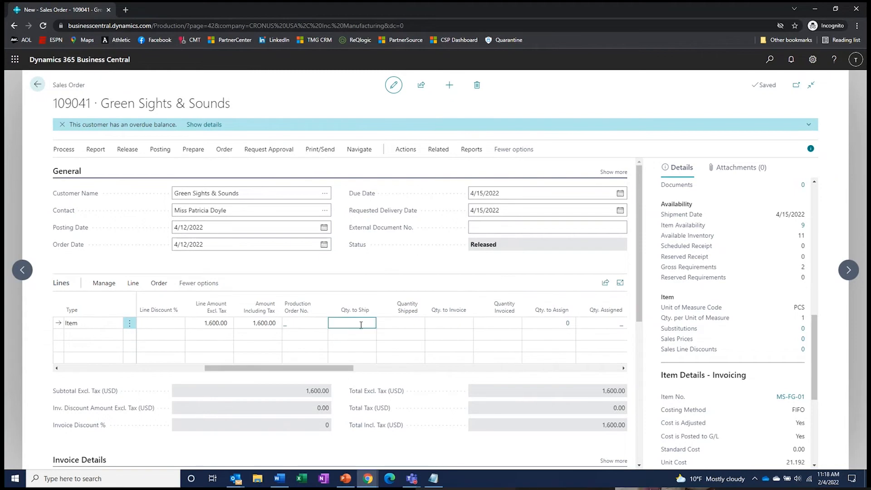
type("2")
key("Tab")
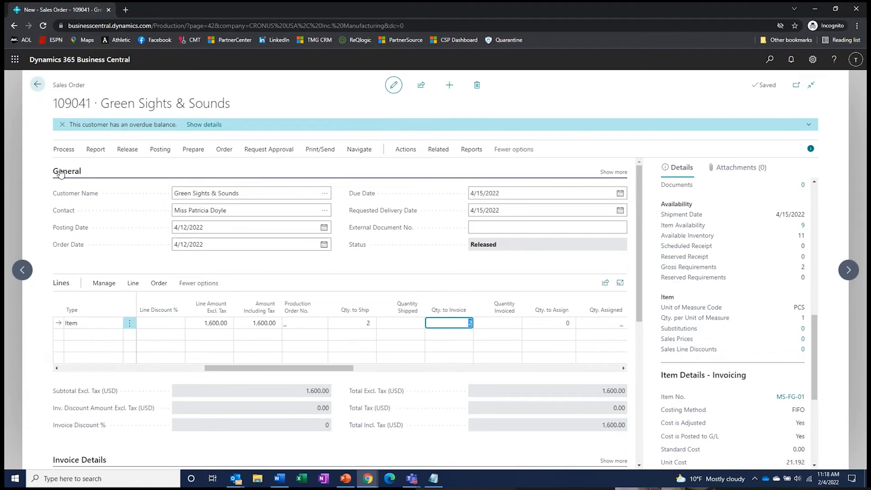
left_click(154, 151)
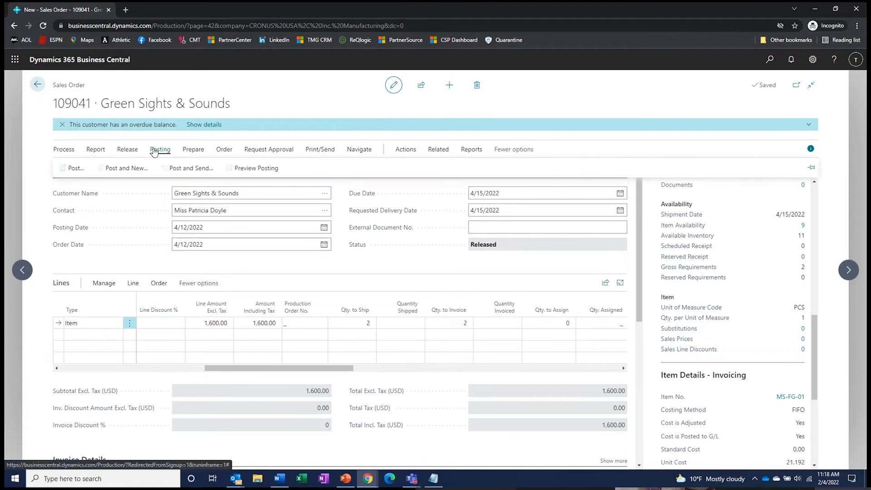
left_click(74, 171)
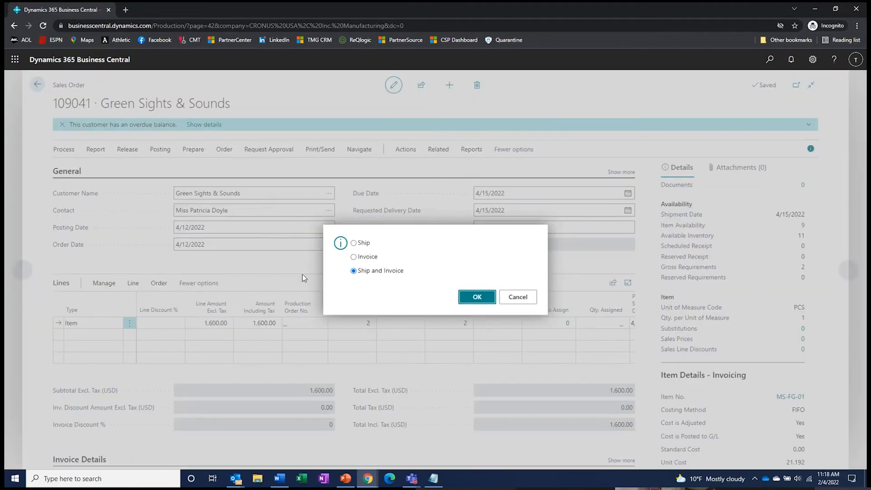
left_click(364, 244)
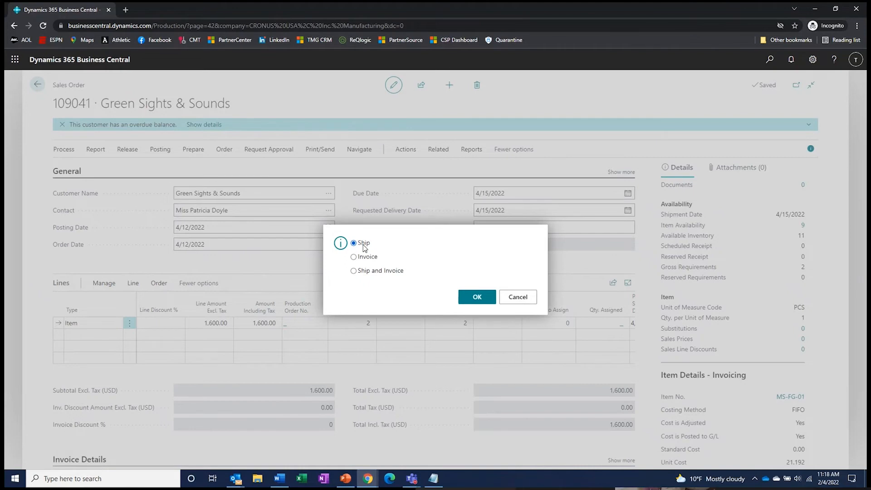
left_click(370, 272)
left_click(477, 297)
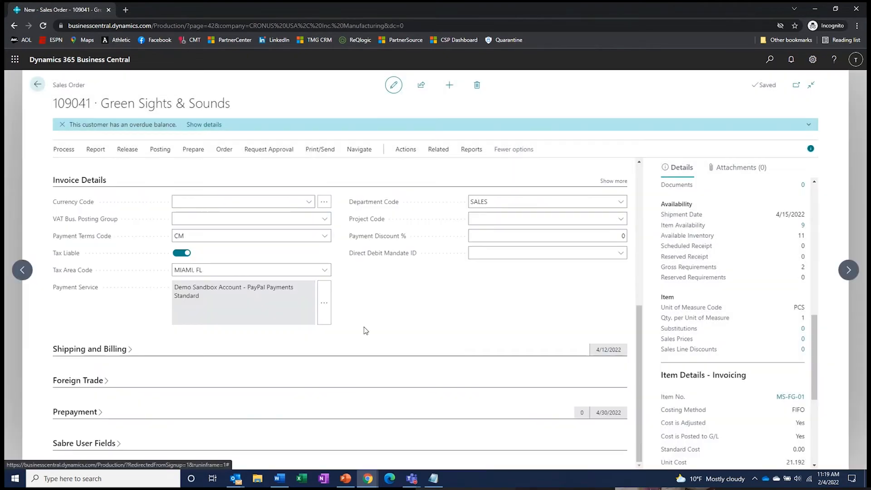
- Expand the Shipping and Billing section with all fields shown, then return to the Lines
scroll(365, 330, "up", 2)
scroll(368, 326, "down", 2)
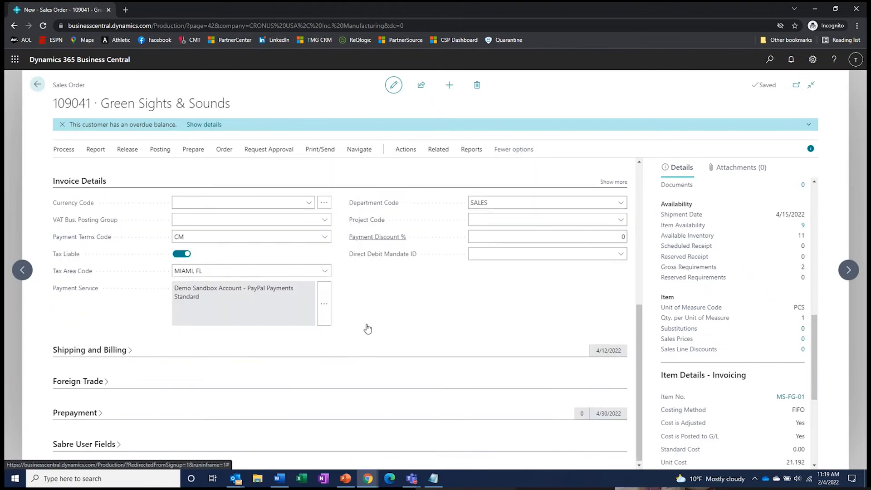
left_click(107, 352)
scroll(455, 329, "down", 1)
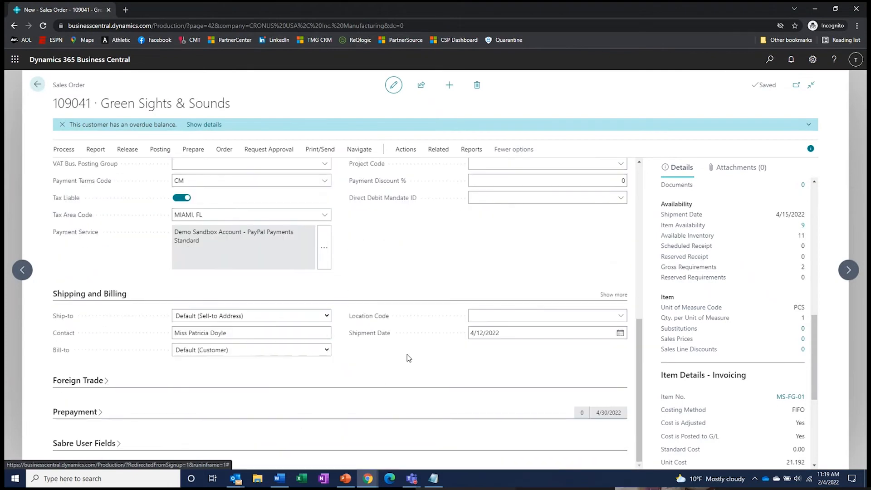
left_click(614, 294)
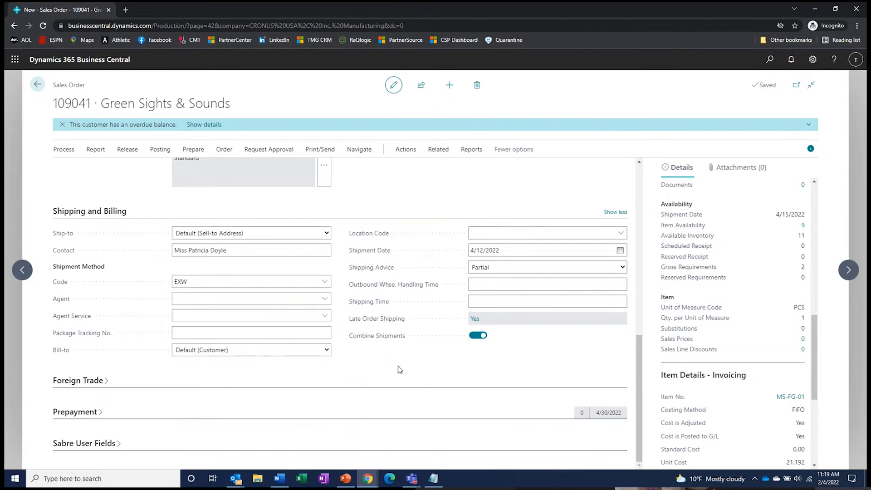
scroll(396, 365, "up", 2)
scroll(396, 365, "up", 2)
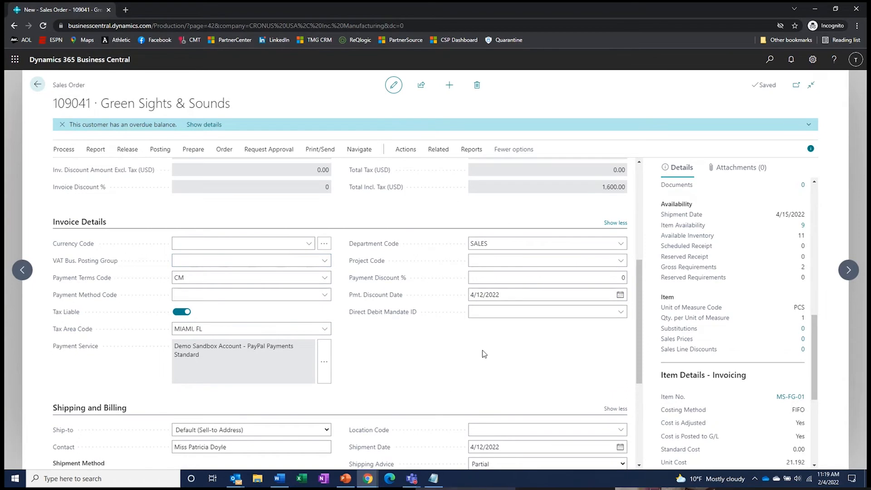
scroll(444, 383, "up", 3)
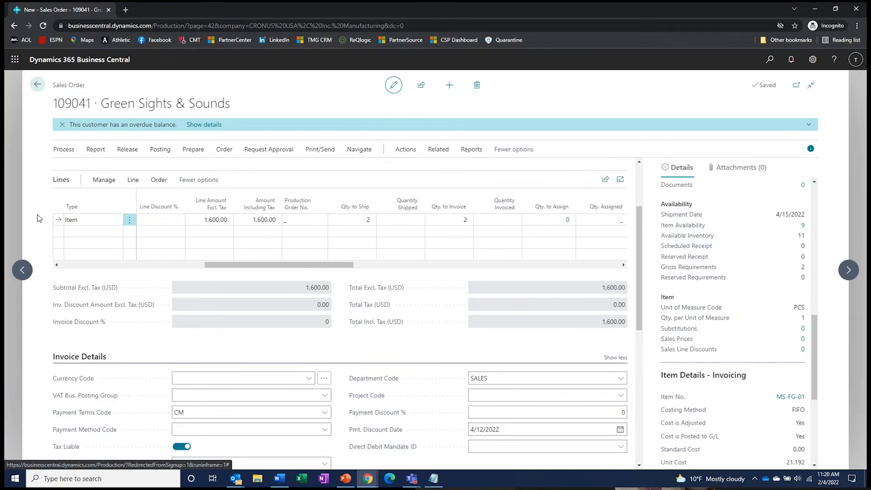
scroll(129, 252, "up", 2)
- Post order 109041 as Ship and Invoice and open the resulting posted invoice 103056
left_click(167, 149)
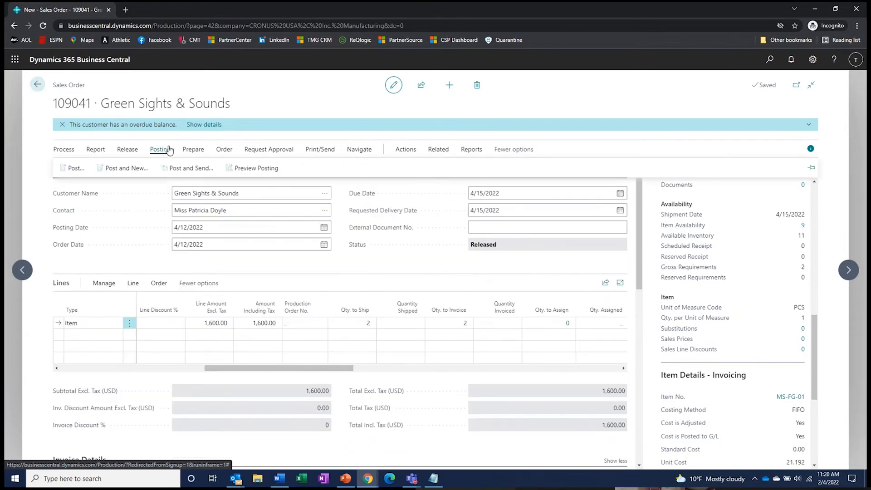
left_click(70, 169)
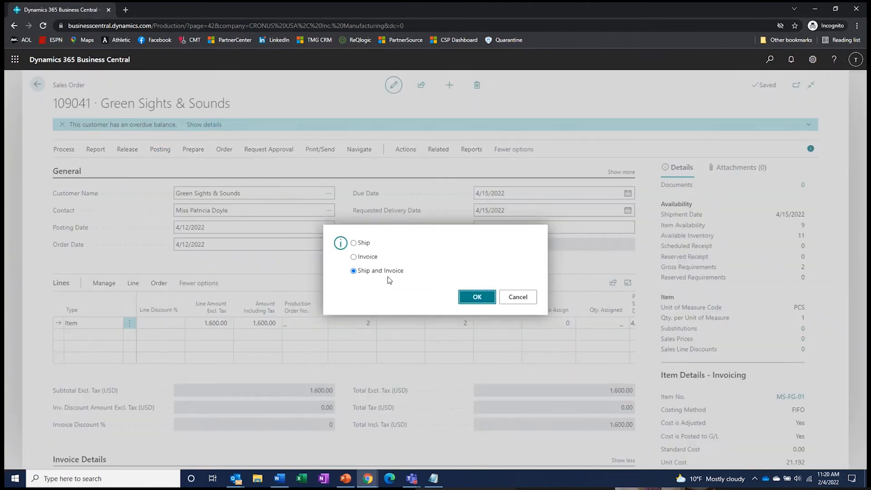
left_click(482, 298)
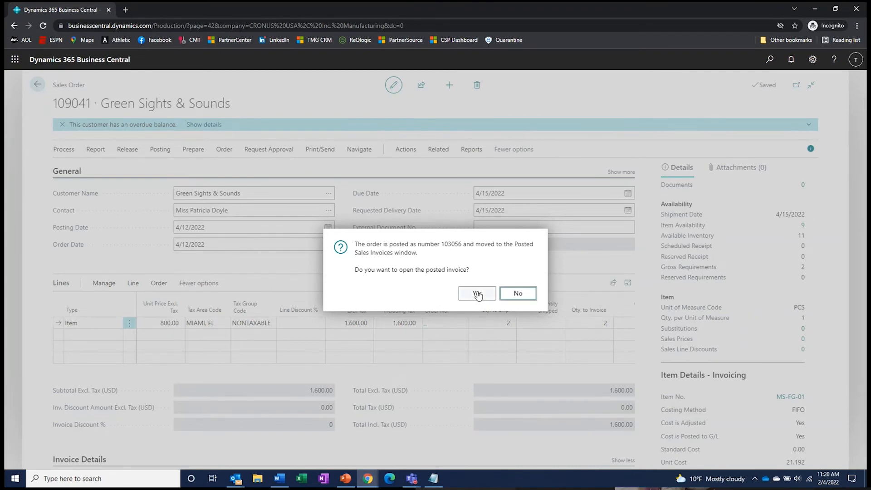
left_click(477, 294)
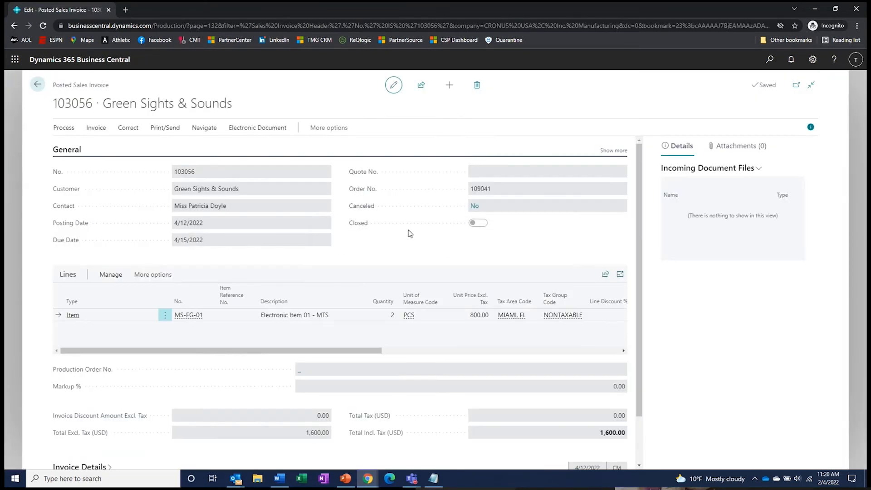
- Send invoice 103056 by email, entering the customer contact's e-mail address as recipient
left_click(164, 128)
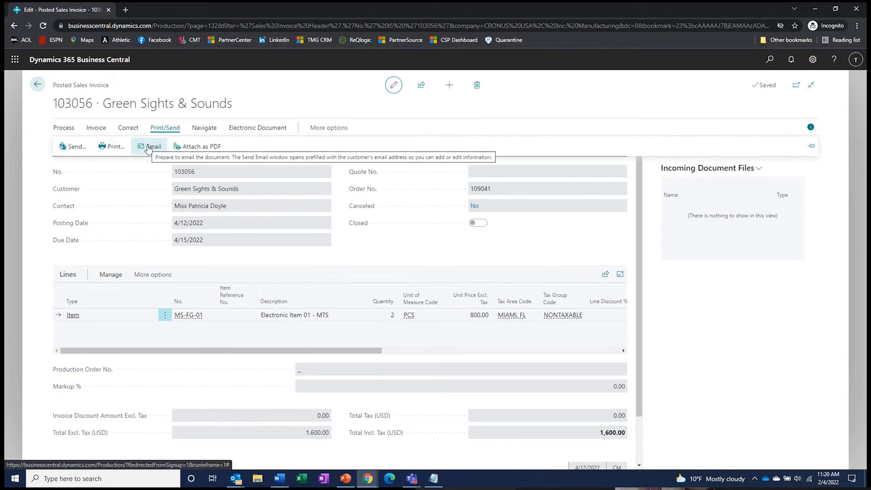
left_click(148, 148)
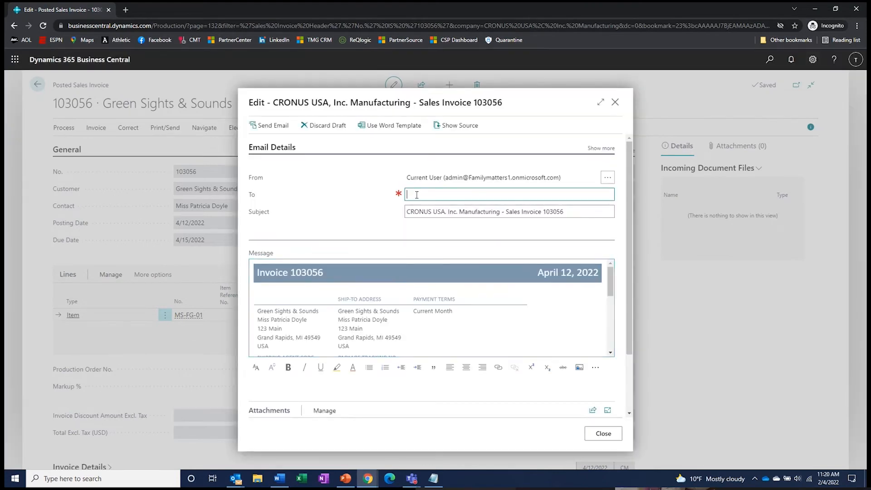
key("Tab")
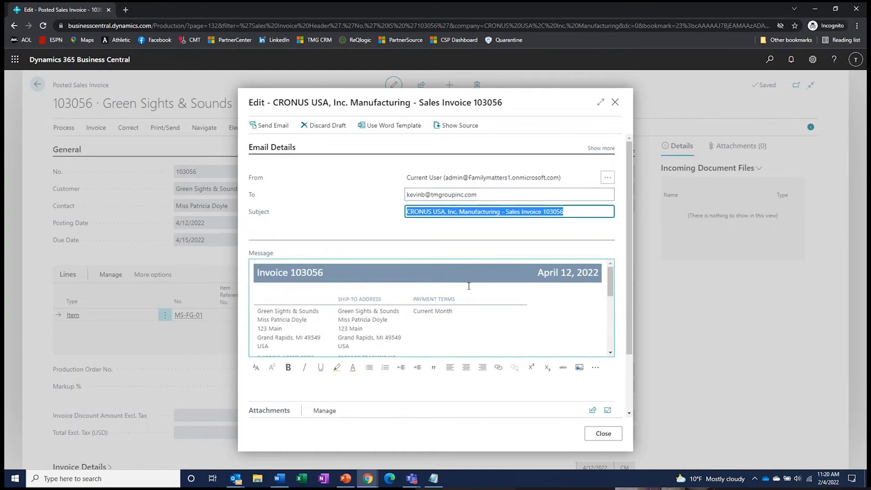
scroll(469, 286, "down", 10)
scroll(469, 286, "up", 10)
left_click(276, 127)
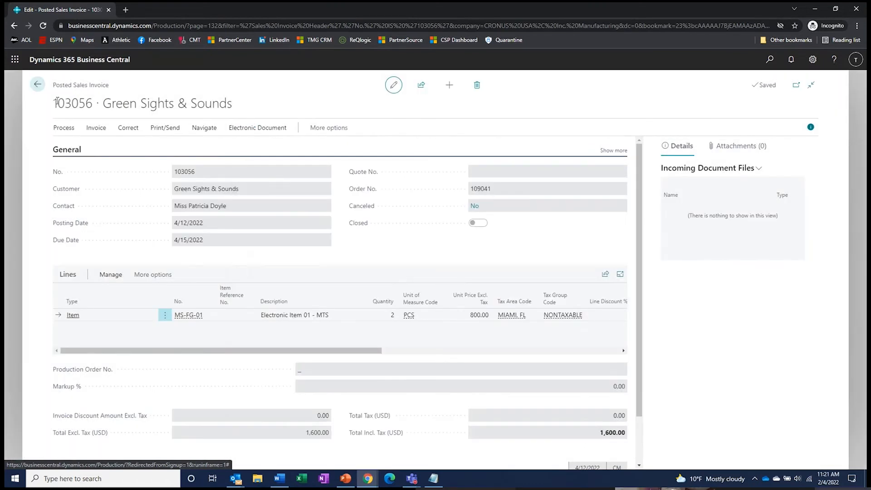
- Open sales order 109035 from the Sales Orders list, review its Posting actions, then go home
left_click(38, 85)
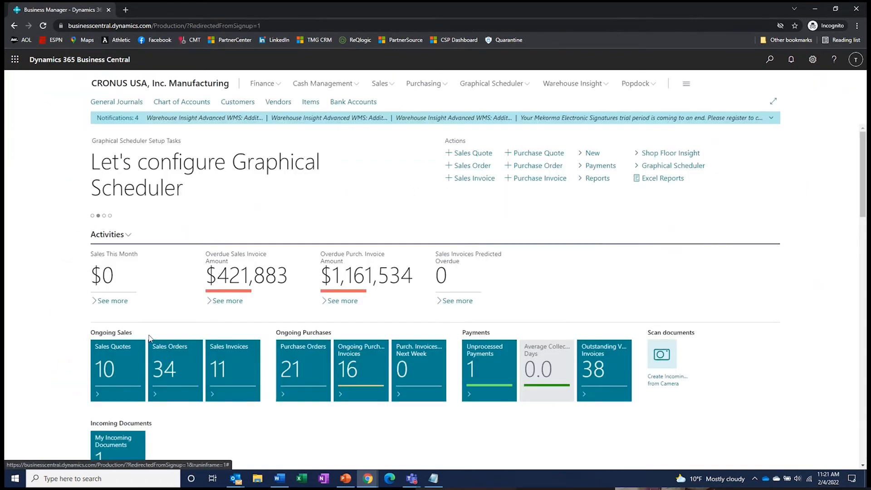
left_click(149, 337)
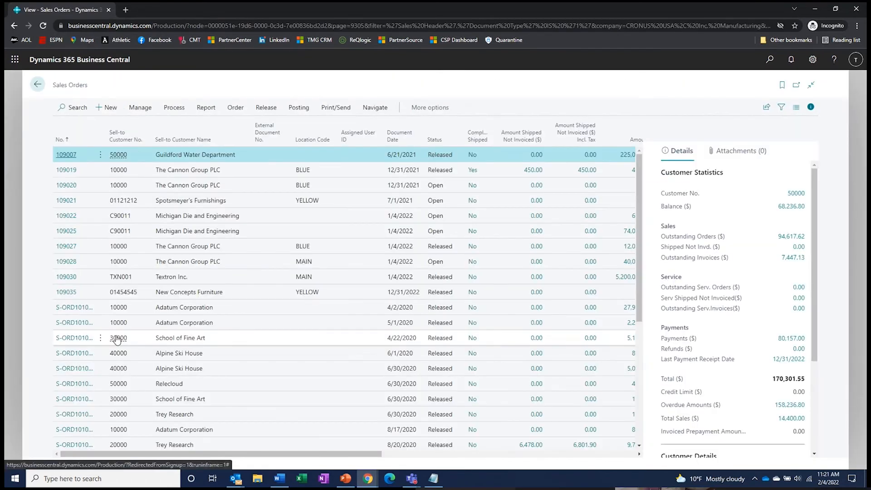
left_click(67, 292)
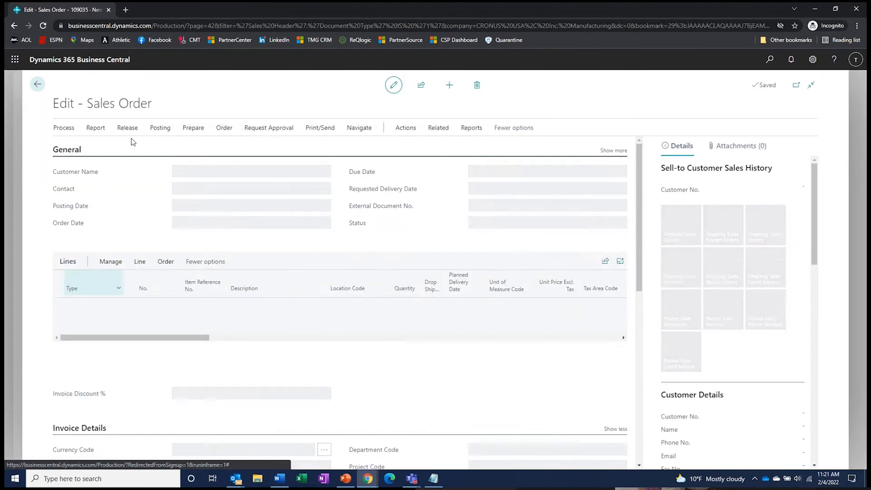
left_click(159, 129)
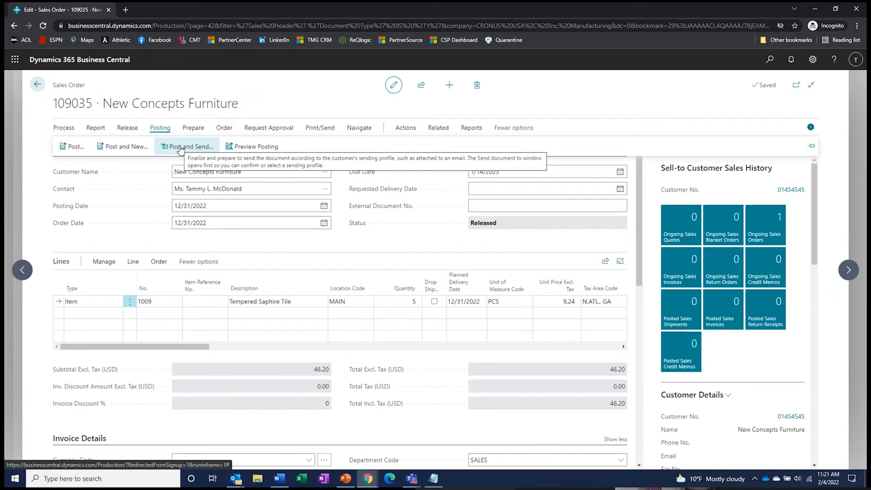
left_click(37, 86)
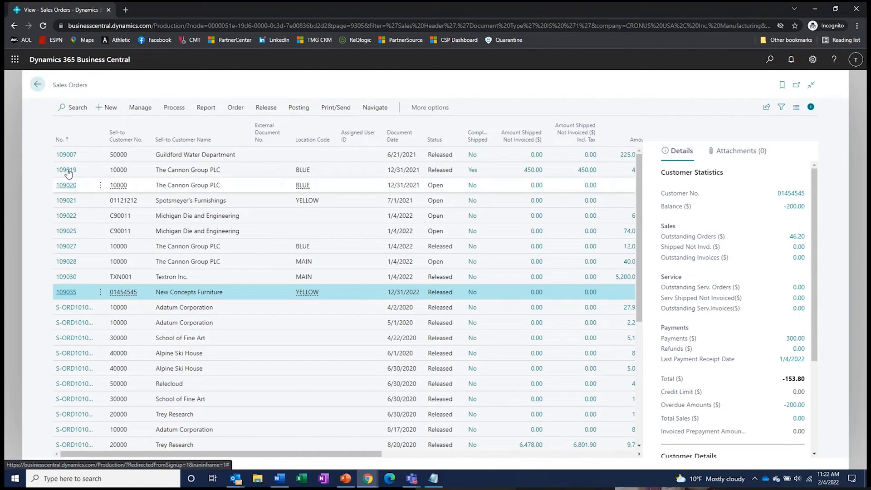
left_click(39, 86)
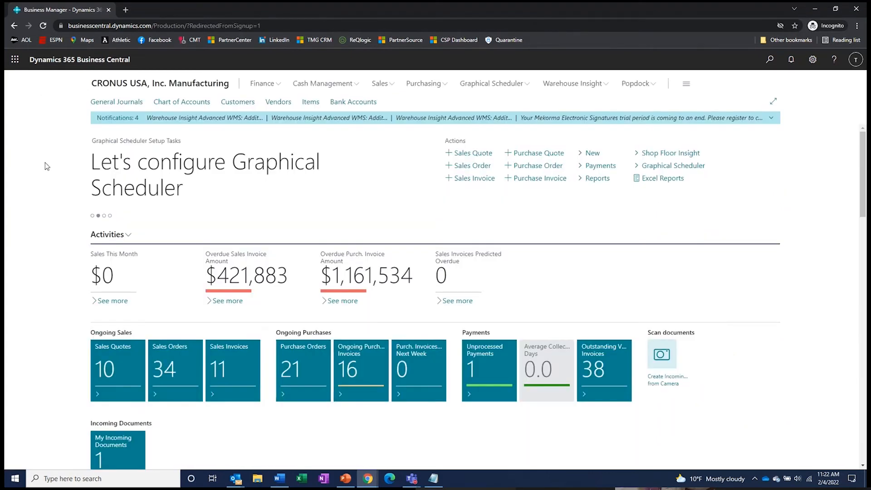
- Start a new sales order for customer 10000 with item MS-FG-02 on the first line
left_click(483, 167)
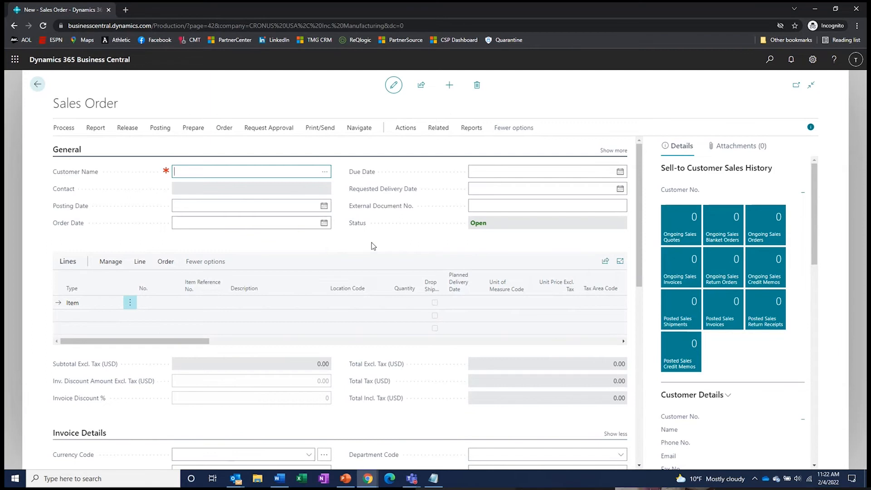
type("10000")
key("Tab")
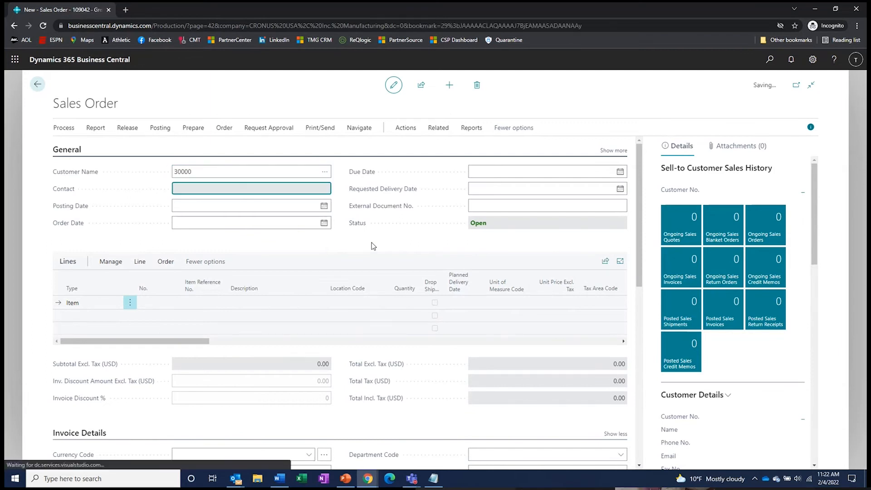
left_click(165, 321)
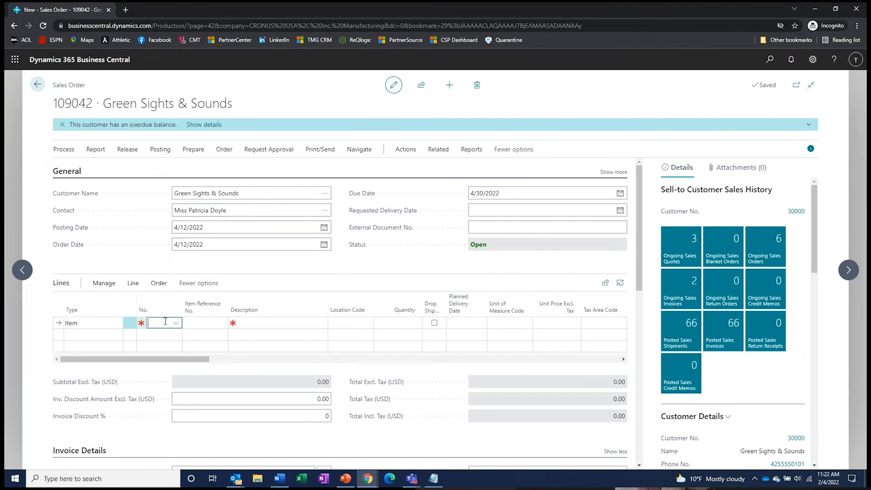
type("ms")
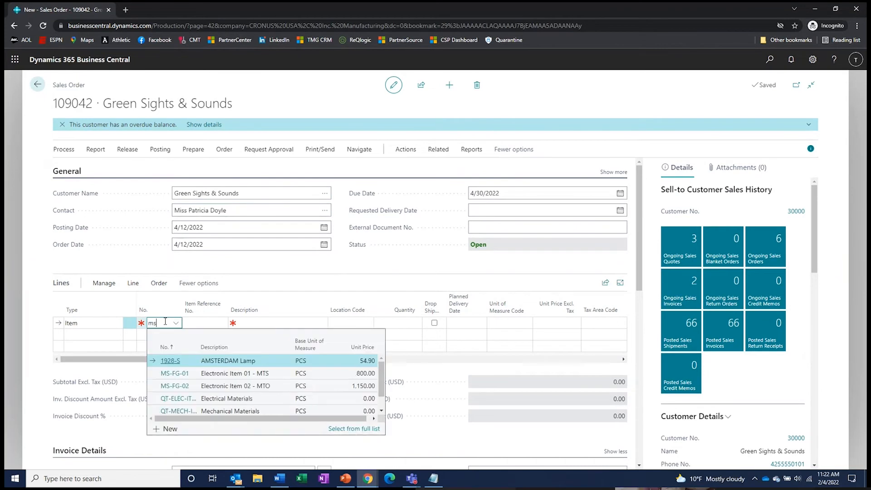
left_click(179, 386)
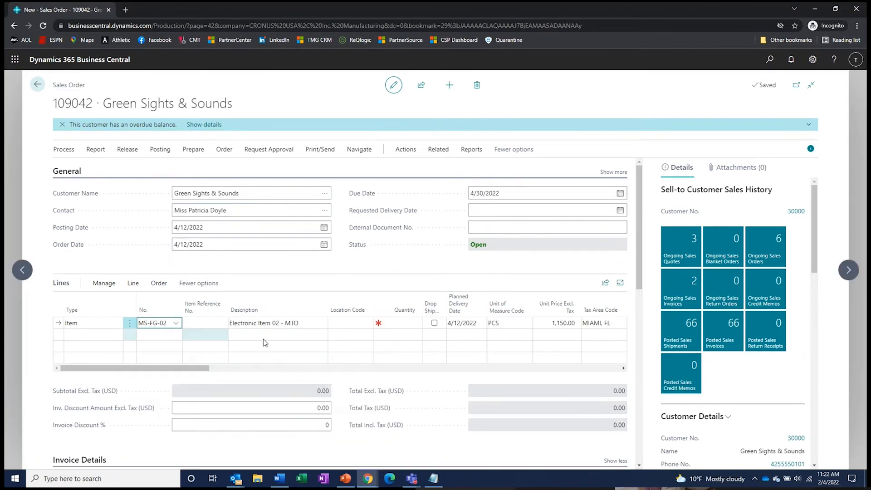
- Set the MS-FG-02 line's location to MAIN and quantity to 3
scroll(741, 393, "down", 5)
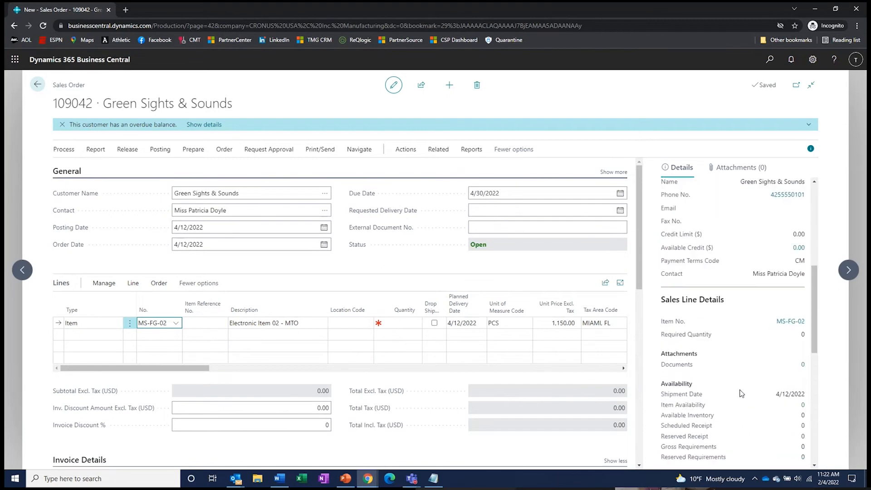
scroll(741, 393, "down", 2)
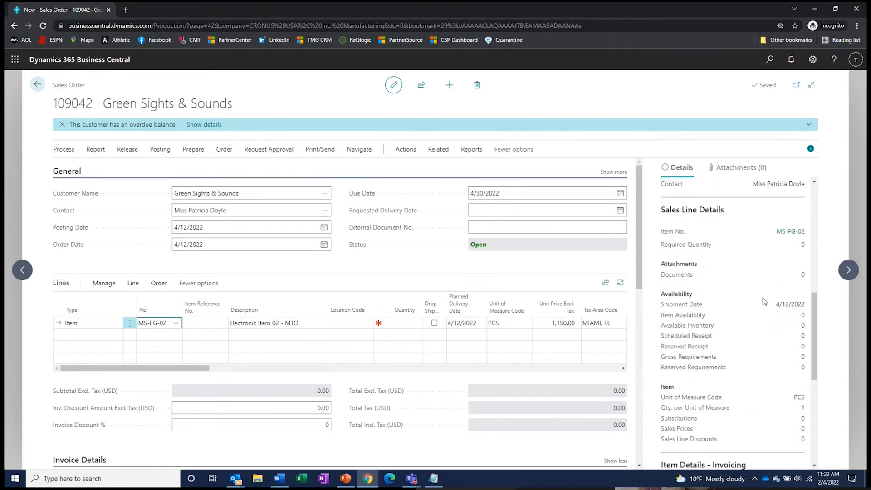
left_click(340, 323)
type("main")
key("Tab")
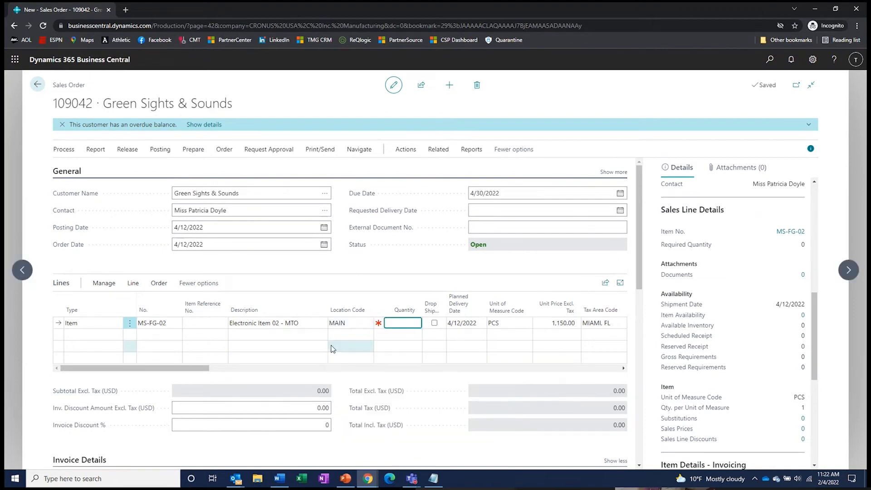
type("3")
key("Tab")
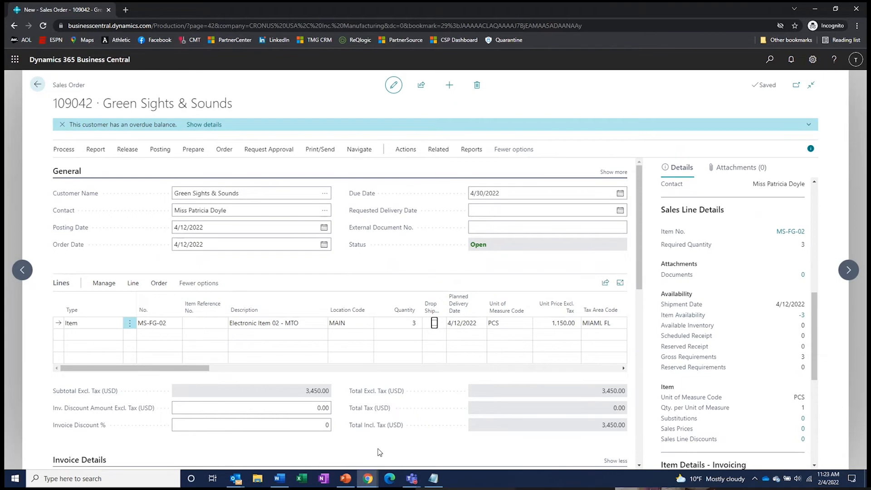
left_click(132, 283)
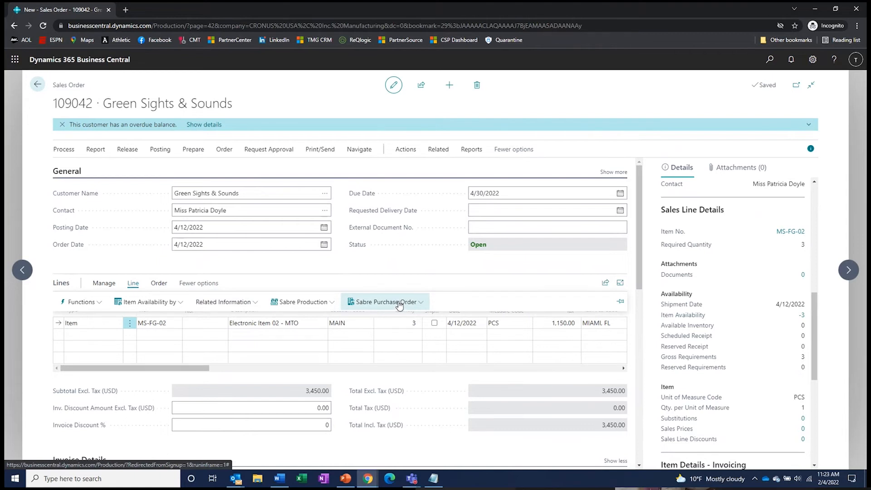
- Review the line's Sabre purchase and production order options, then release order 109042
left_click(399, 305)
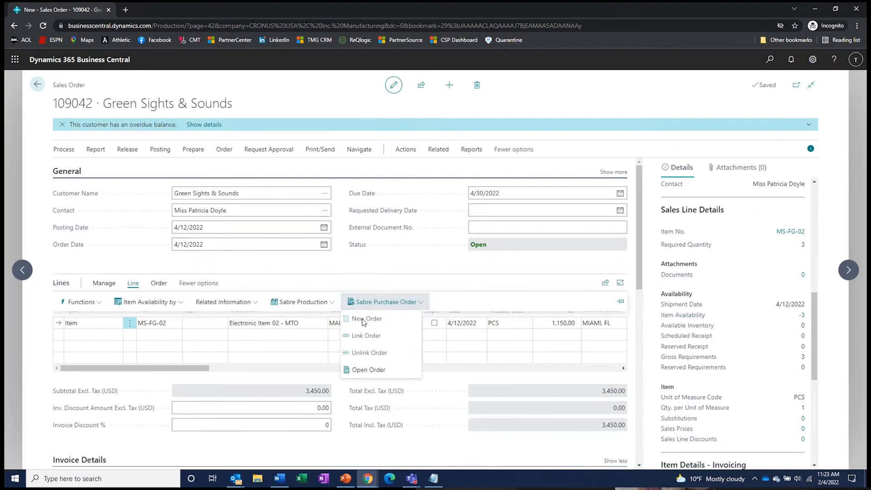
left_click(300, 301)
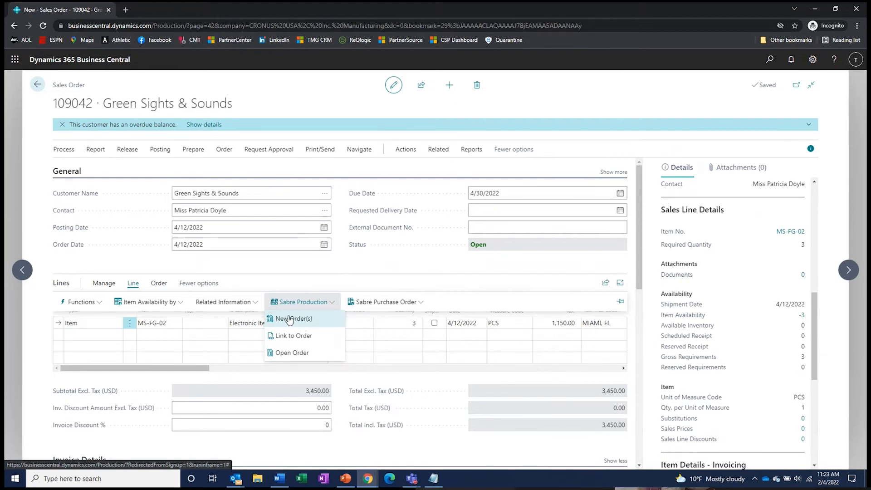
left_click(294, 264)
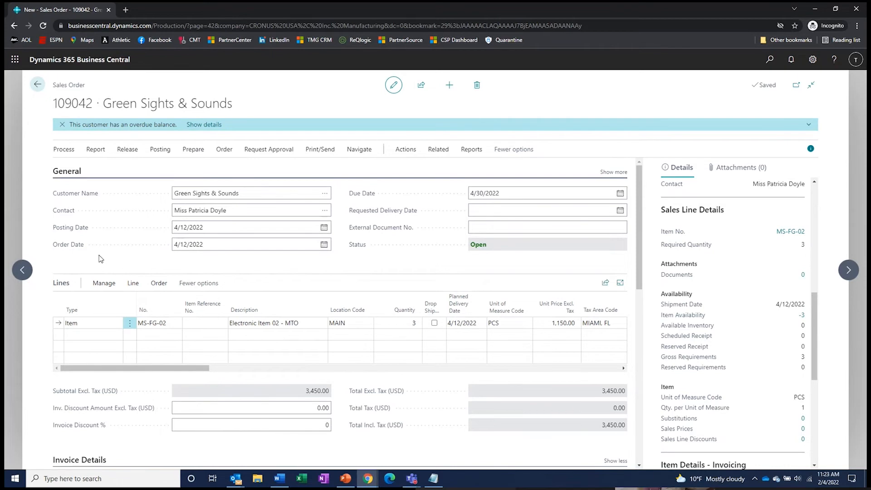
left_click(127, 149)
left_click(27, 167)
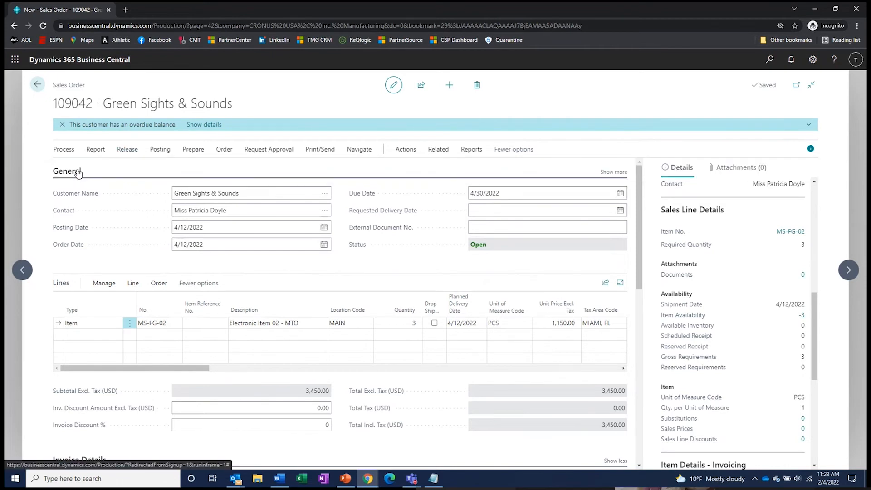
- Return home and search the Items list for 'ms'
left_click(37, 85)
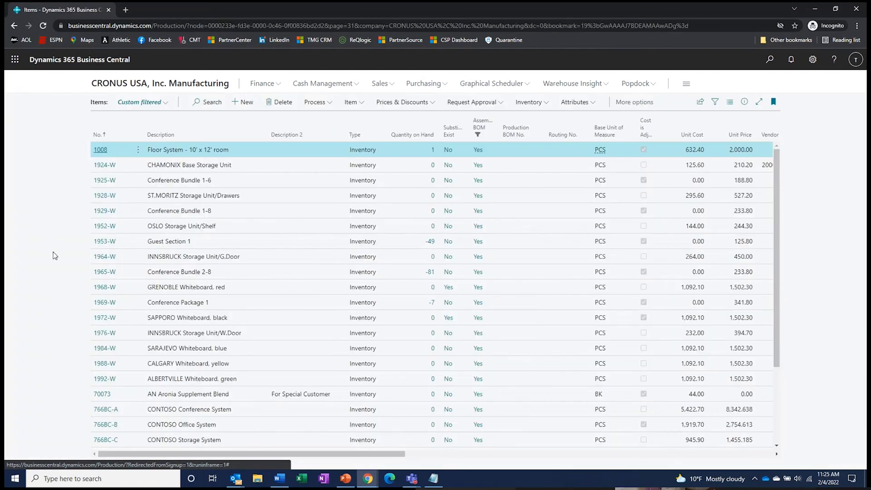
scroll(176, 313, "down", 3)
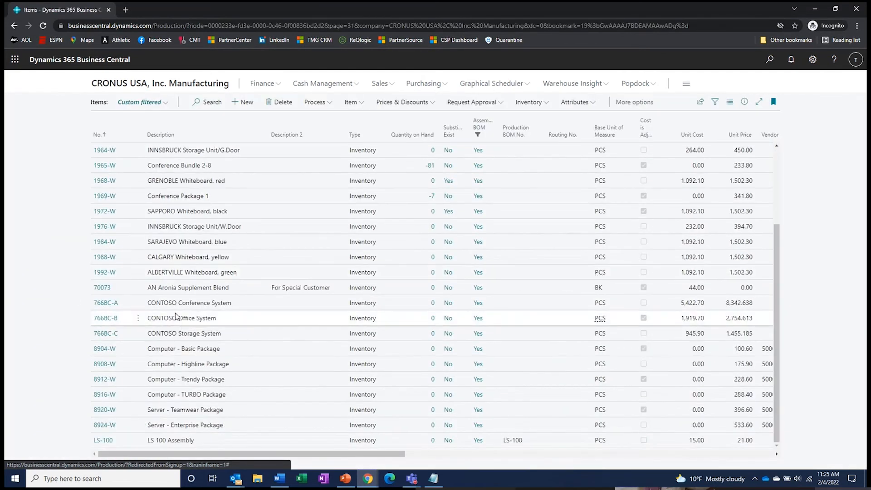
scroll(176, 316, "up", 3)
left_click(206, 102)
type("ms")
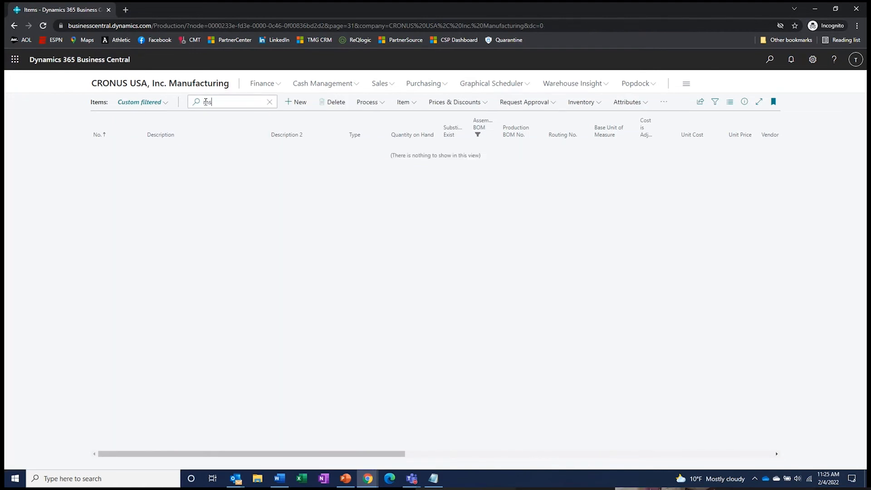
- Clear the Assembly BOM column filter to show six MS items, then open MS-FG-01
left_click(154, 102)
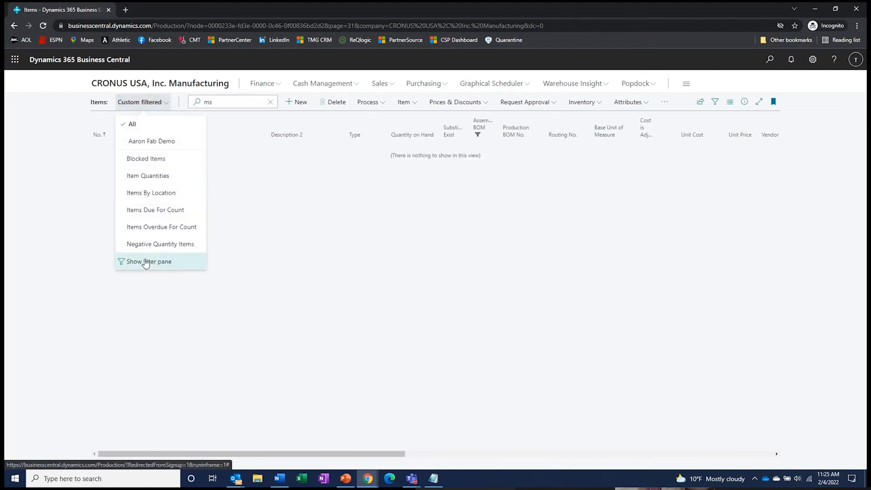
left_click(483, 130)
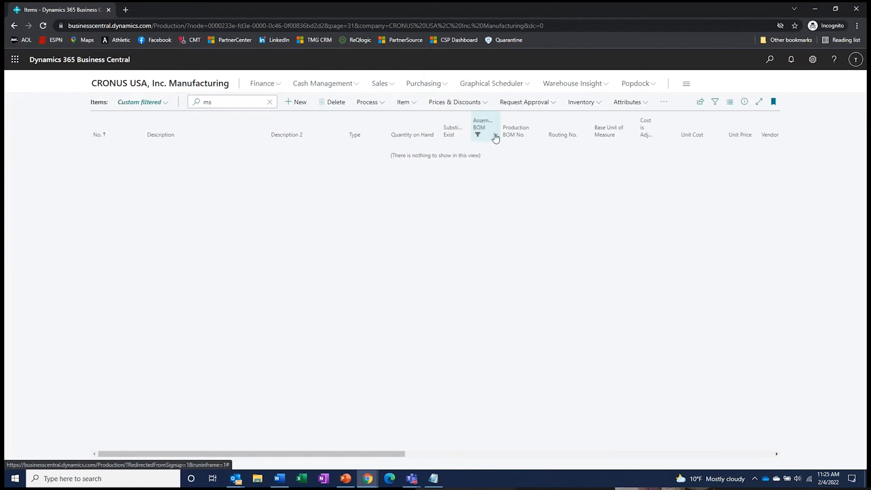
left_click(495, 137)
left_click(462, 223)
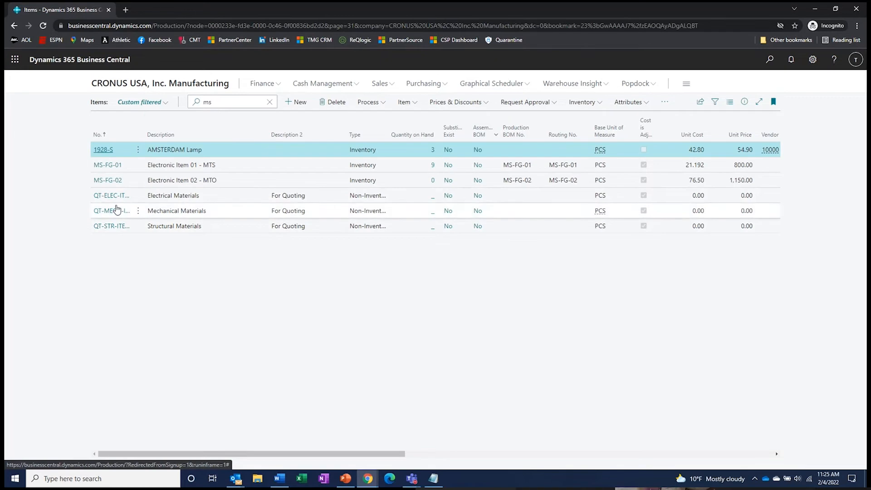
left_click(107, 165)
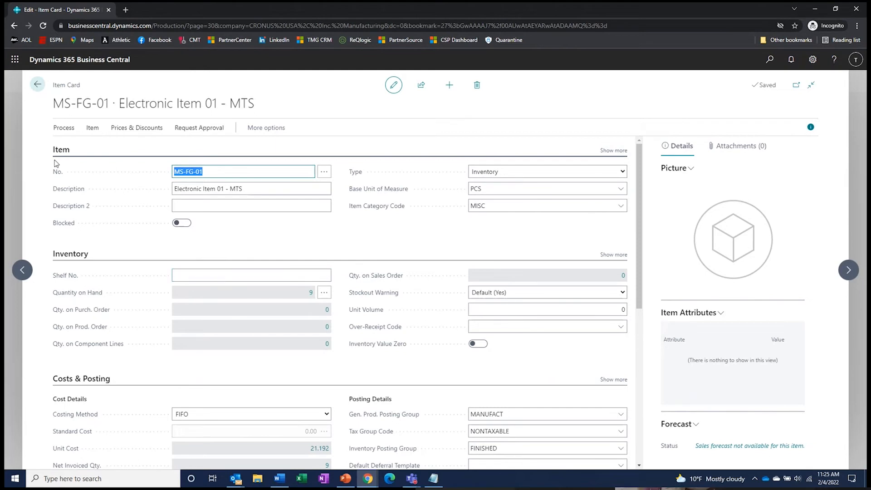
- Expand MS-FG-01's Replenishment and Planning FastTabs, showing Prod. Order and Make-to-Stock settings
scroll(113, 249, "down", 4)
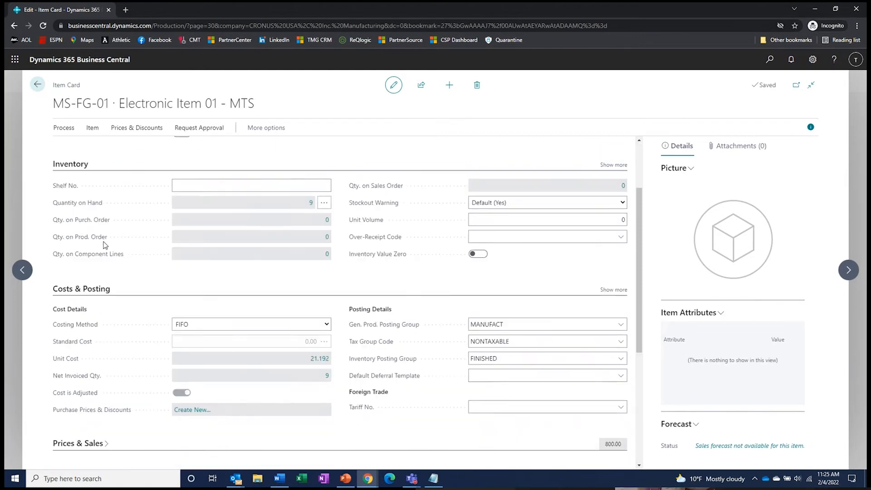
scroll(125, 250, "down", 3)
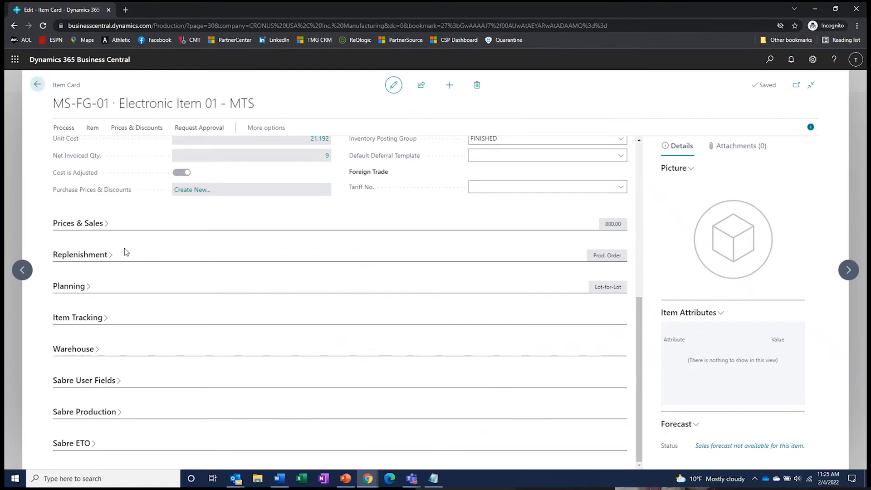
left_click(92, 258)
scroll(82, 336, "down", 2)
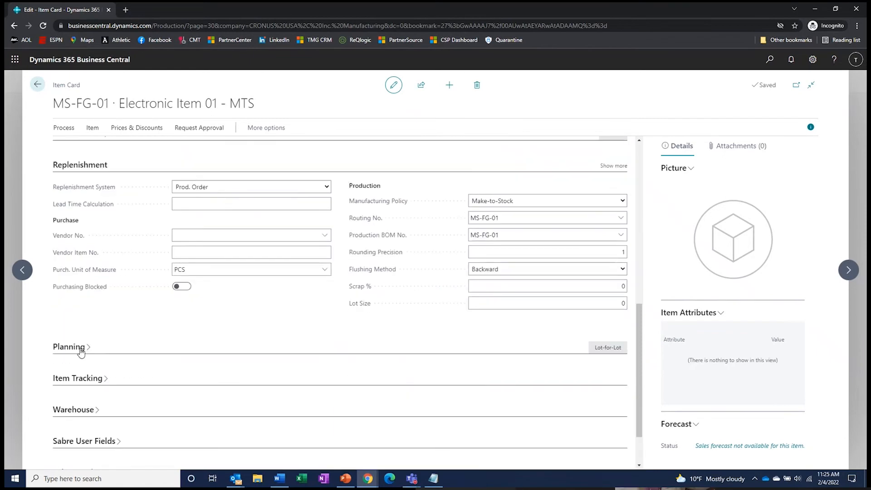
left_click(72, 347)
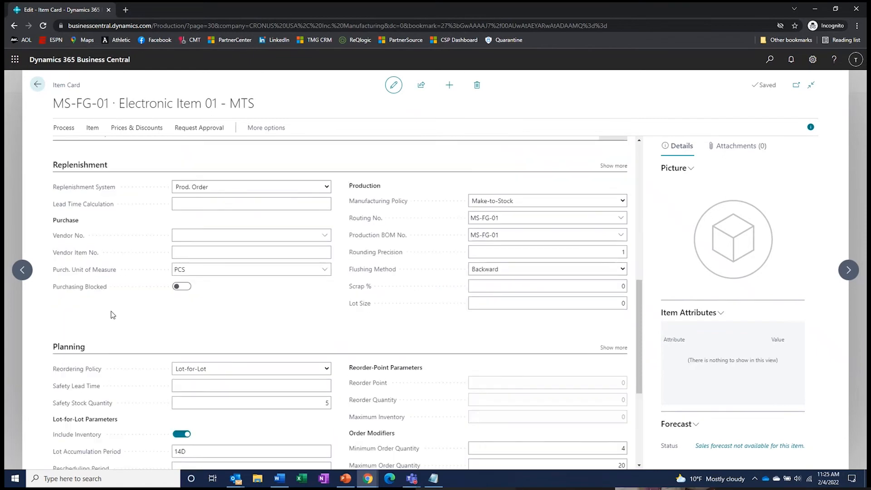
scroll(142, 262, "down", 1)
scroll(142, 262, "up", 1)
left_click(327, 188)
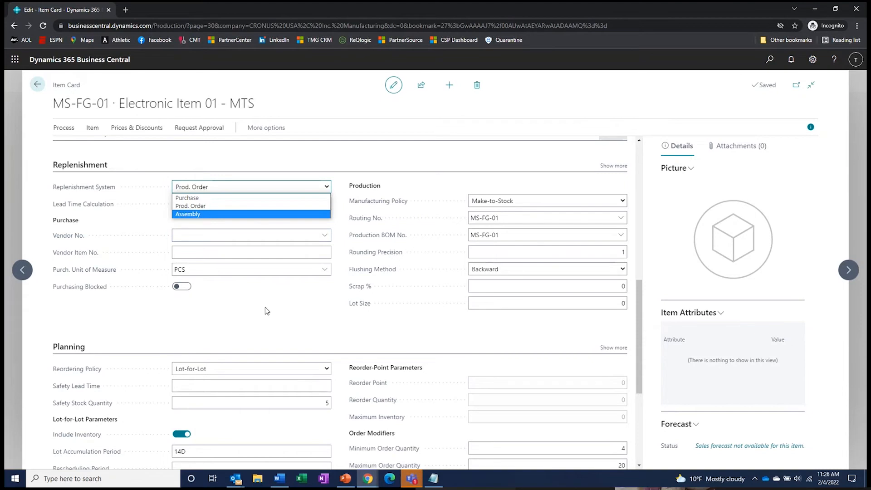
left_click(236, 285)
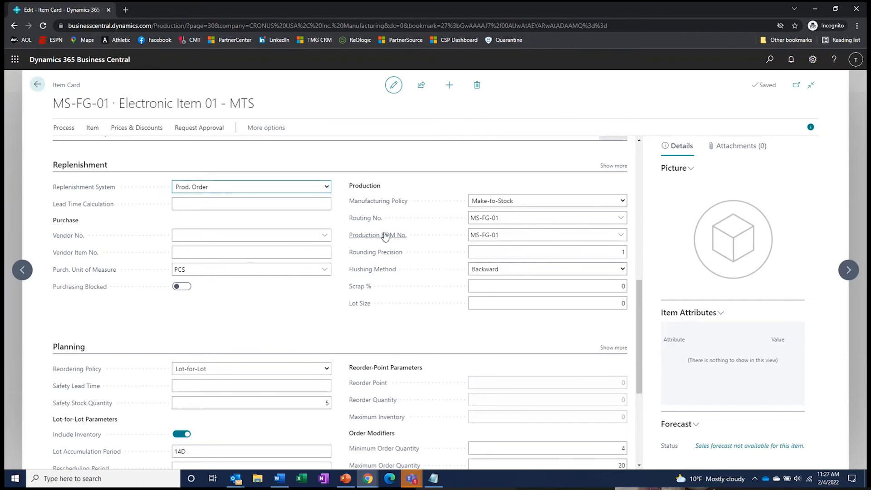
left_click(540, 202)
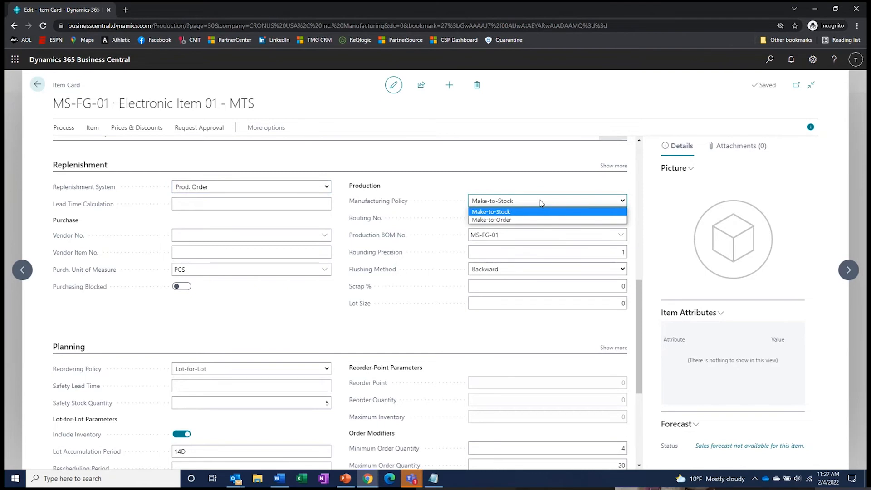
left_click(540, 201)
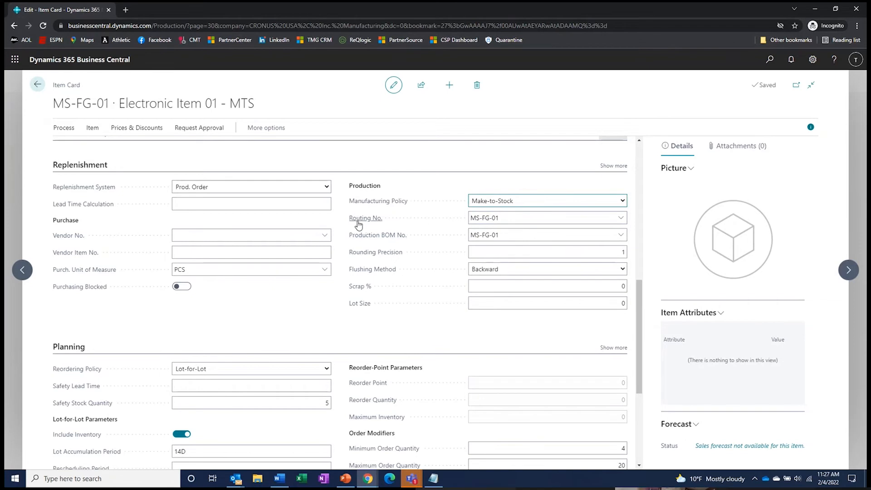
mouse_move(368, 223)
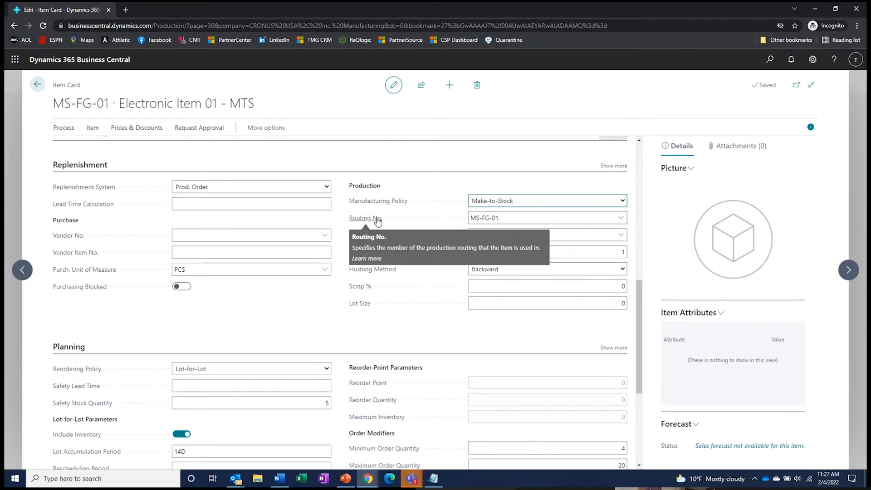
mouse_move(387, 237)
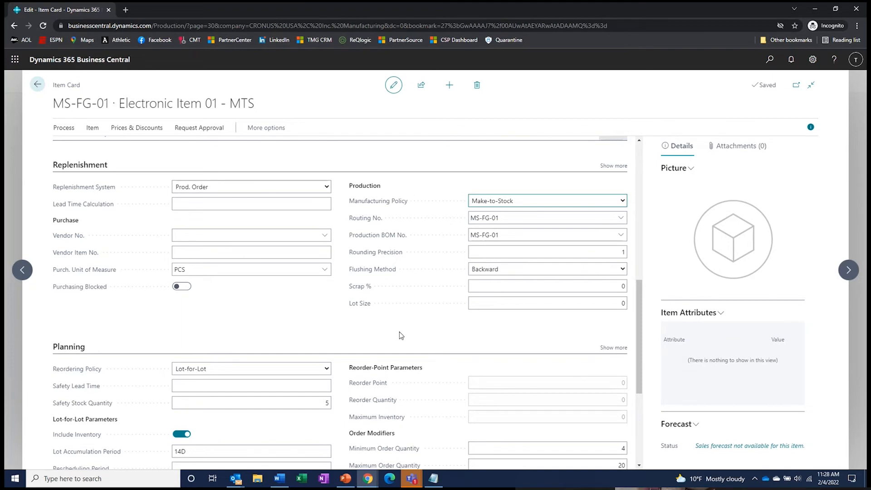
scroll(399, 332, "down", 3)
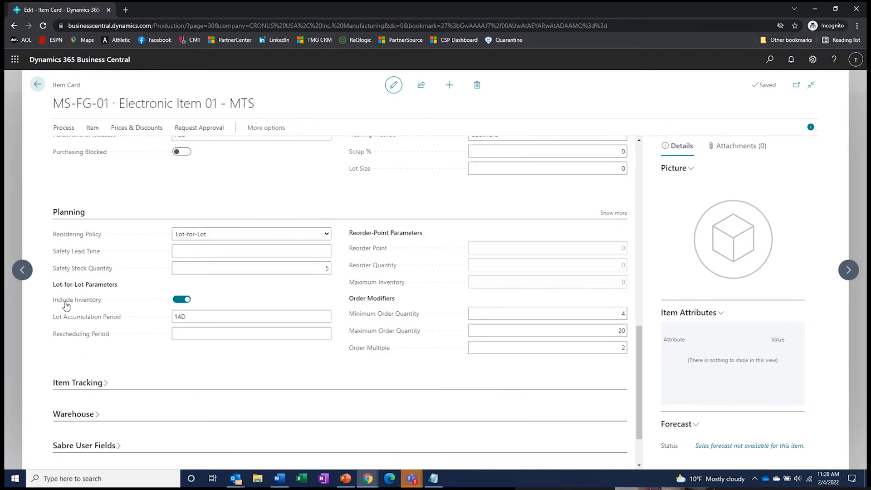
left_click(327, 234)
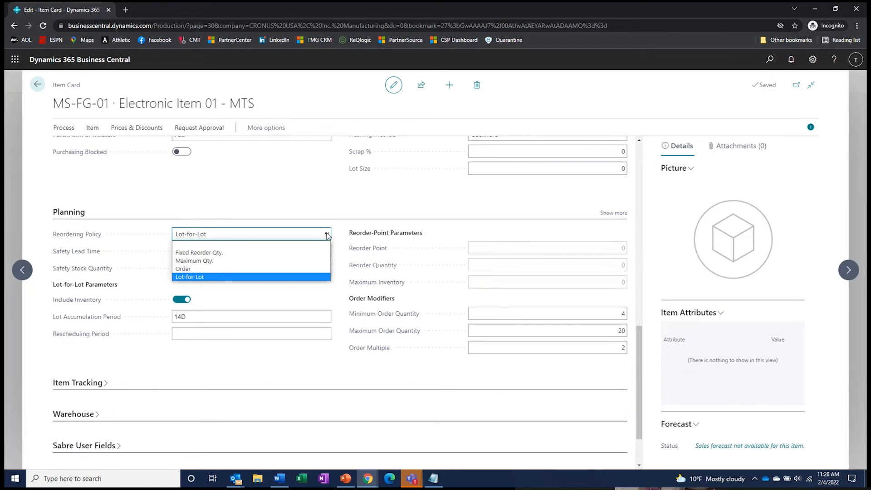
left_click(376, 187)
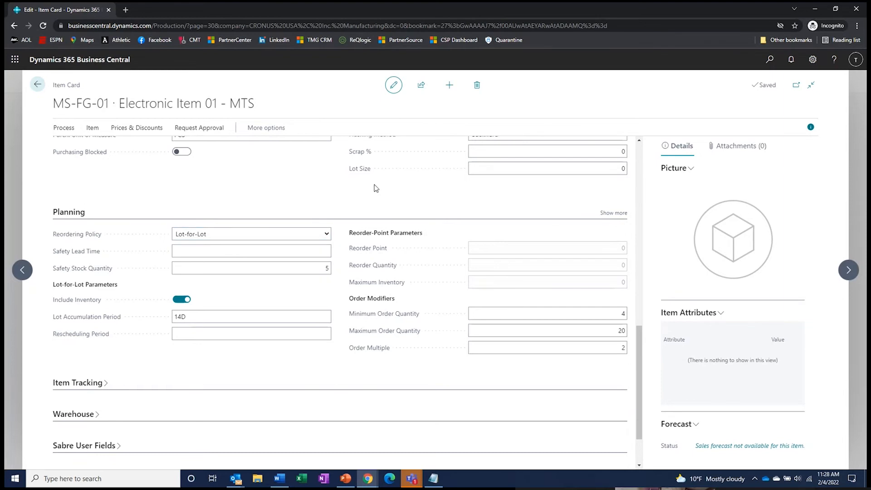
scroll(376, 187, "up", 3)
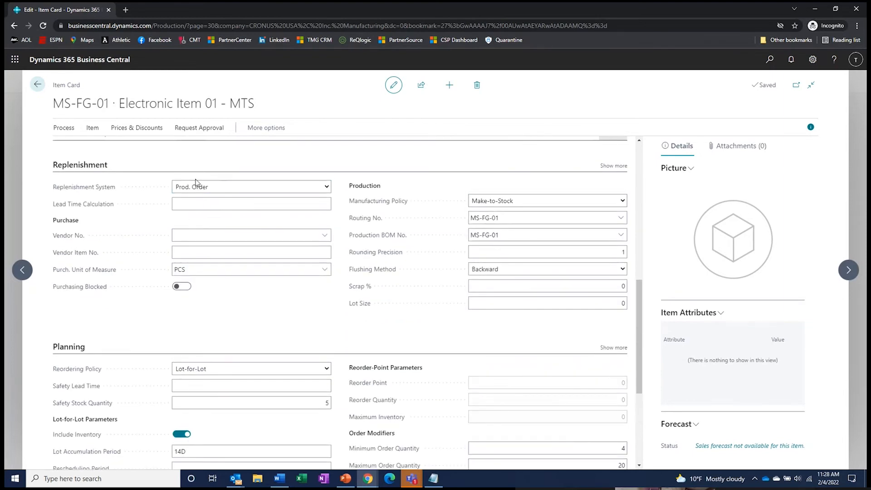
scroll(194, 189, "down", 3)
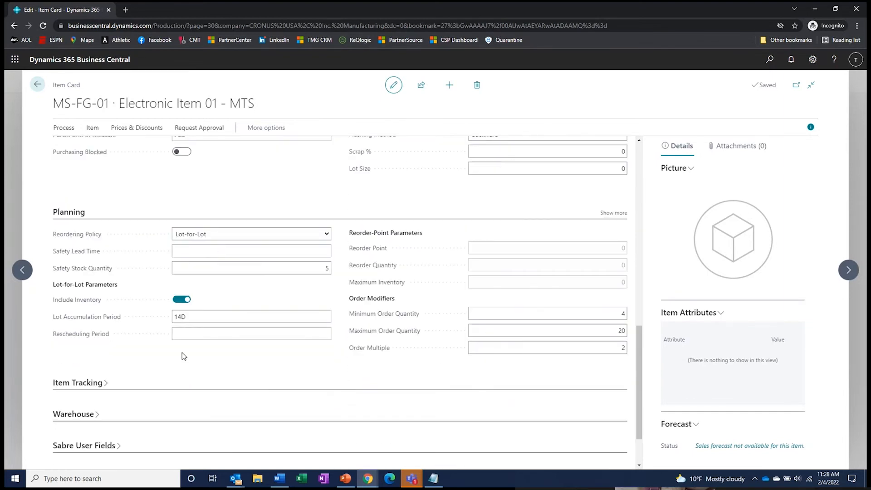
left_click(327, 234)
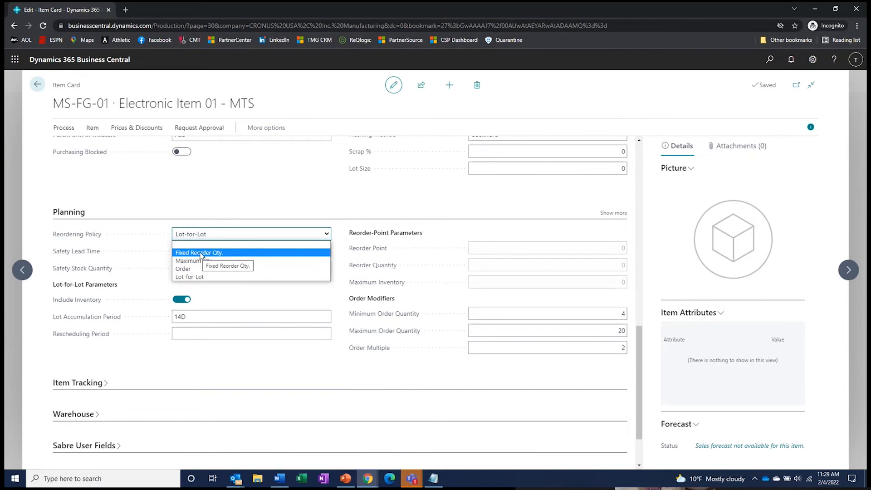
left_click(222, 196)
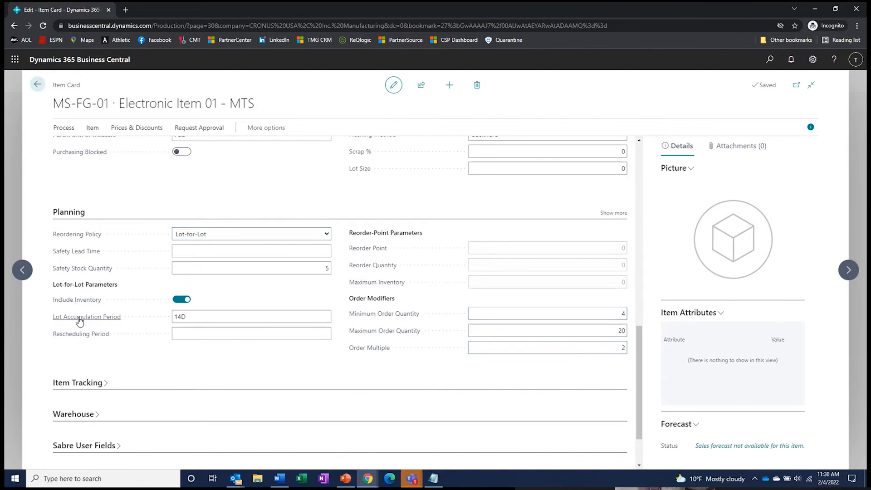
mouse_move(80, 321)
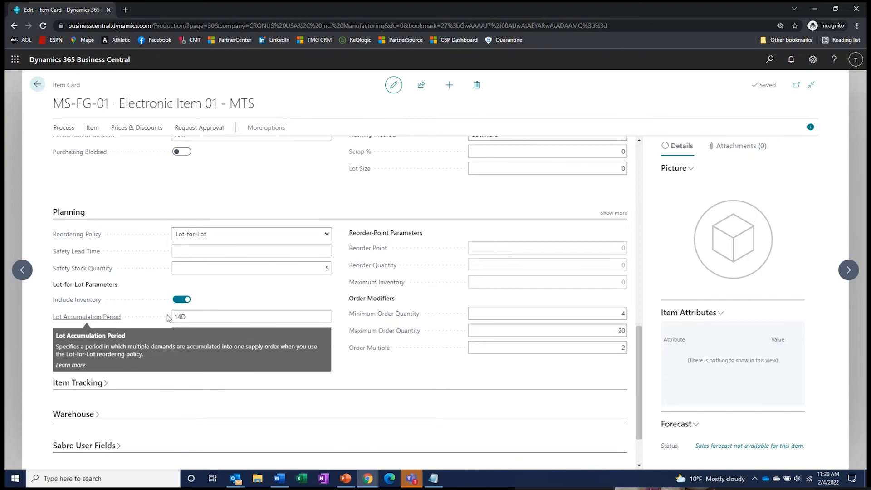
left_click(196, 316)
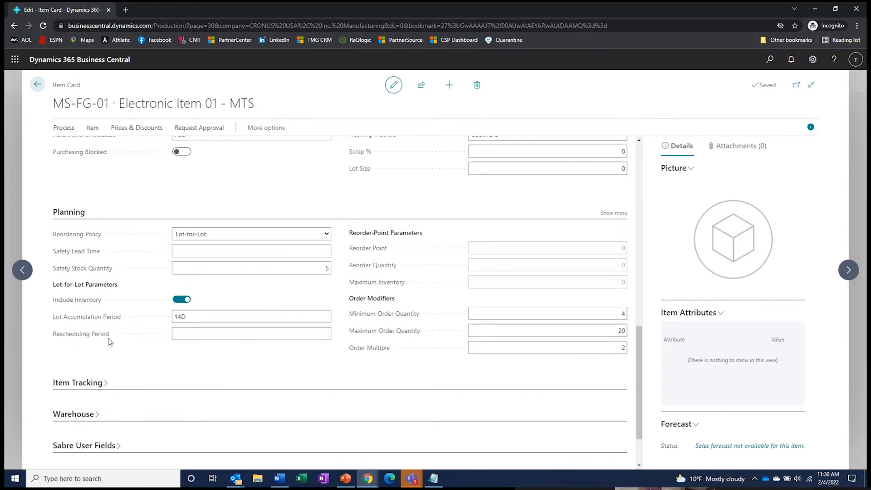
left_click(197, 332)
- Show the Actions, Related and Reports action groups at the top of the MS-FG-01 item card
scroll(127, 208, "up", 2)
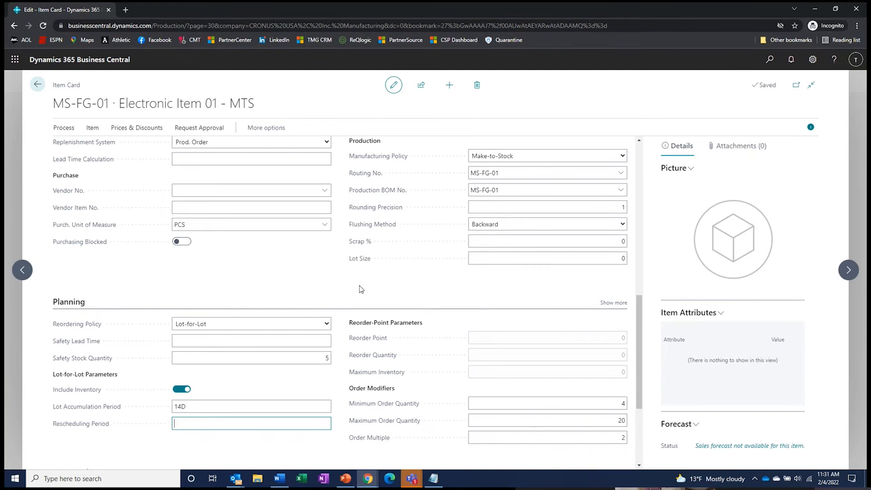
scroll(361, 254, "up", 15)
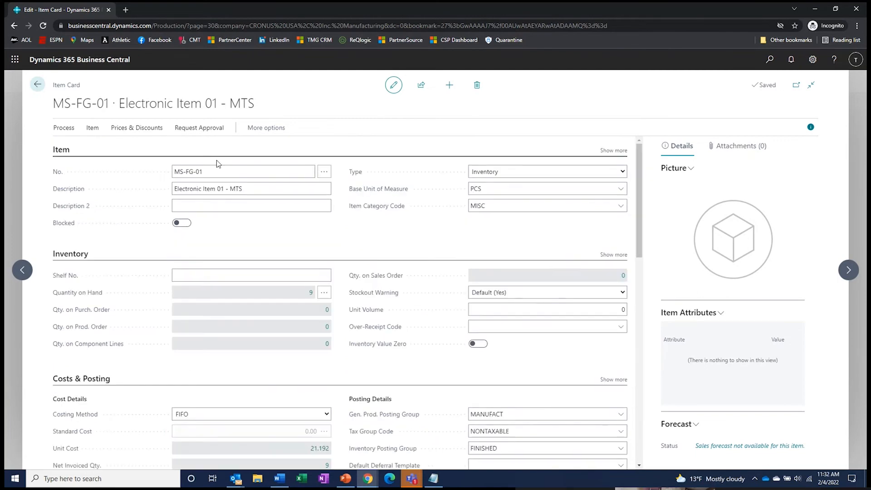
left_click(256, 131)
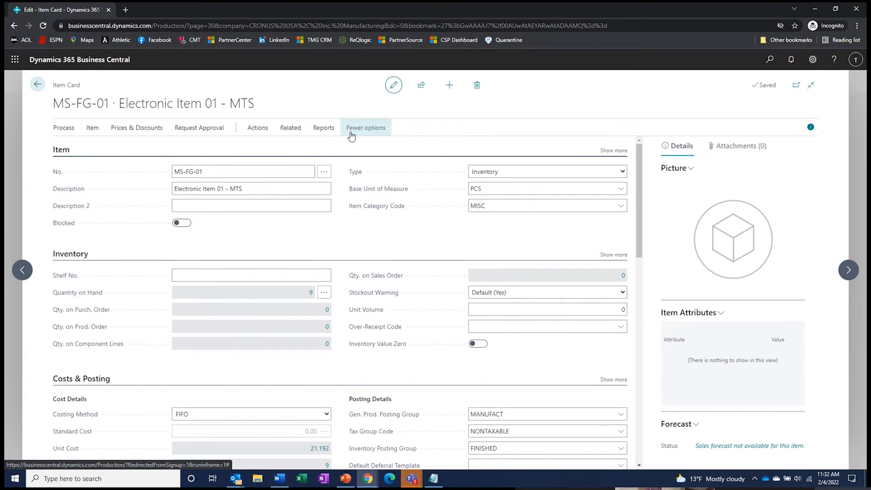
- Open the MS-FG-01 BOM structure showing components 80217, 80218, 80219 and work center 100
left_click(255, 133)
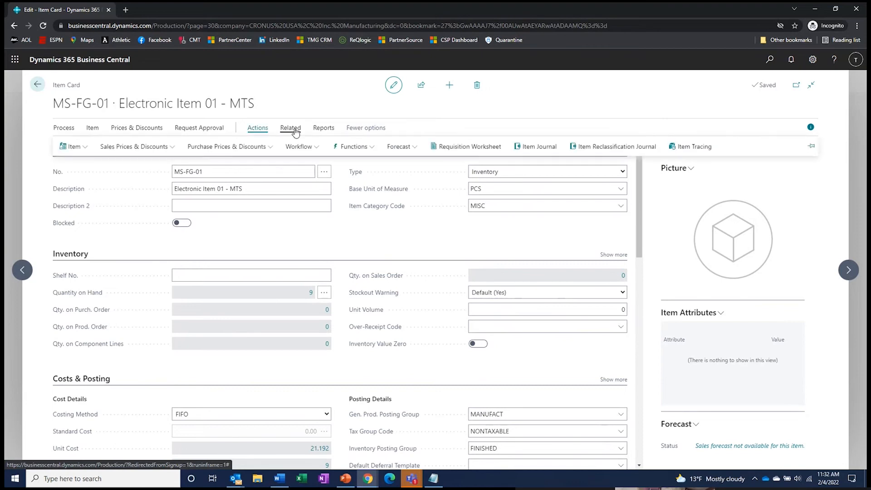
left_click(301, 132)
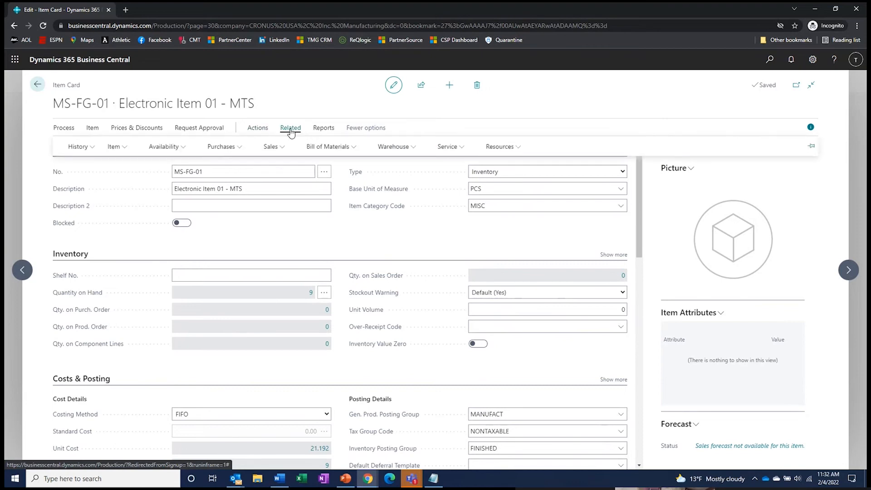
left_click(337, 148)
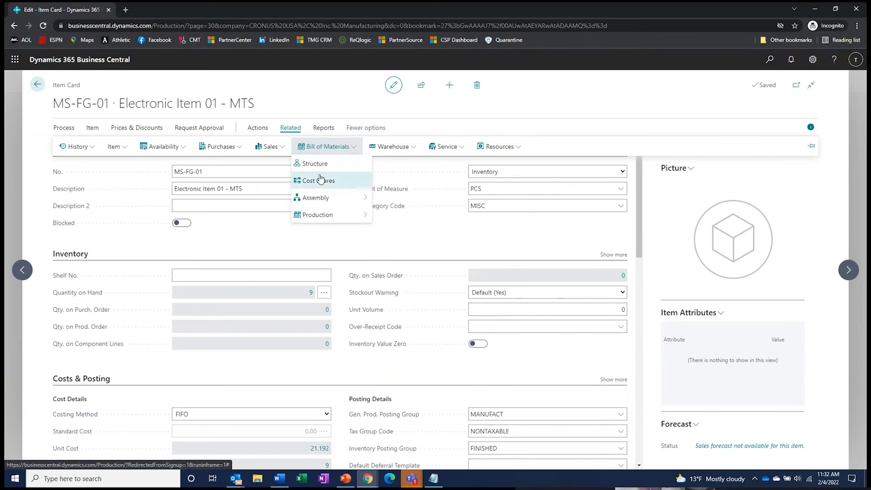
left_click(321, 170)
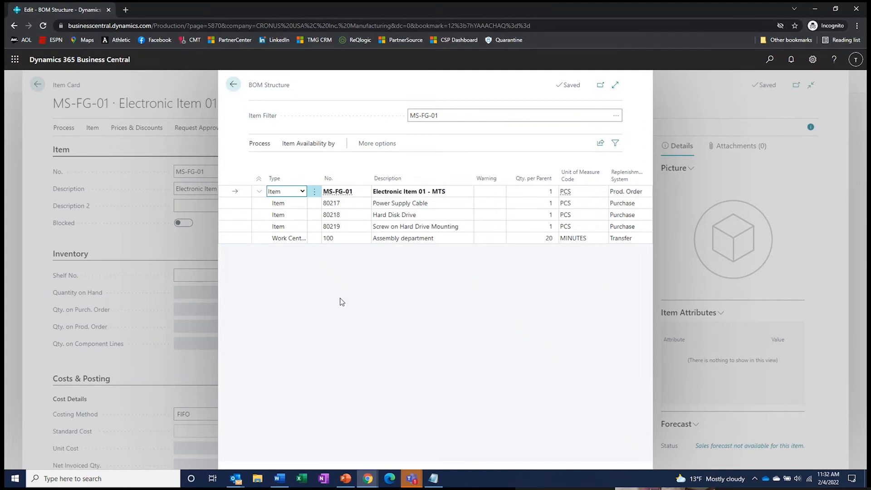
- Expand the MS-FG-01 BOM structure, then view its three-line production BOM and exit to Items
left_click(615, 85)
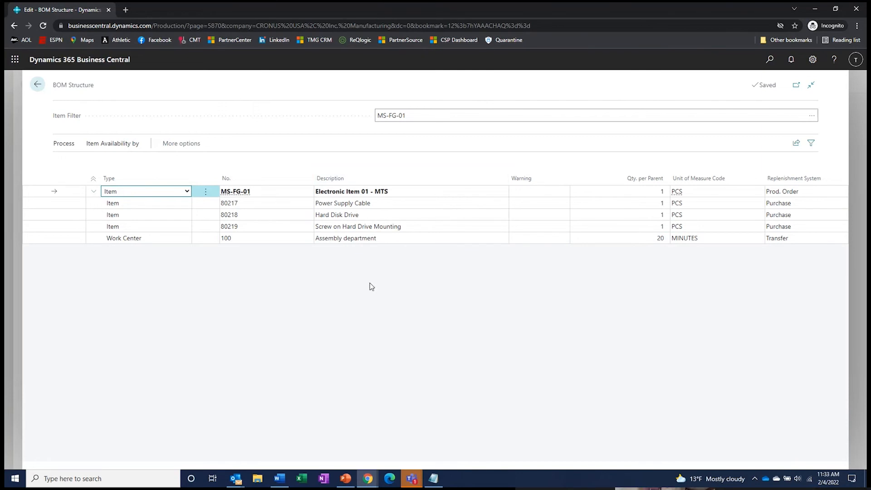
left_click(228, 201)
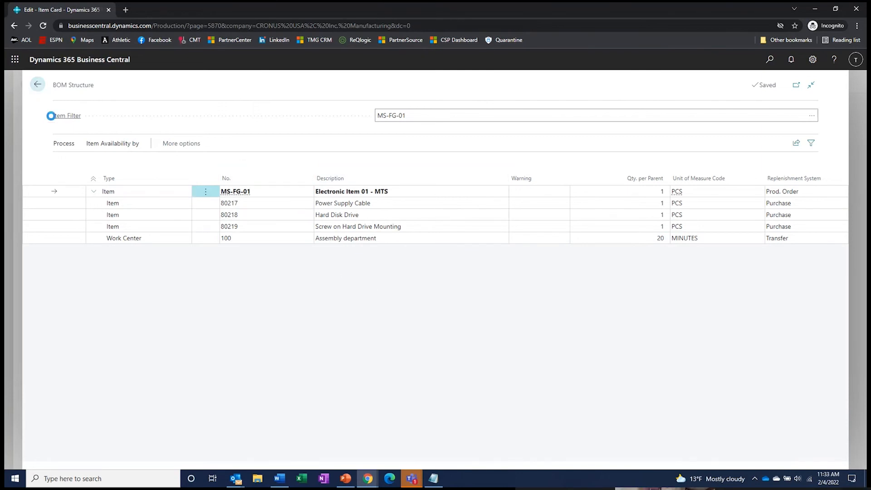
left_click(283, 132)
left_click(324, 146)
mouse_move(326, 217)
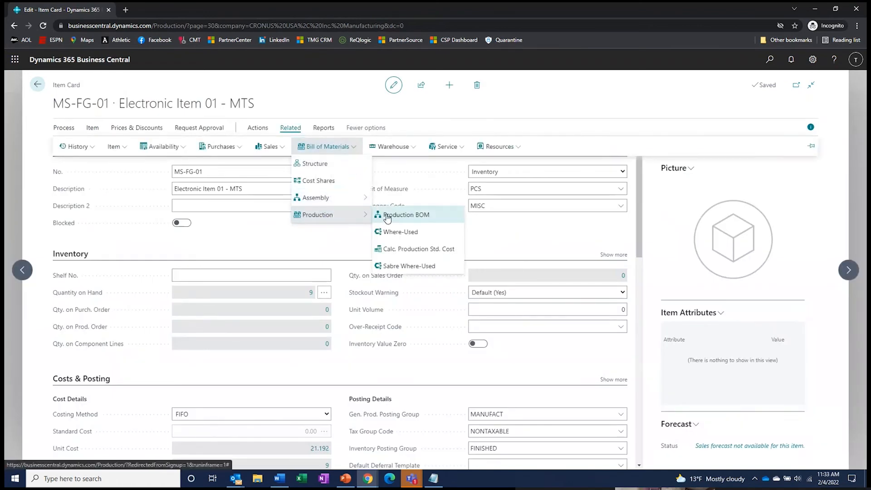
left_click(389, 214)
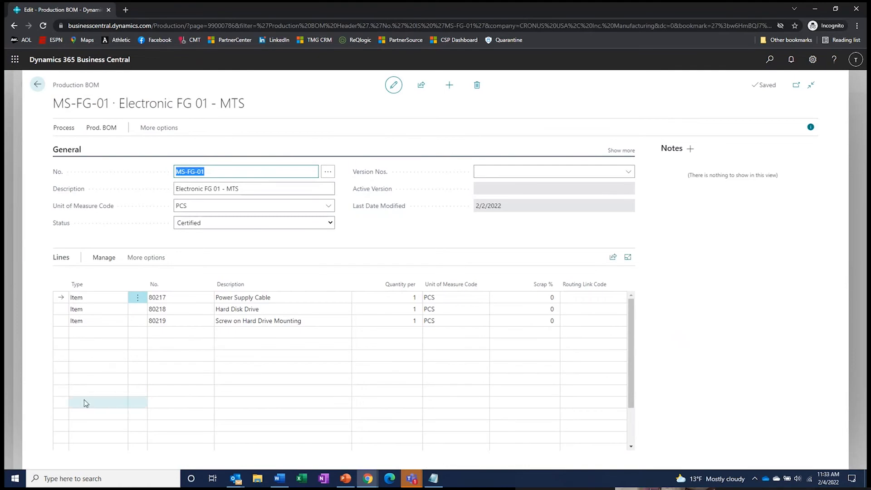
key("Escape")
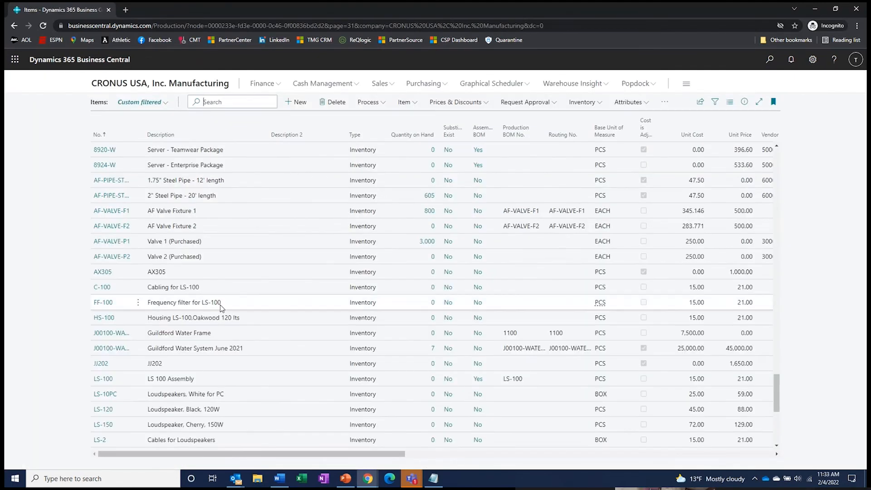
- Open item 1000 Bicycle and display its multi-level BOM structure
scroll(220, 305, "down", 5)
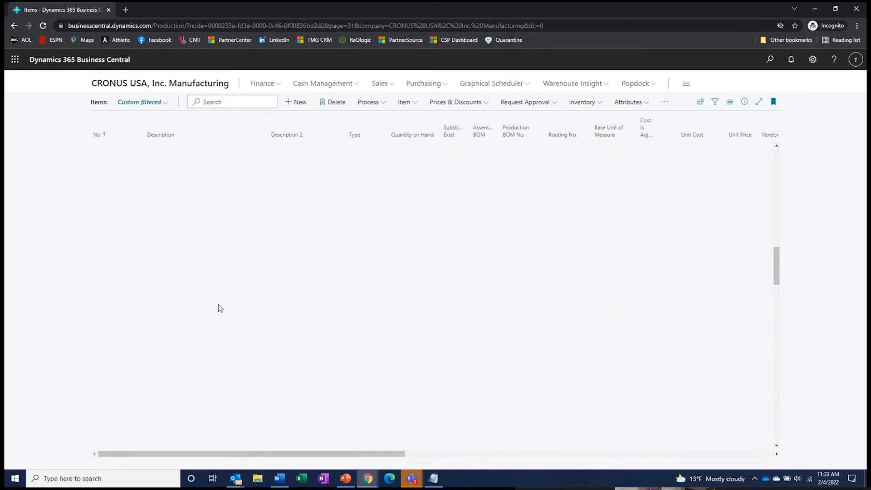
scroll(220, 308, "down", 3)
scroll(220, 308, "up", 3)
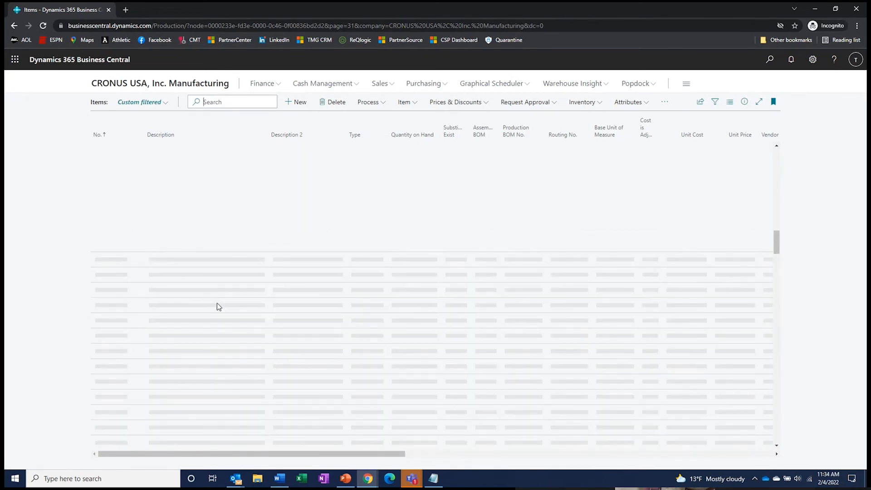
scroll(219, 306, "up", 5)
left_click(98, 150)
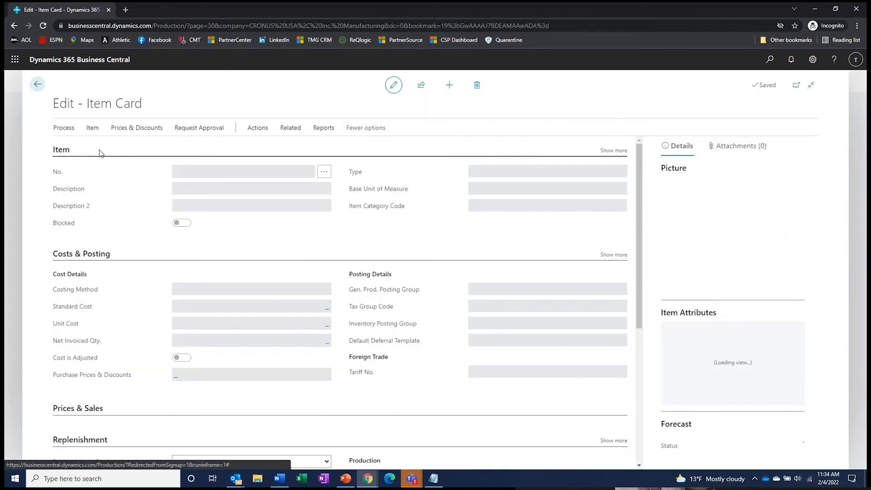
left_click(291, 128)
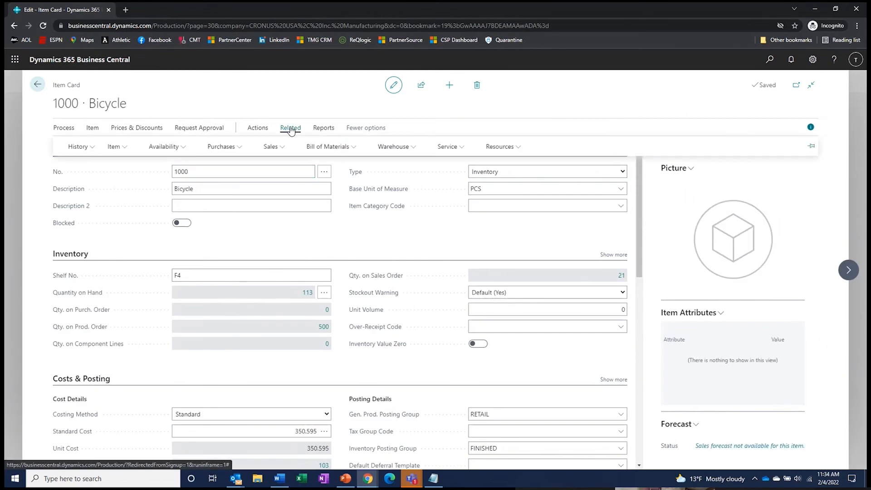
left_click(331, 147)
left_click(329, 165)
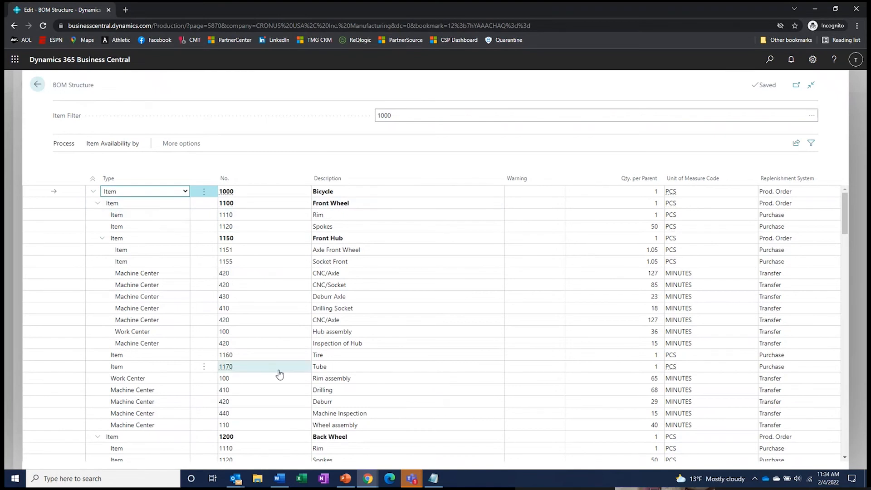
- Collapse the Front Hub branch and go back to the Bicycle item card
scroll(278, 369, "down", 1)
scroll(158, 409, "down", 7)
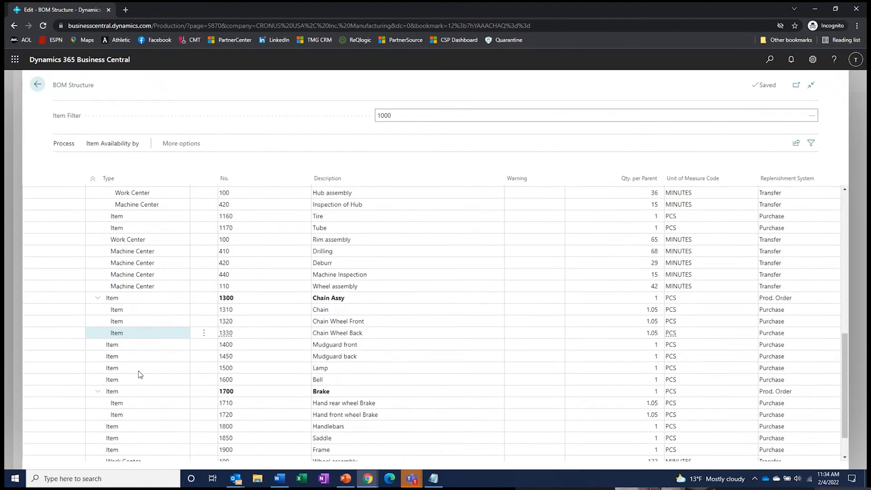
scroll(139, 362, "down", 1)
scroll(139, 353, "up", 9)
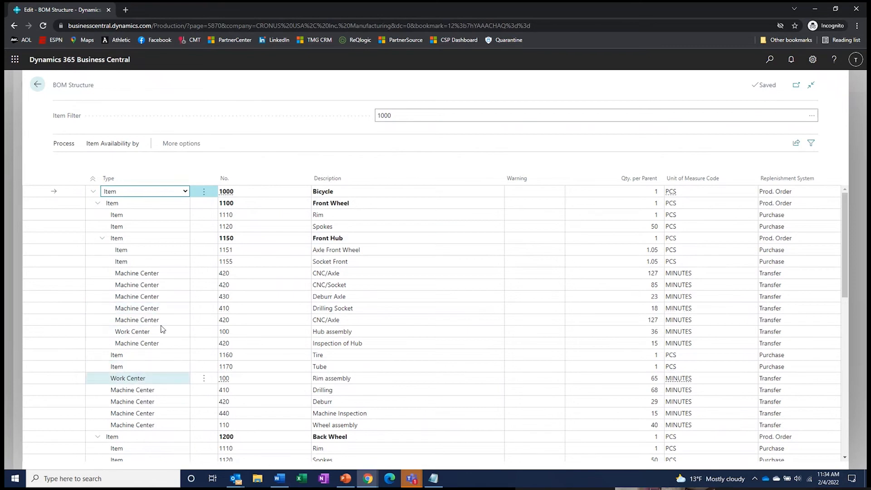
left_click(102, 239)
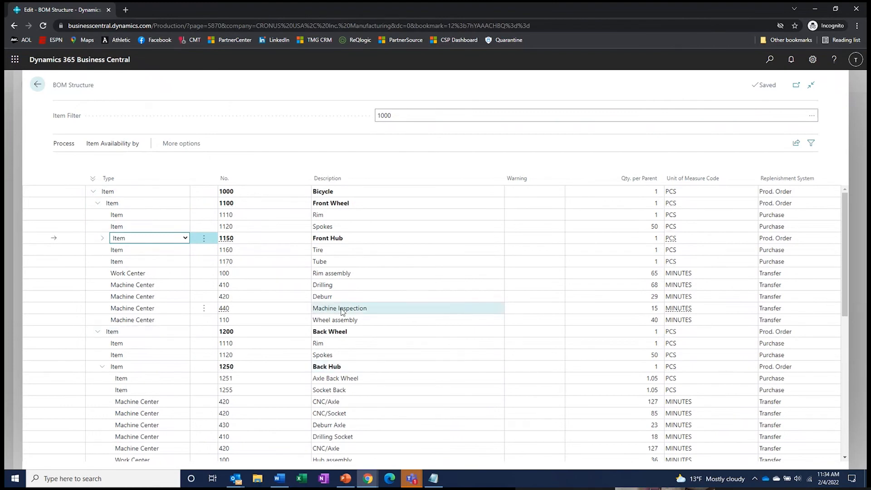
left_click(38, 84)
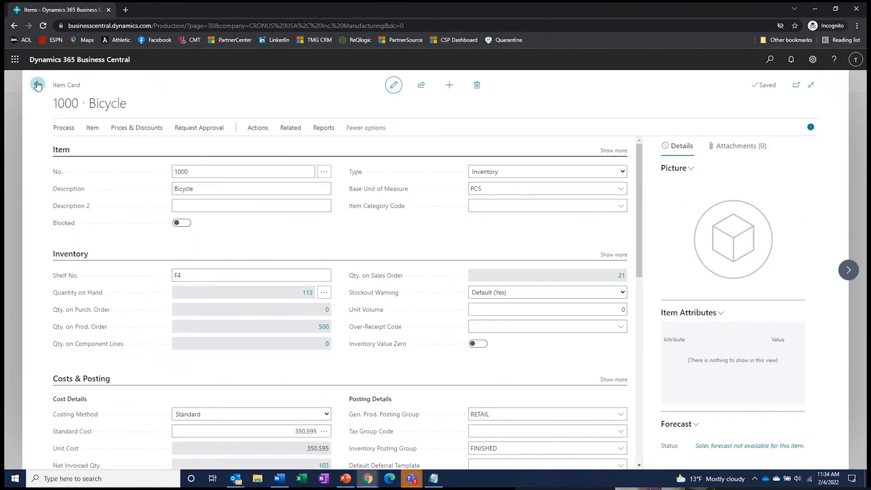
- Search the Items list for 'ms' and open the MS-FG-01 item card
left_click(18, 83)
left_click(209, 104)
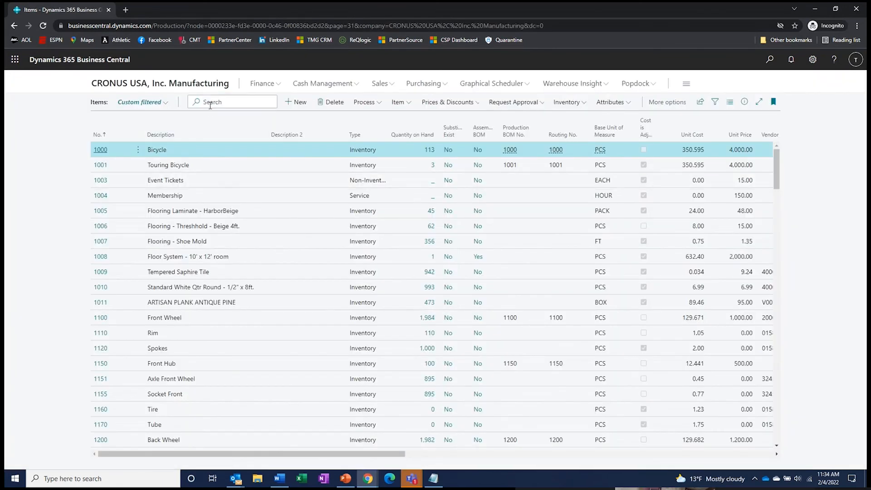
type("ms")
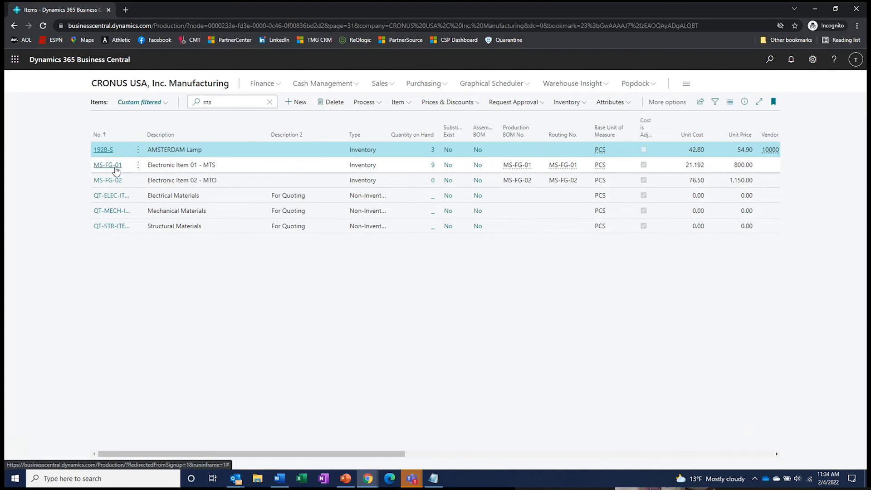
left_click(108, 165)
- Review MS-FG-01's production BOM, then move on to the MS-FG-02 item card
left_click(327, 146)
mouse_move(328, 216)
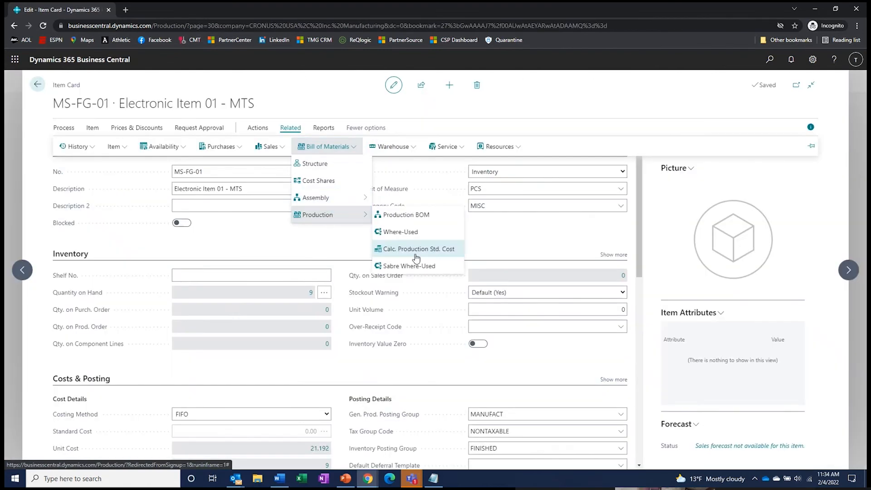
left_click(401, 222)
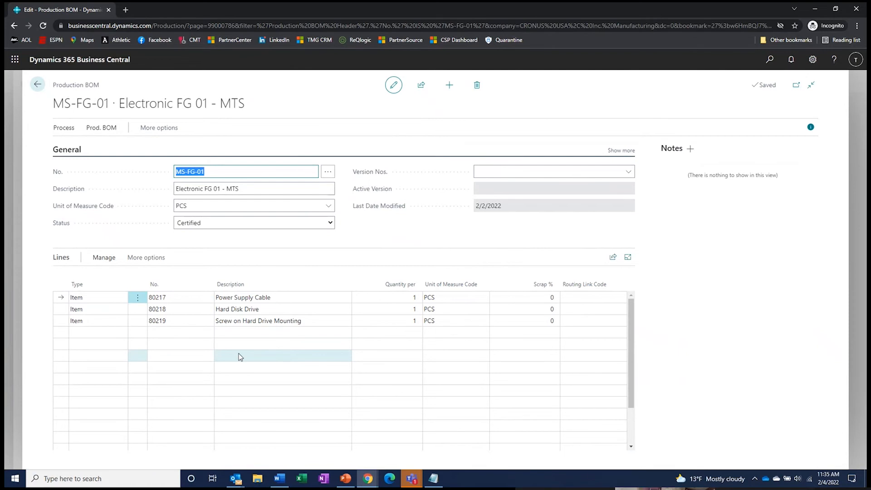
left_click(38, 85)
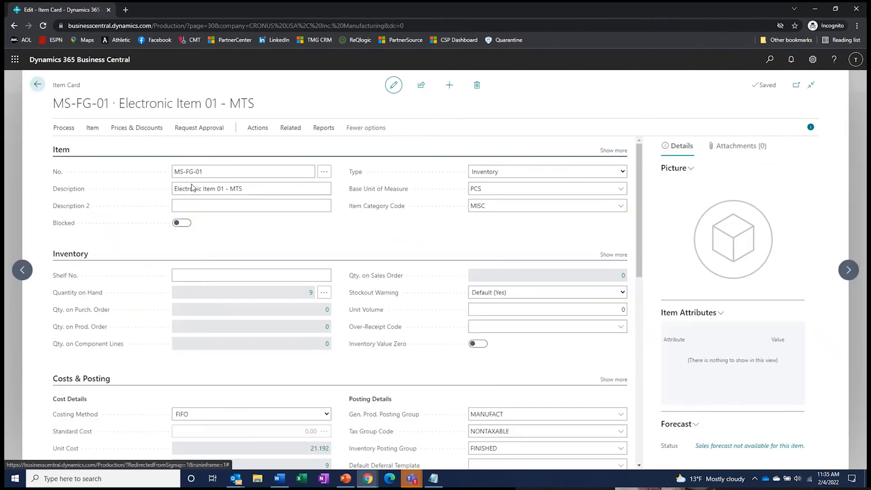
left_click(849, 271)
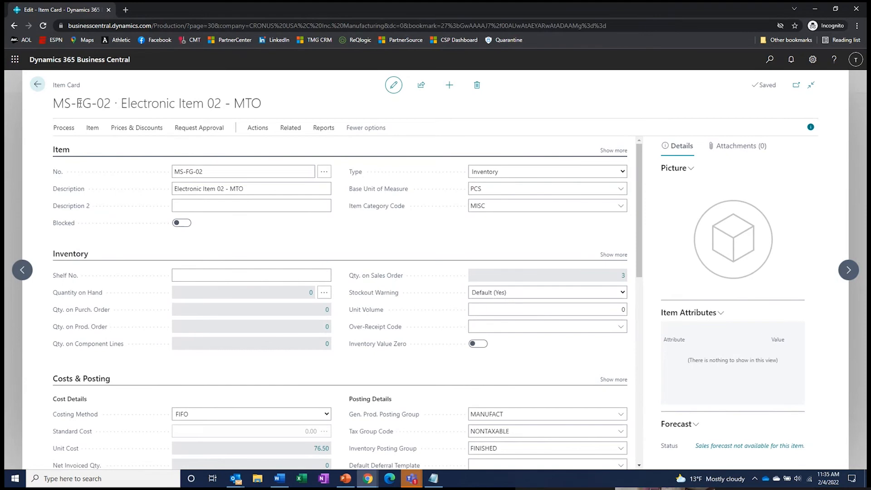
- View the MS-FG-02 BOM structure, then go back to the Items list searched for 'ms'
left_click(292, 129)
left_click(328, 146)
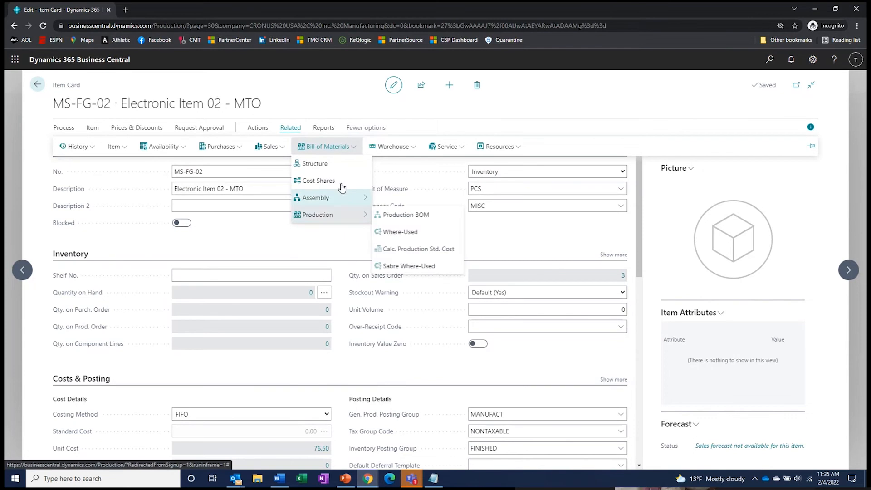
left_click(336, 172)
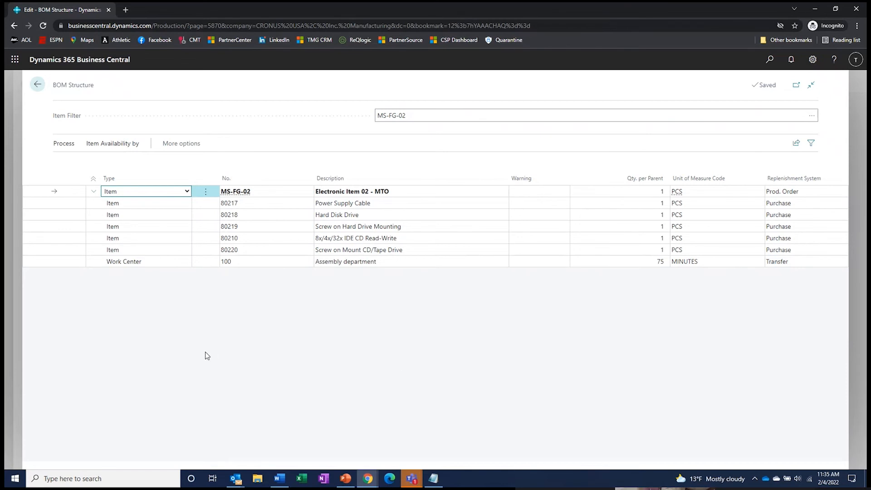
left_click(38, 86)
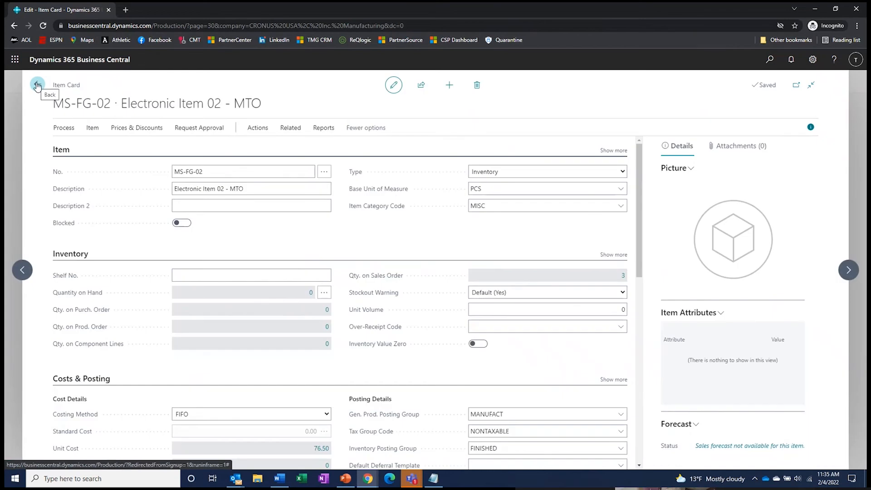
left_click(37, 86)
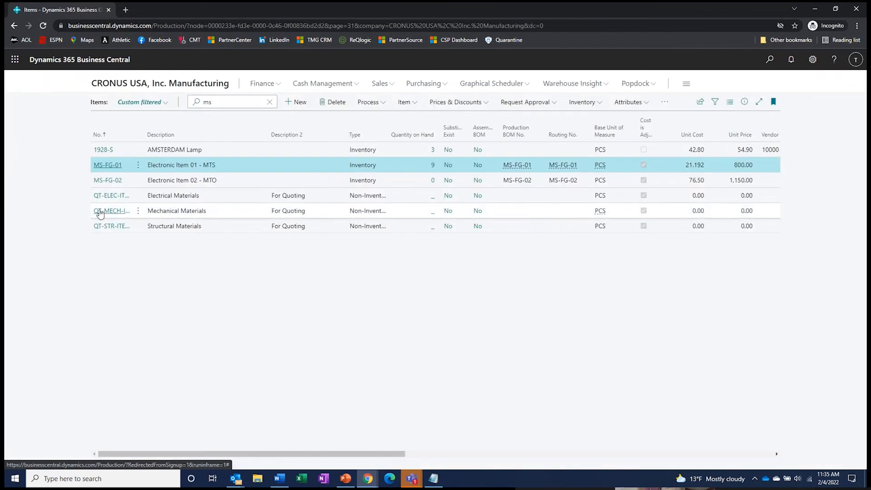
- Search items for '802' and open the 80218 Hard Disk Drive item card
double_click(209, 102)
type("802")
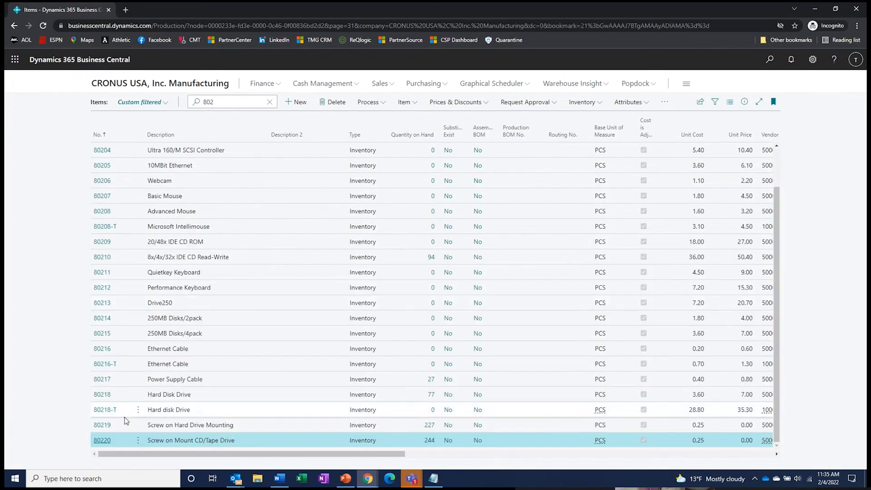
left_click(102, 394)
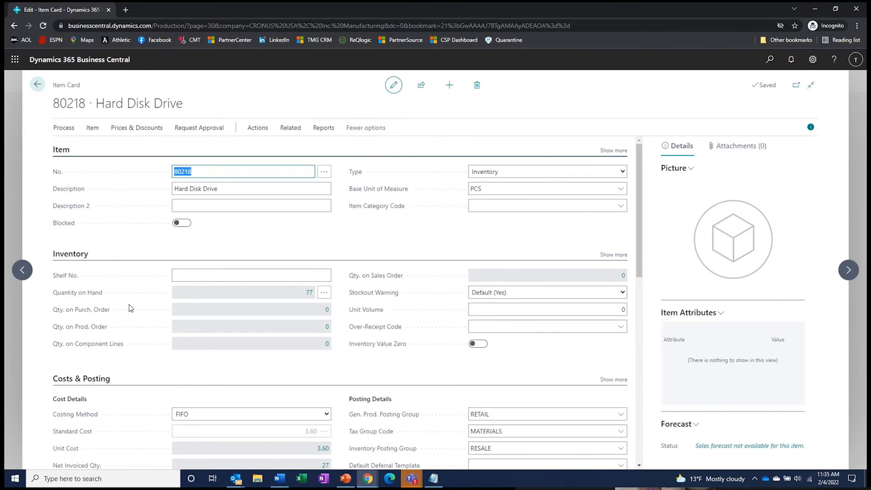
scroll(130, 308, "down", 5)
scroll(131, 308, "down", 4)
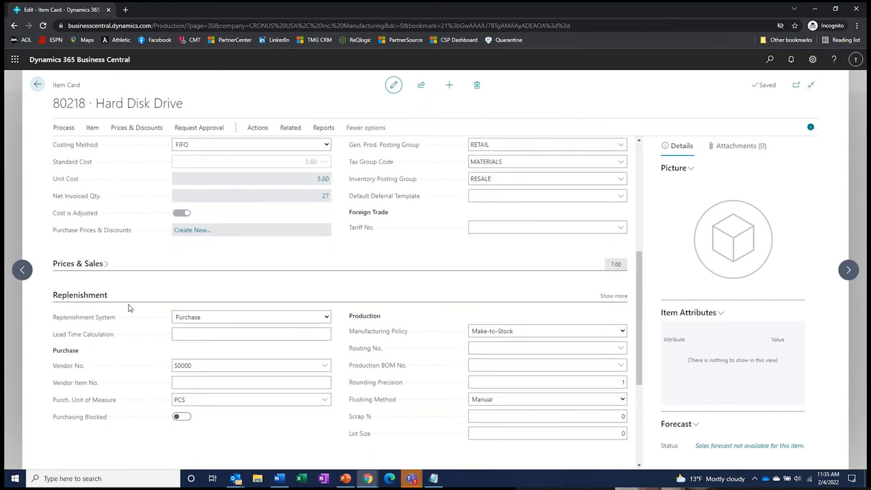
scroll(131, 308, "up", 2)
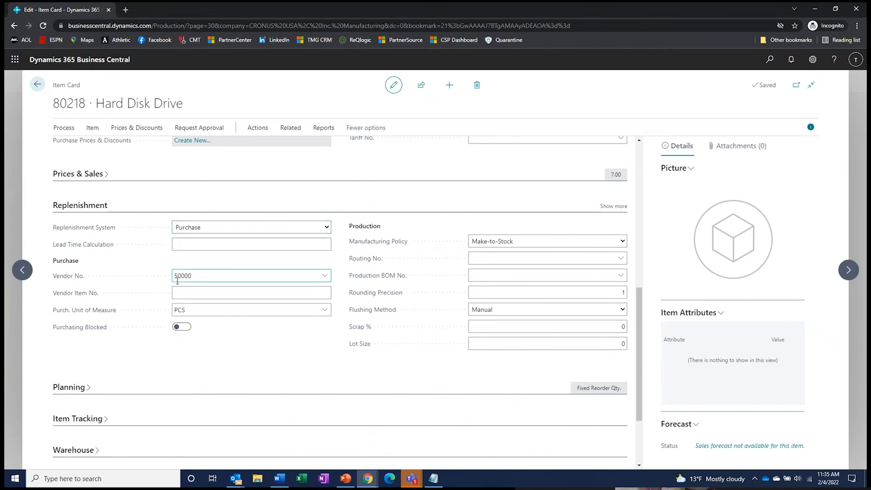
- Review 80218's Vendor Item No. and expand its Planning section
left_click(184, 297)
left_click(77, 389)
scroll(78, 390, "down", 3)
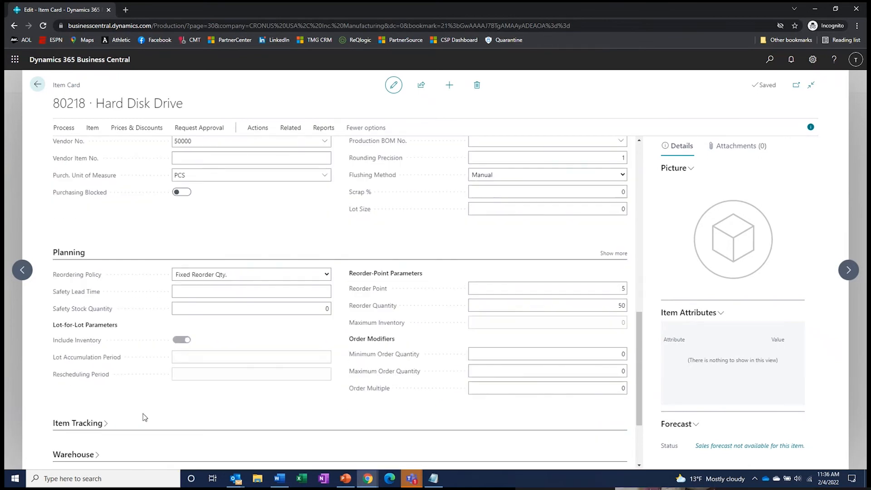
scroll(161, 253, "up", 2)
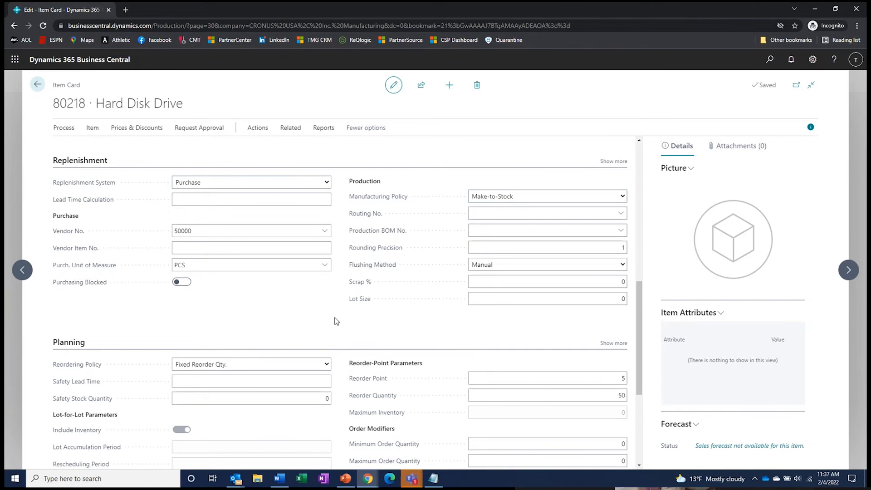
scroll(336, 321, "up", 1)
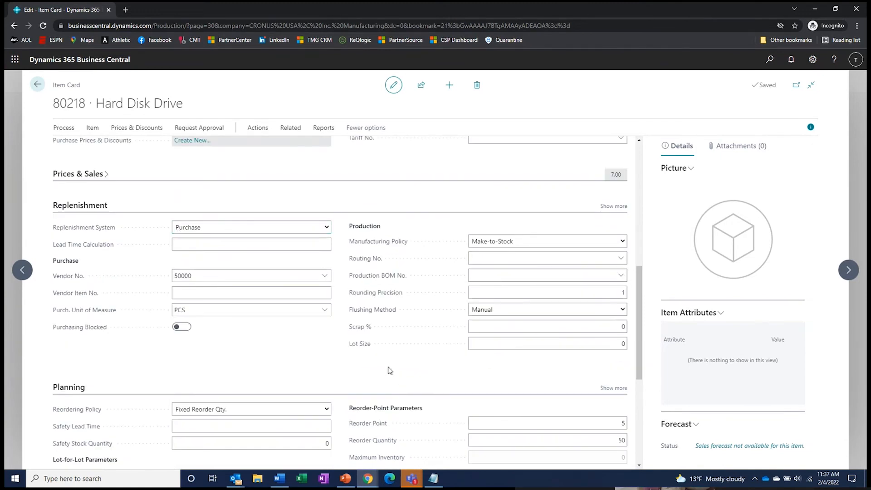
scroll(389, 368, "down", 4)
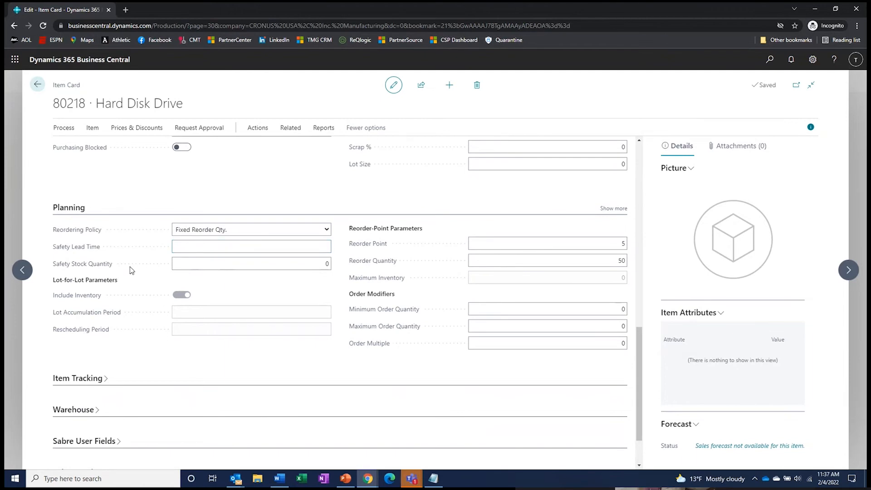
scroll(130, 268, "up", 3)
scroll(126, 232, "down", 1)
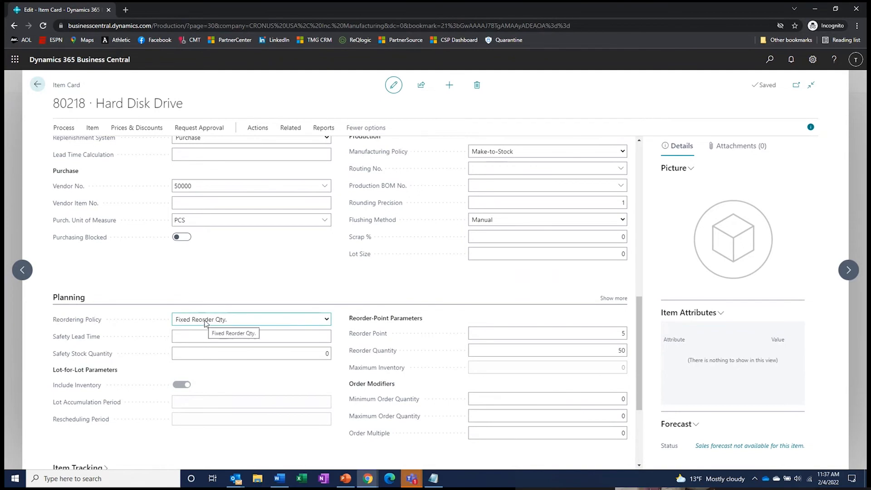
- Inspect the Reorder Point of 5 and the Reorder Quantity, then return to the Items list
left_click(621, 333)
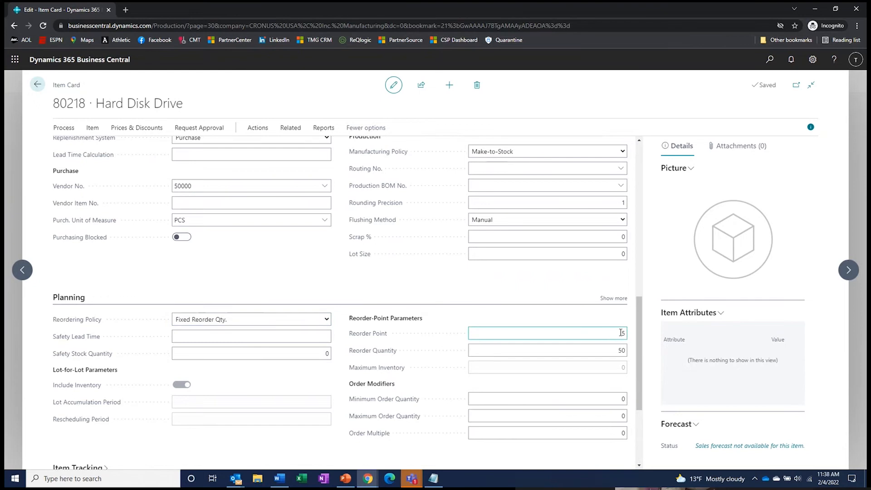
left_click(618, 351)
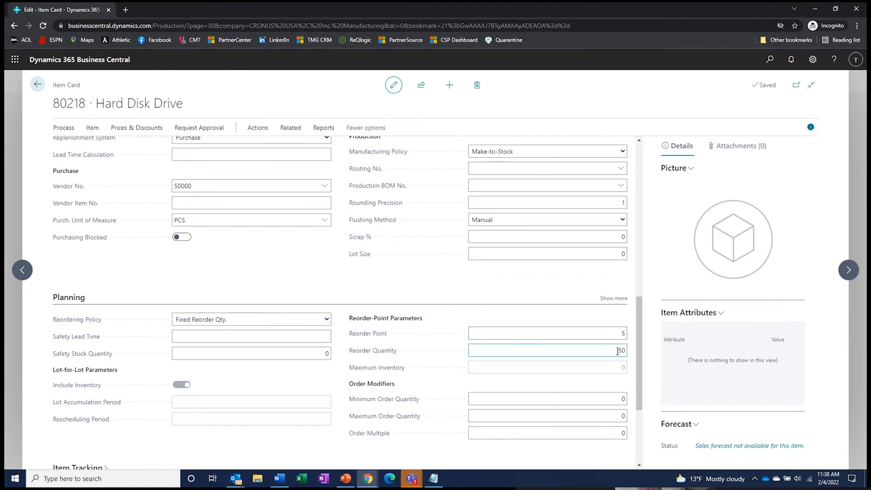
left_click(411, 290)
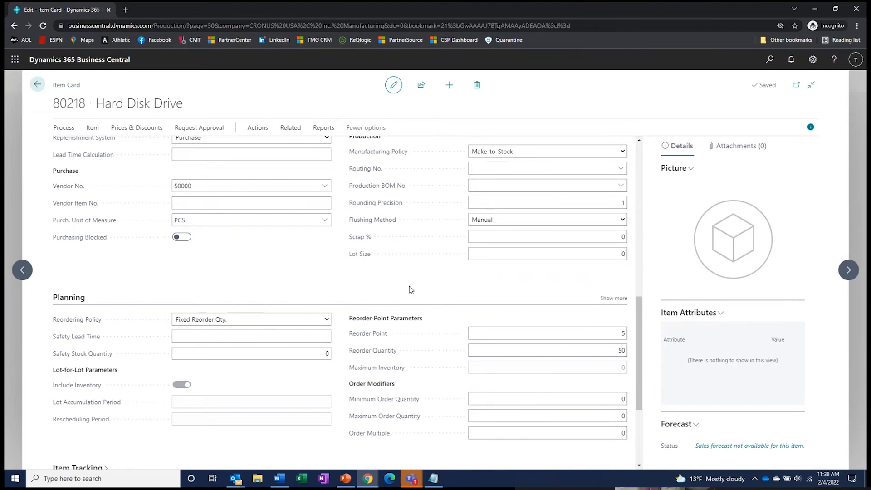
left_click(619, 353)
left_click(36, 87)
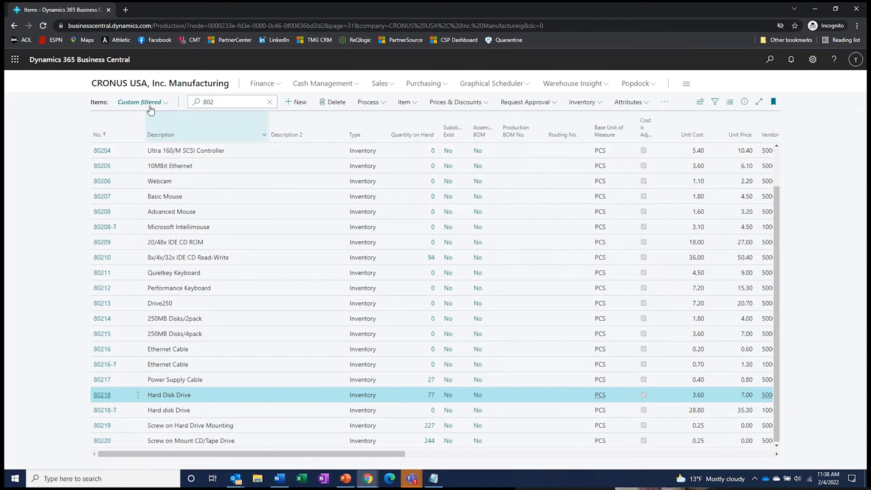
- Start a new sales order for customer Green Sights & Sounds from the Role Center
left_click(142, 83)
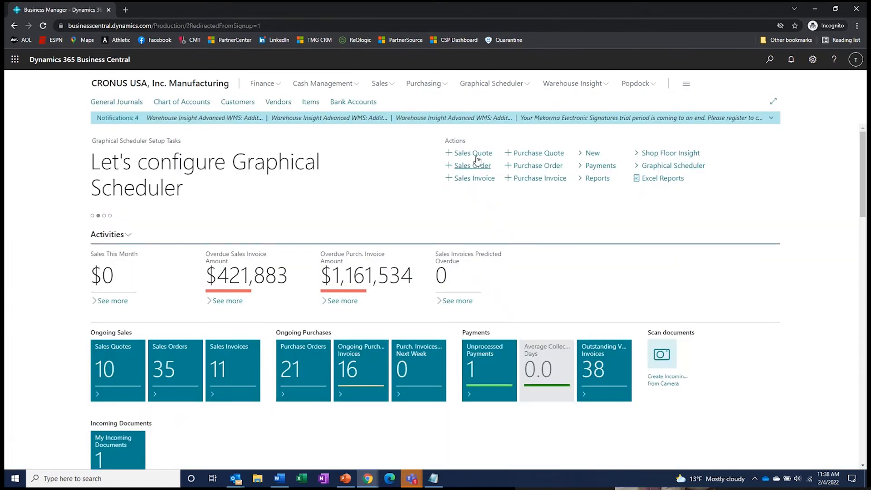
left_click(475, 168)
type("3")
key("Tab")
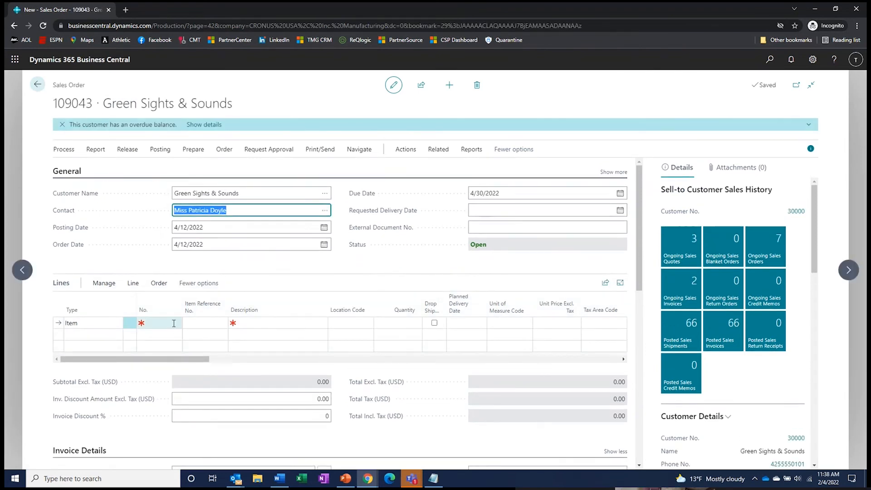
- Add an order line for 10 MS-FG-01 at location MAIN
left_click(173, 324)
type("ms")
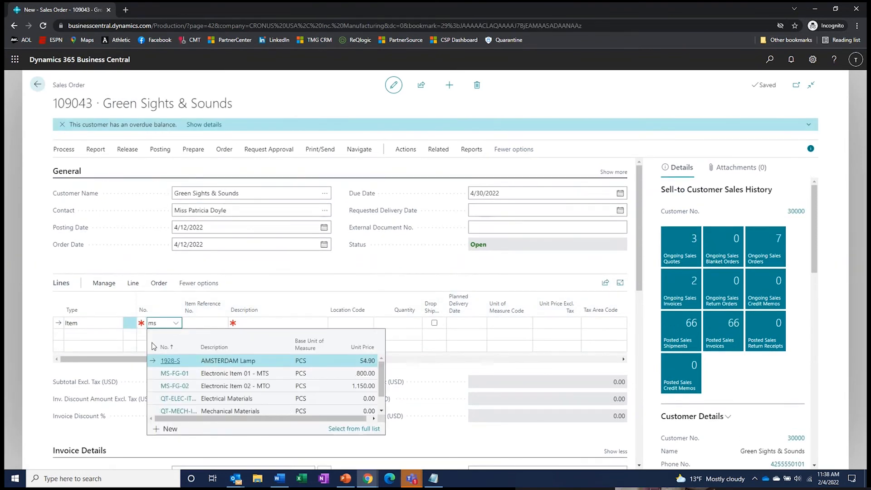
type("-f")
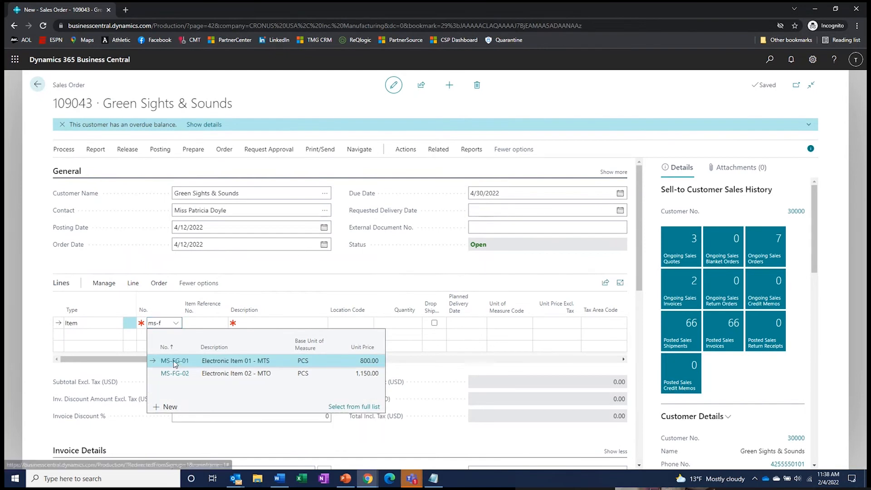
left_click(174, 361)
left_click(347, 323)
type("main")
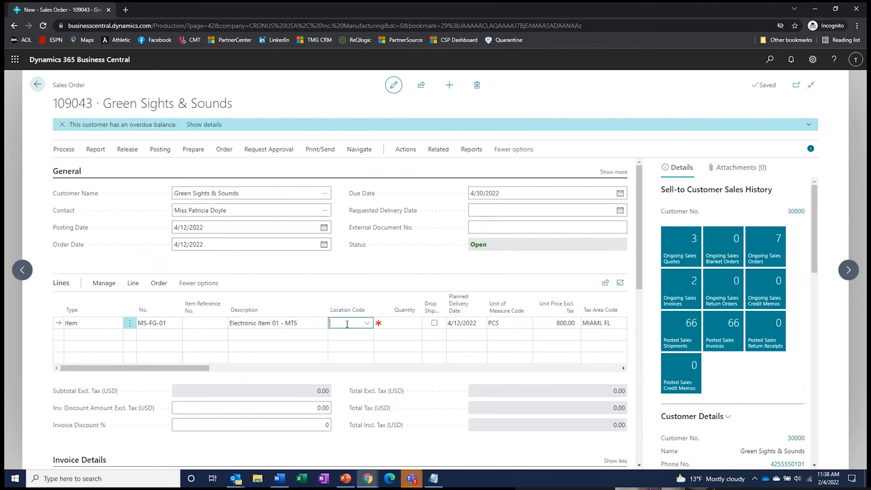
key("Tab")
type("10")
key("Tab")
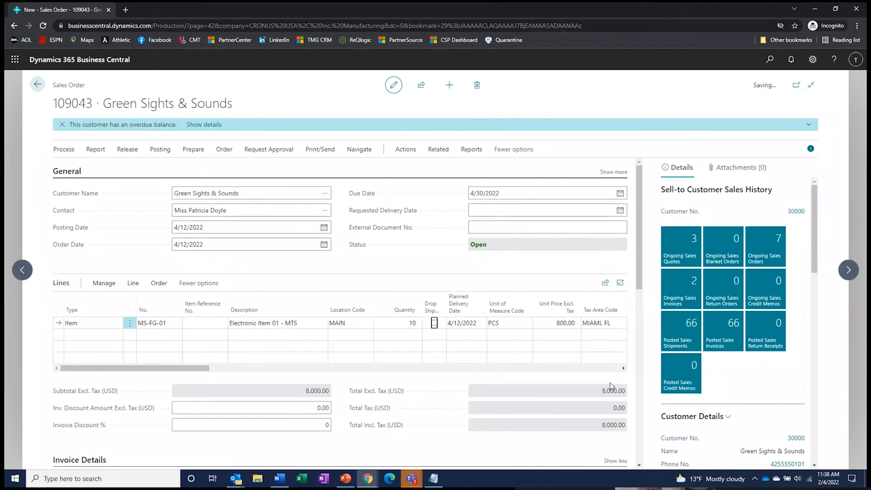
scroll(720, 378, "down", 10)
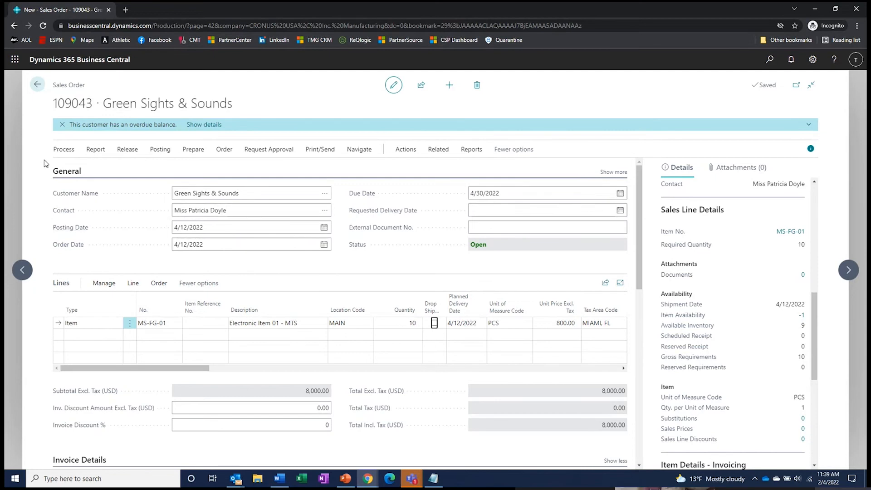
- Release sales order 109043 and start another new sales order
left_click(121, 154)
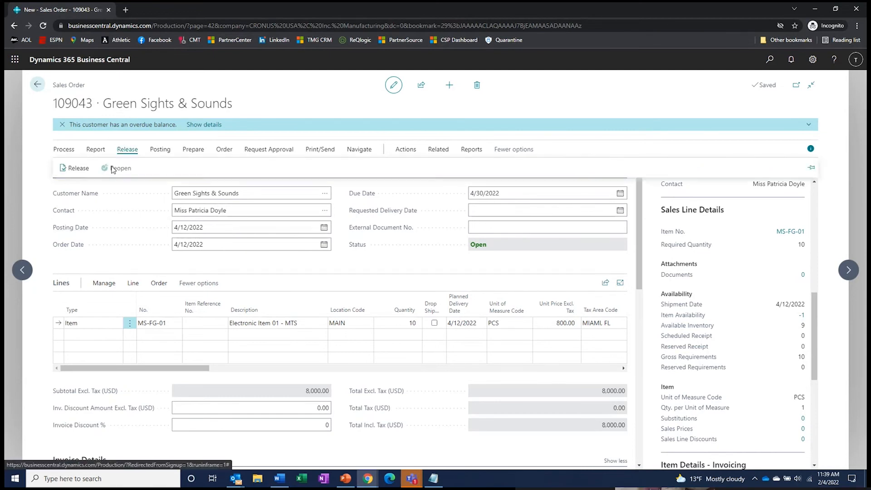
left_click(80, 170)
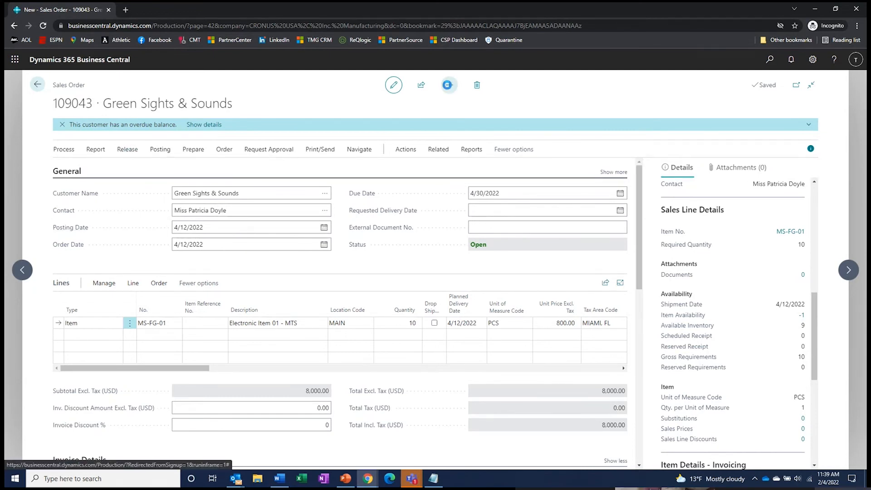
left_click(450, 85)
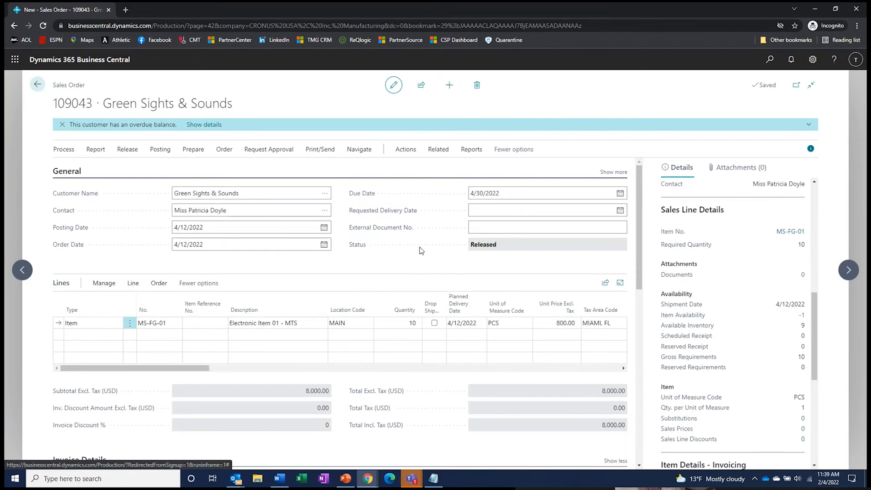
left_click(448, 86)
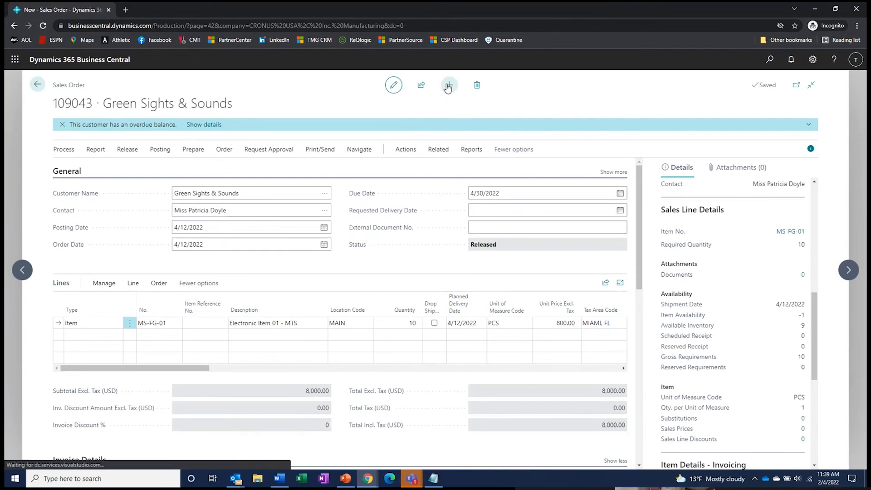
- Fill the order for customer 30000 with 7 MS-FG-02 at location MAIN
type("30000")
key("Tab")
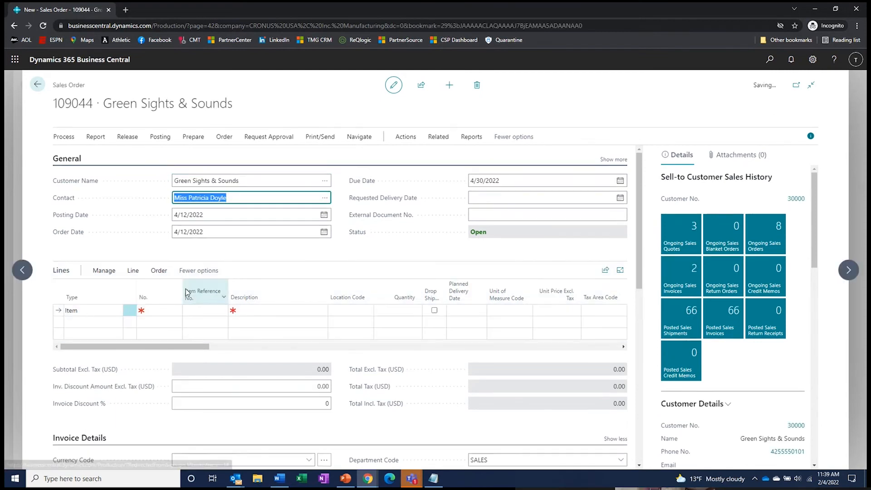
left_click(163, 320)
type("ms")
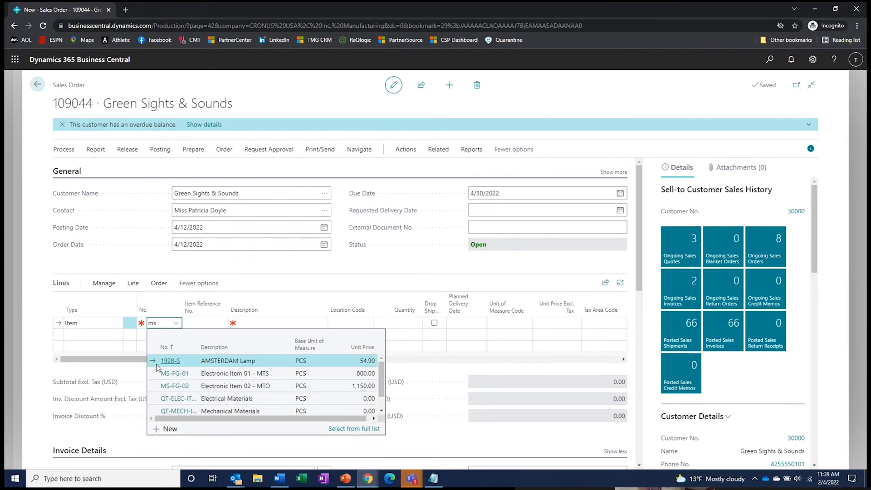
left_click(177, 385)
key("Tab")
key("Tab")
key("Tab")
type("main")
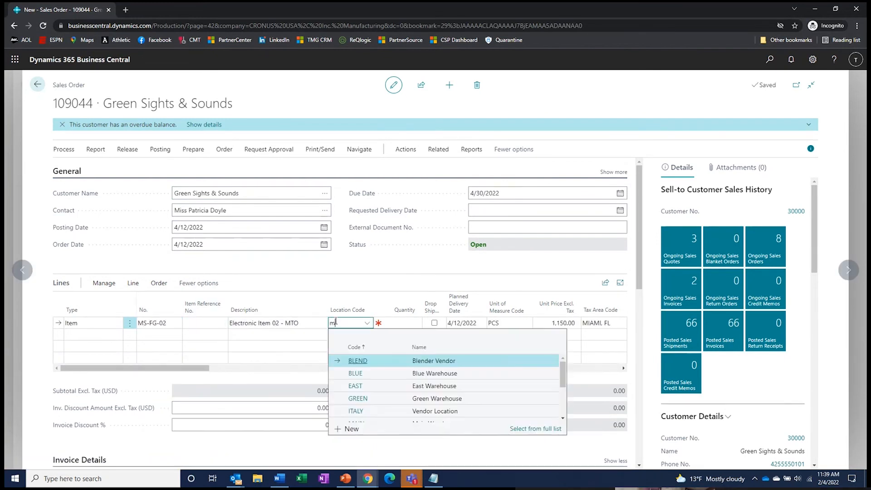
key("Tab")
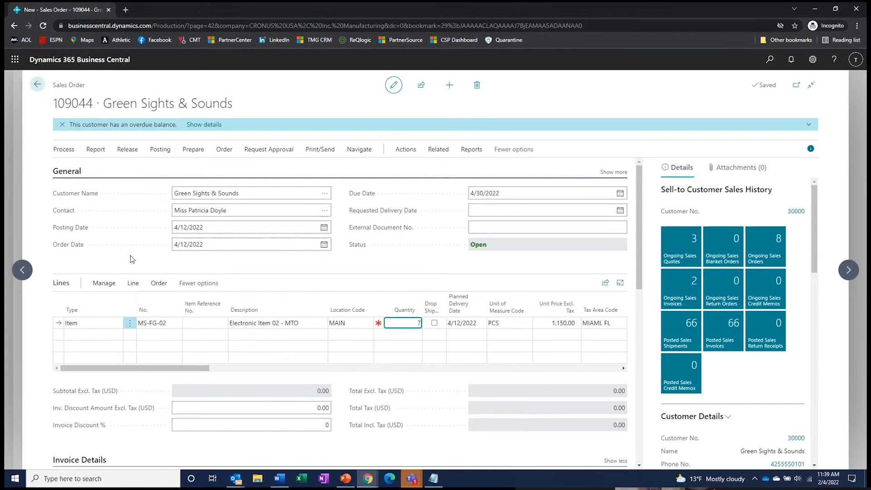
key("Tab")
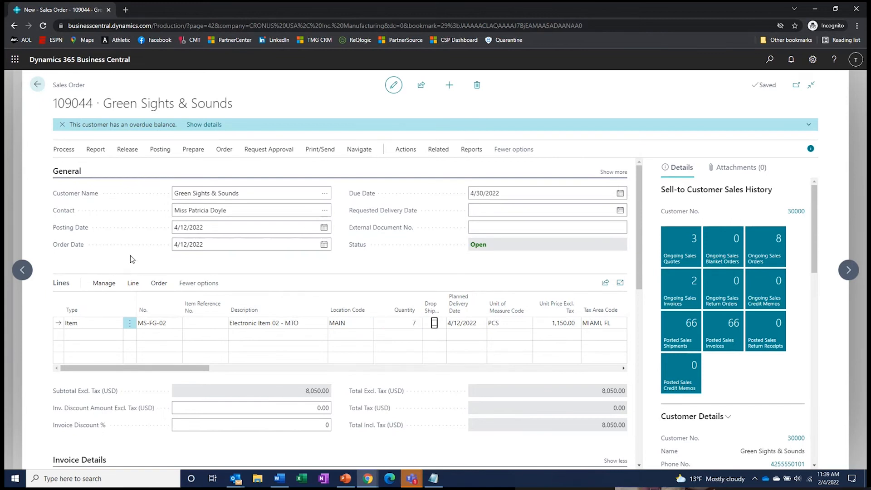
- Set requested delivery date 4/30/2022 on the lines, release order 109044, and return to 109043
left_click(488, 209)
type("04")
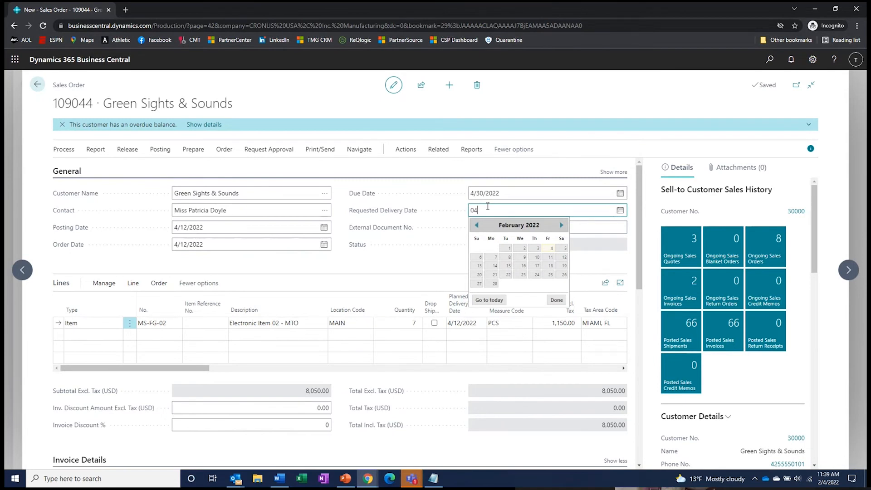
type("3022")
key("Tab")
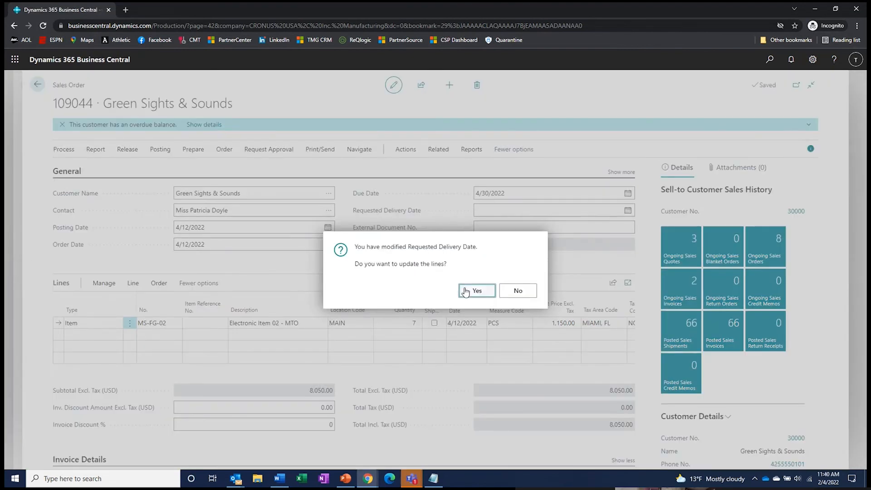
left_click(468, 290)
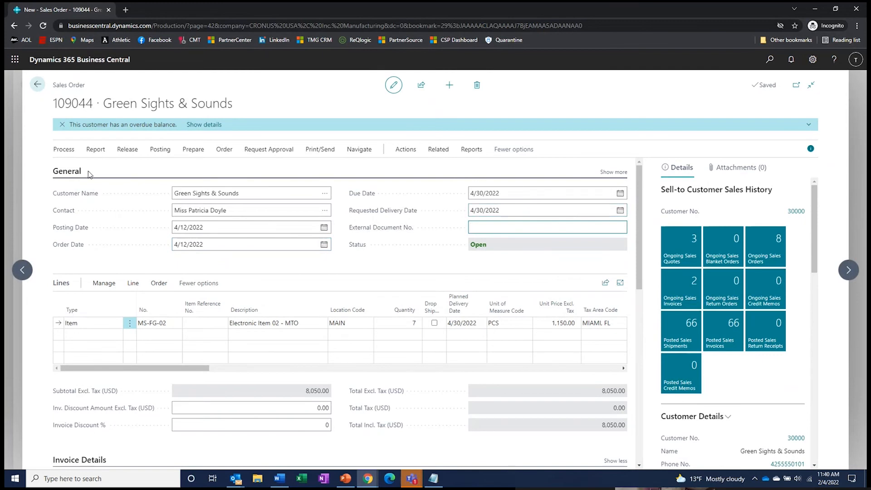
left_click(128, 149)
left_click(72, 168)
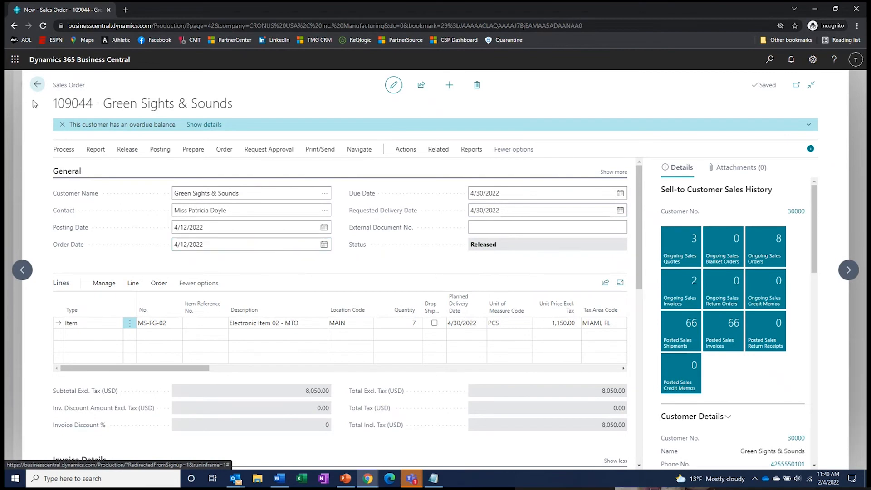
left_click(34, 86)
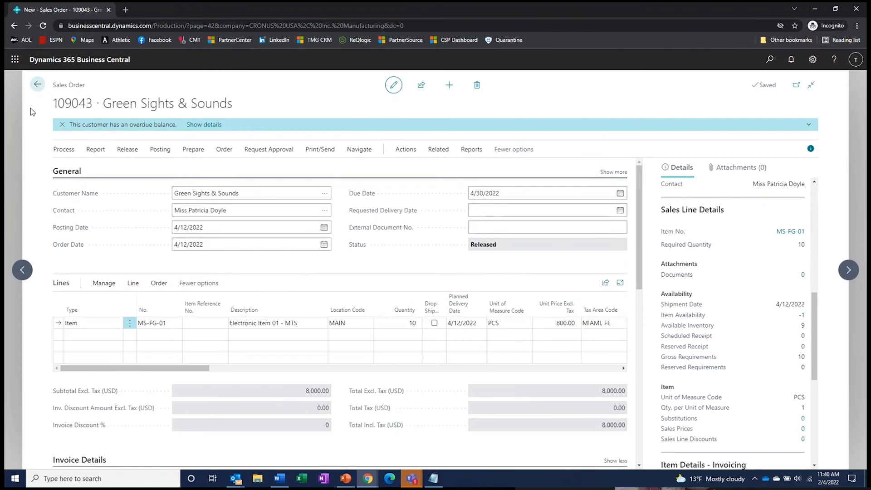
- Return home from order 109043 and open the Demand Forecasts list
left_click(38, 86)
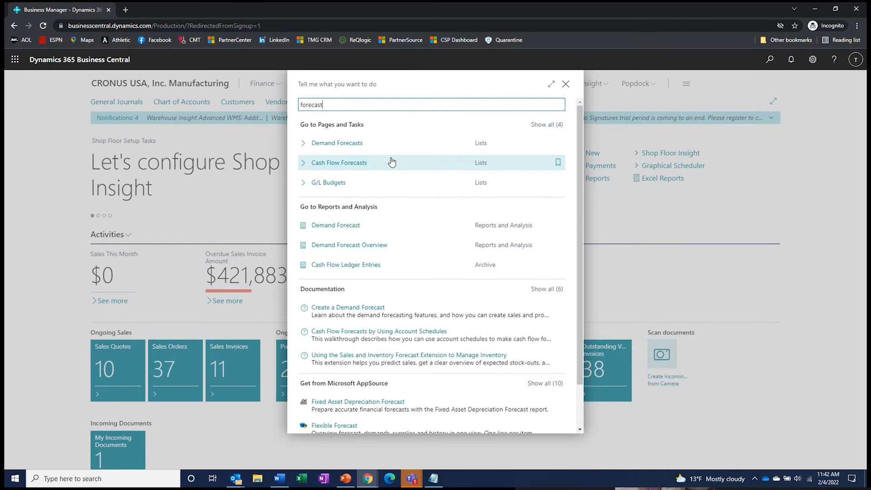
left_click(332, 146)
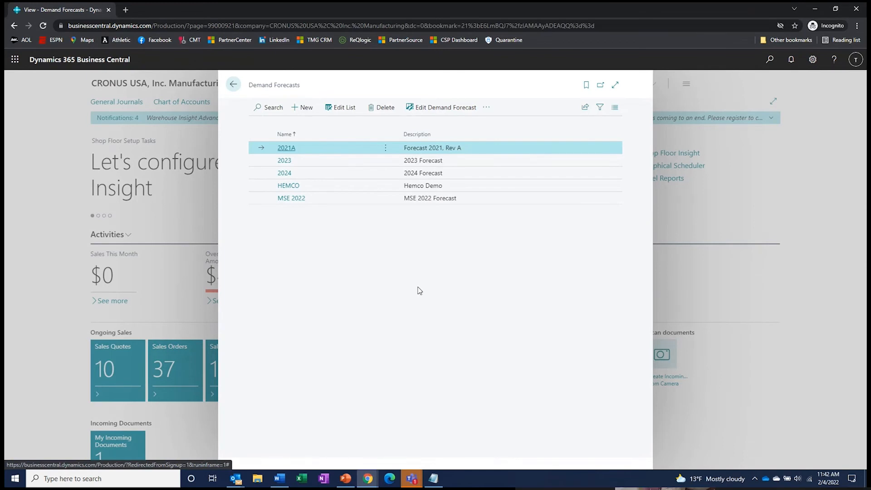
- Open the MSE 2022 demand forecast and expand it to full width
left_click(292, 200)
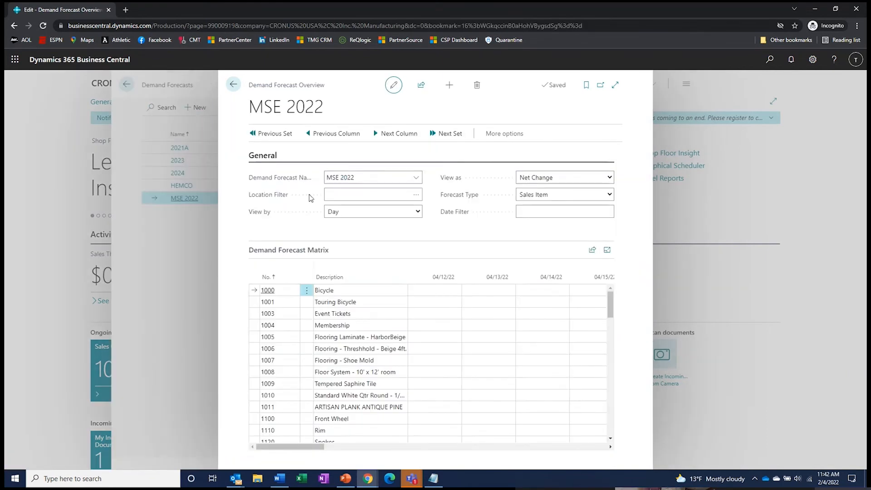
key("ctrl+shift+F12")
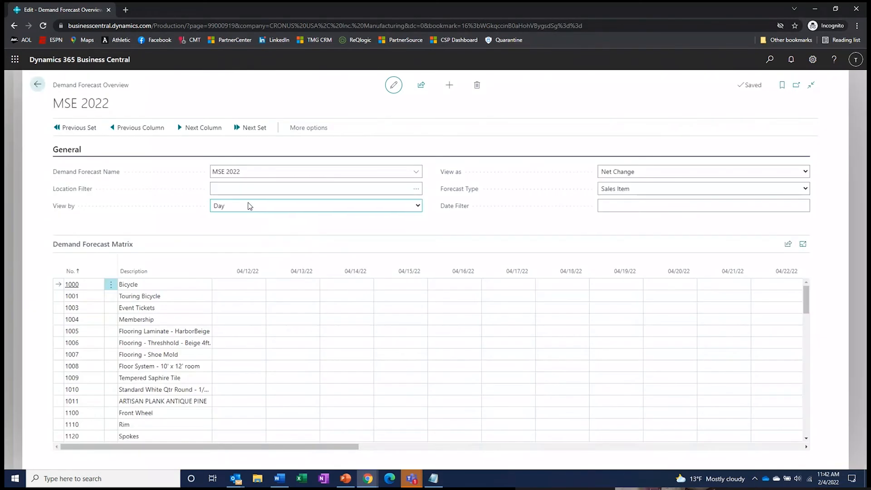
left_click(241, 205)
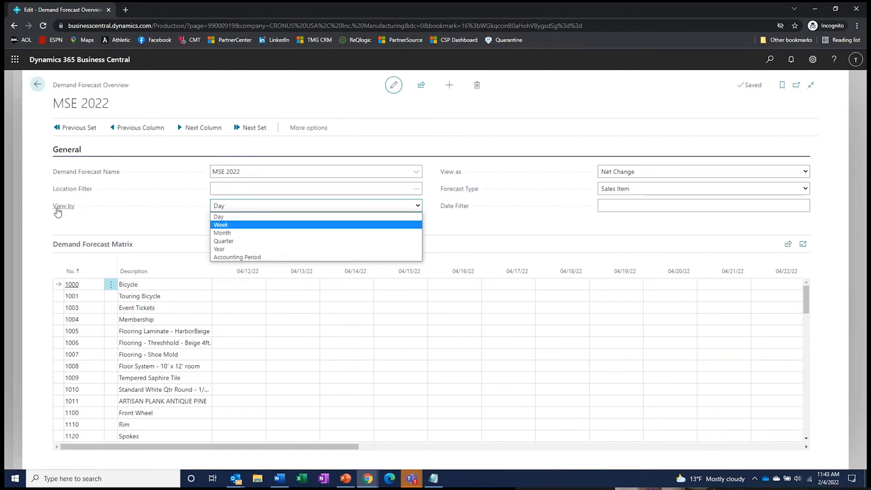
left_click(38, 225)
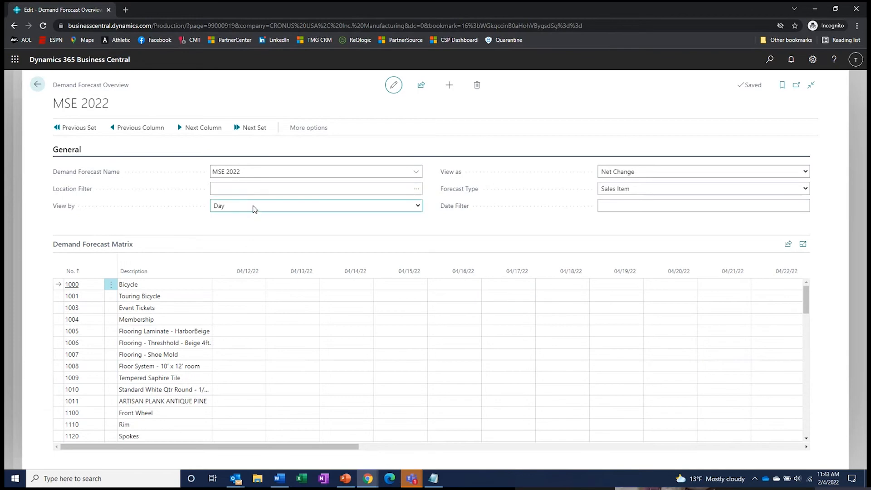
- Set the matrix View by to Month and bring MS-FG-01's monthly quantities of 12 and 20 into view
key("m")
scroll(255, 317, "down", 10)
scroll(255, 317, "down", 15)
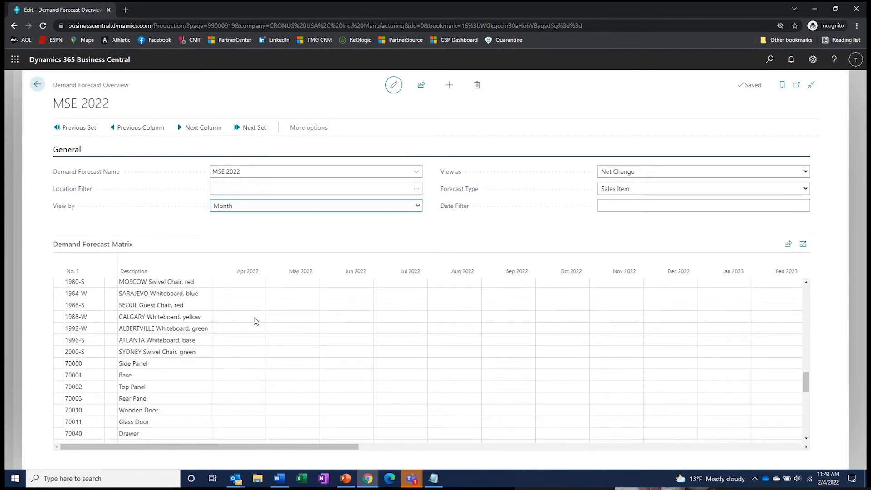
scroll(260, 323, "down", 4)
scroll(260, 322, "down", 15)
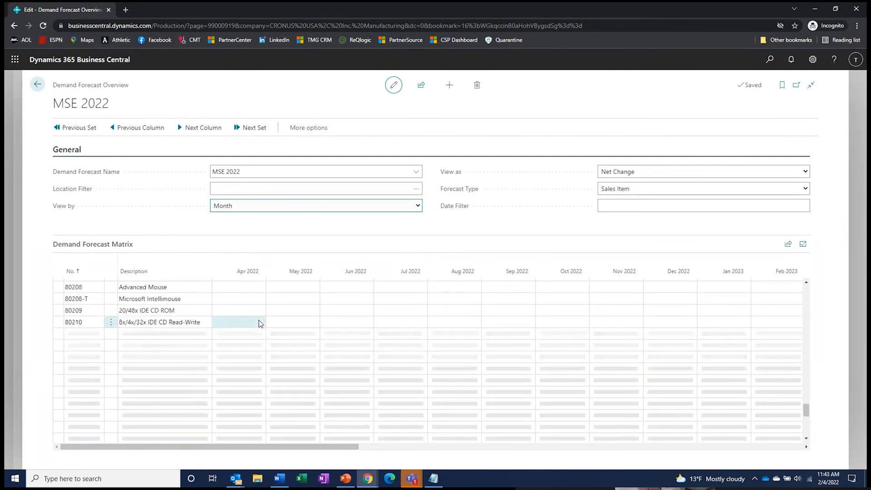
scroll(230, 349, "down", 6)
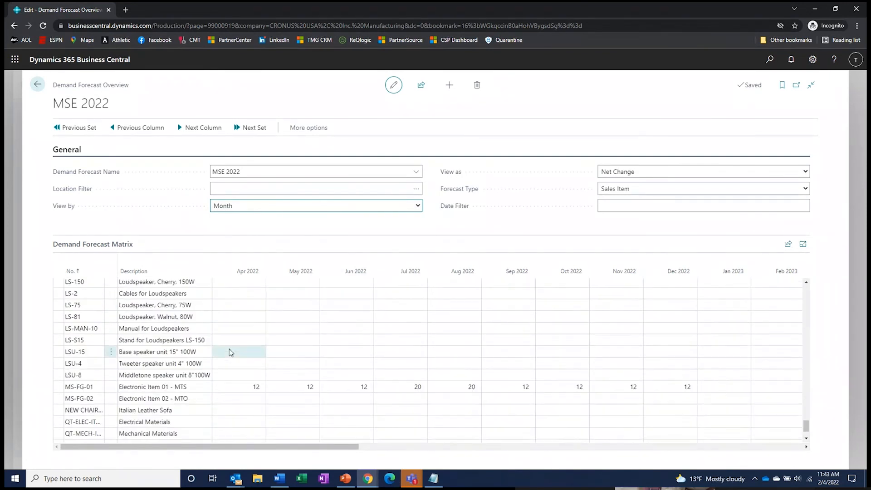
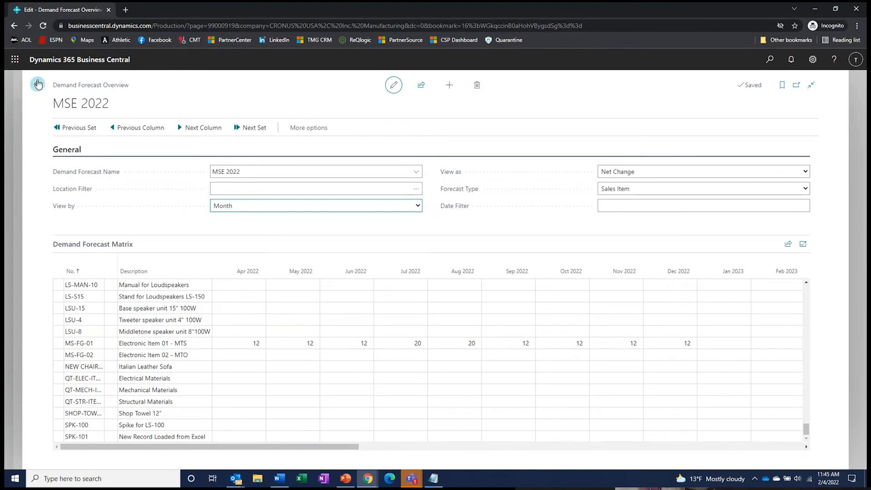
- Close the MSE 2022 demand forecast and bring up the CUSTOMERS configuration package card
left_click(37, 221)
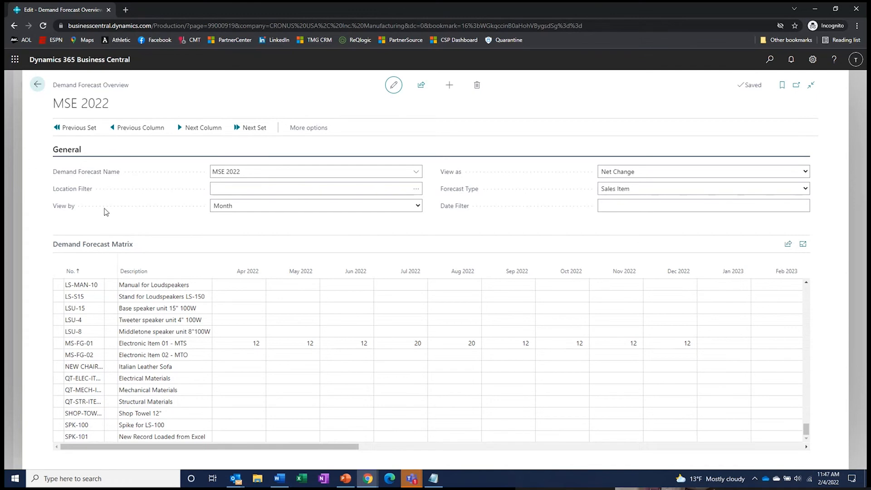
left_click(38, 85)
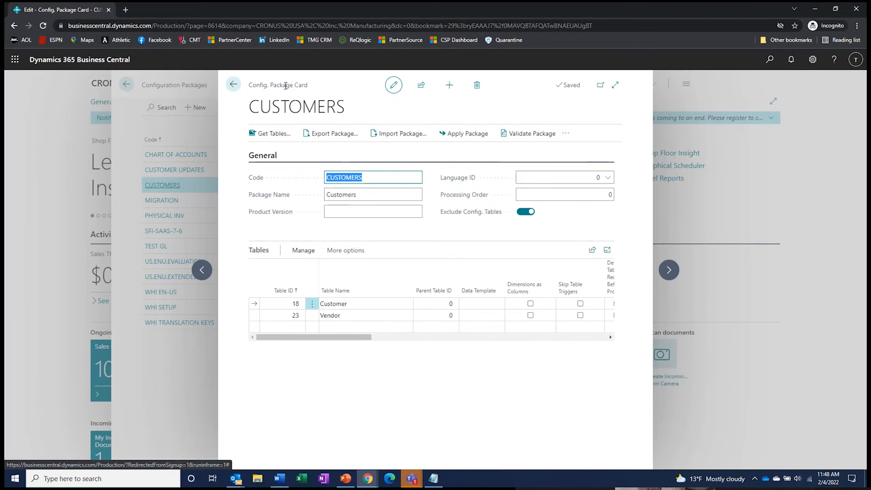
- Back out twice to the role centre and search pages for 'plan work'
left_click(234, 85)
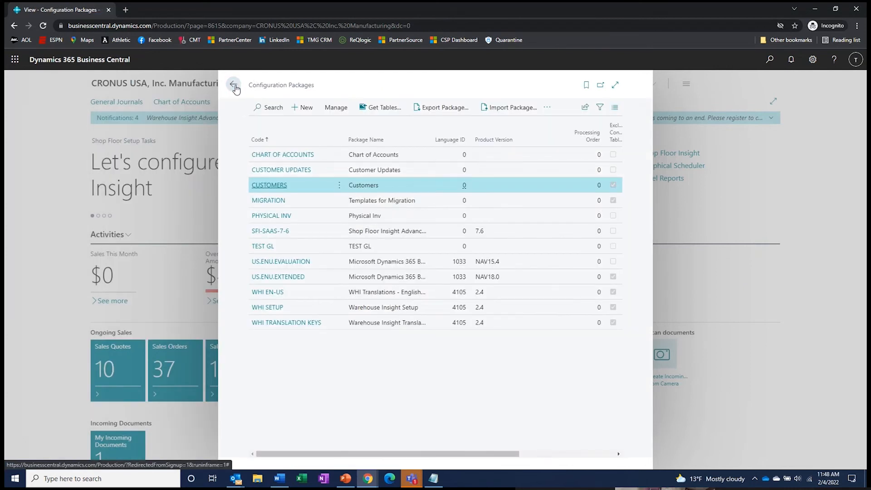
left_click(234, 85)
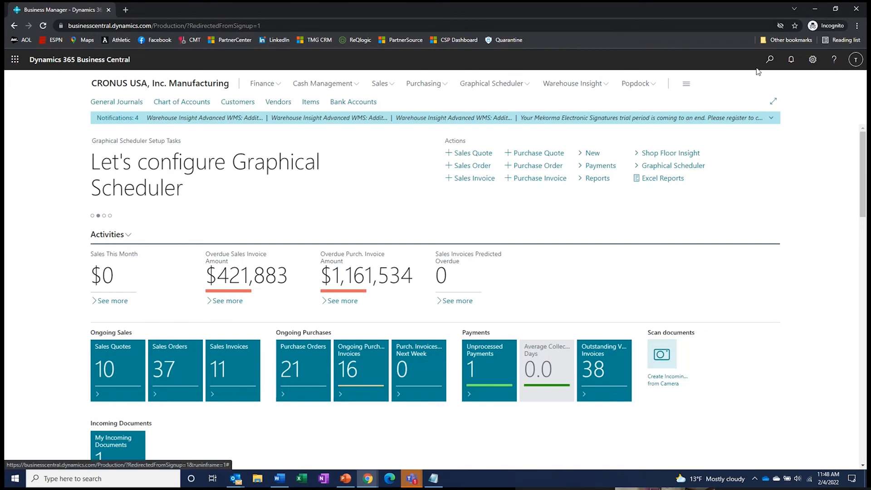
left_click(770, 59)
type("plan work")
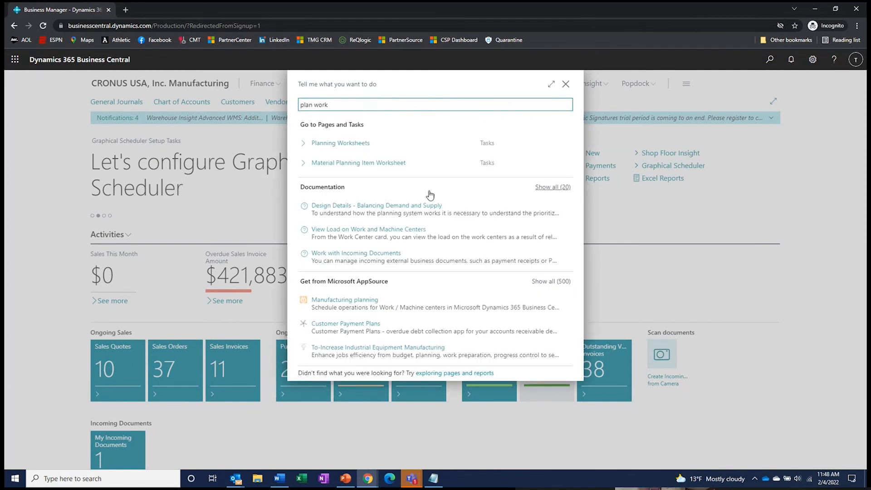
- Open Planning Worksheets and delete all eight MS-FG-01 planning lines
left_click(343, 143)
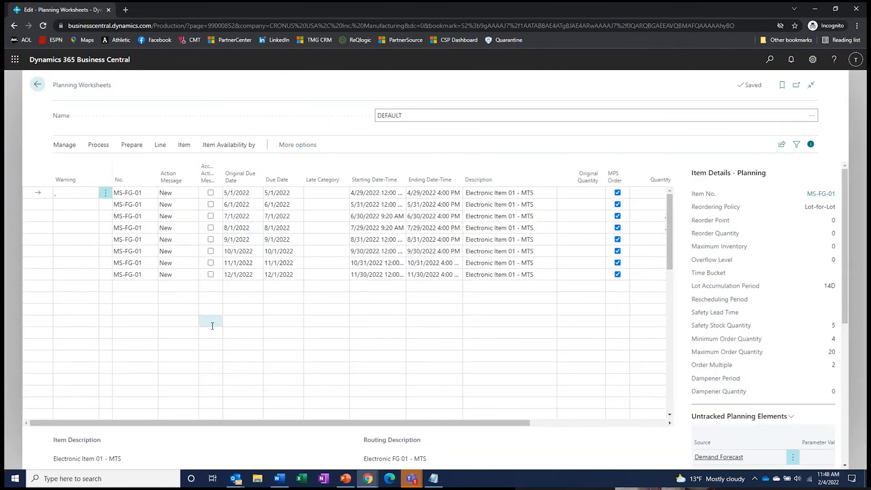
key("ctrl+a")
left_click(65, 146)
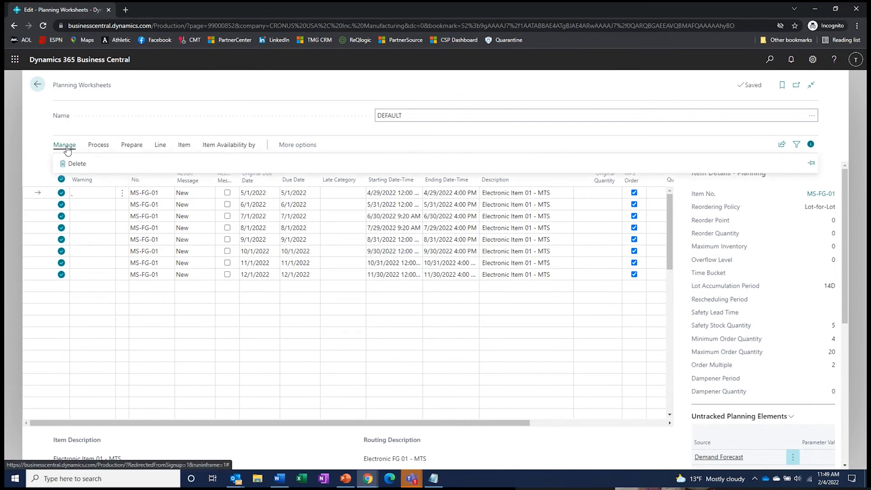
left_click(76, 164)
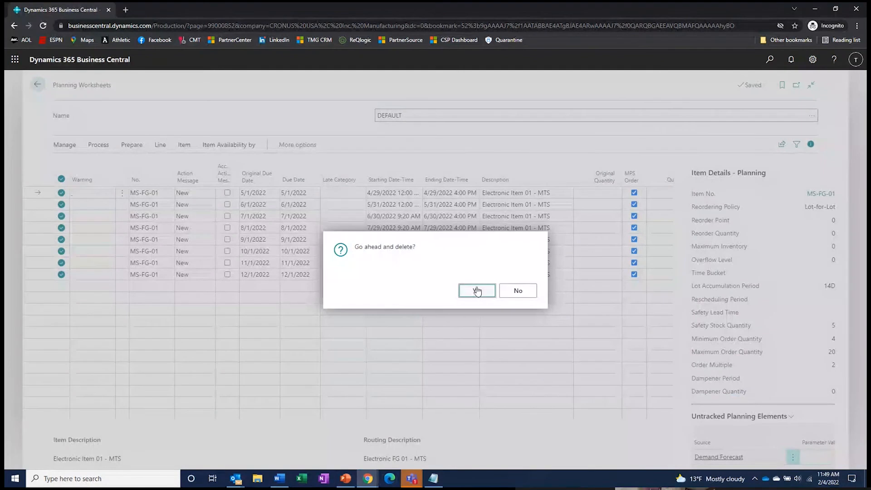
left_click(477, 290)
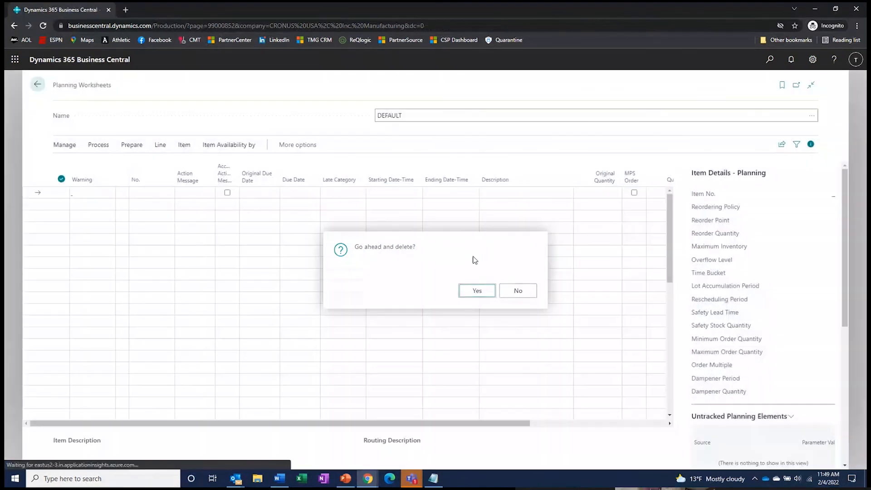
left_click(396, 115)
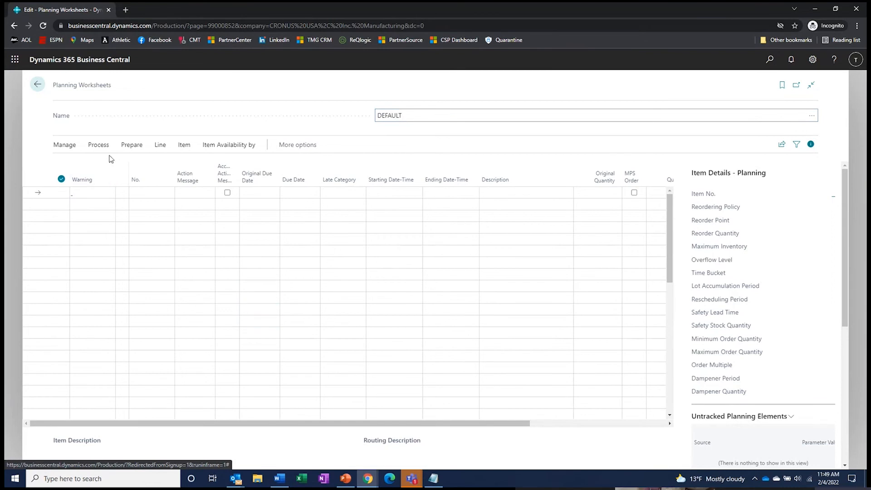
- Calculate a regenerative plan using forecast MSE 2022, excluding forecasts before 5/1/2022
left_click(128, 146)
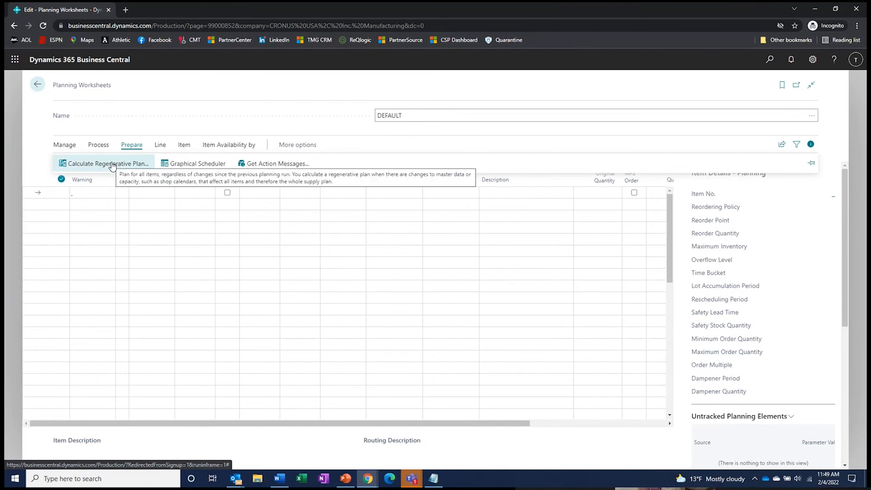
left_click(112, 165)
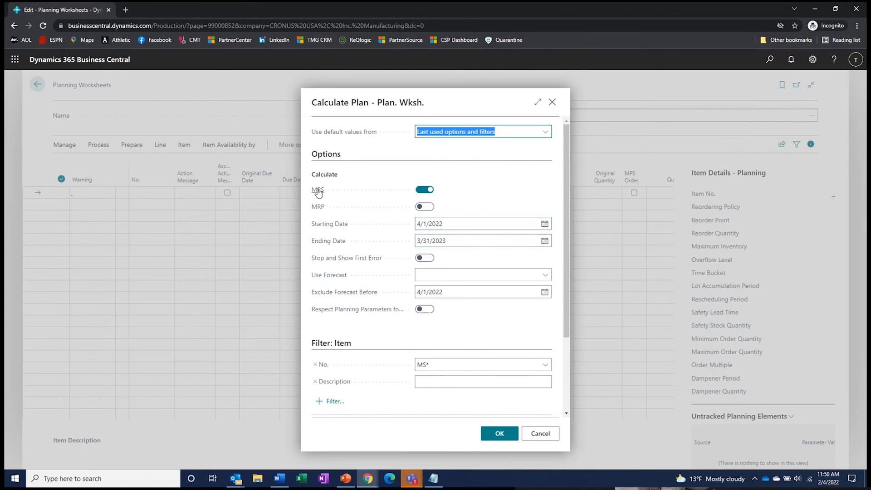
mouse_move(317, 193)
left_click(545, 276)
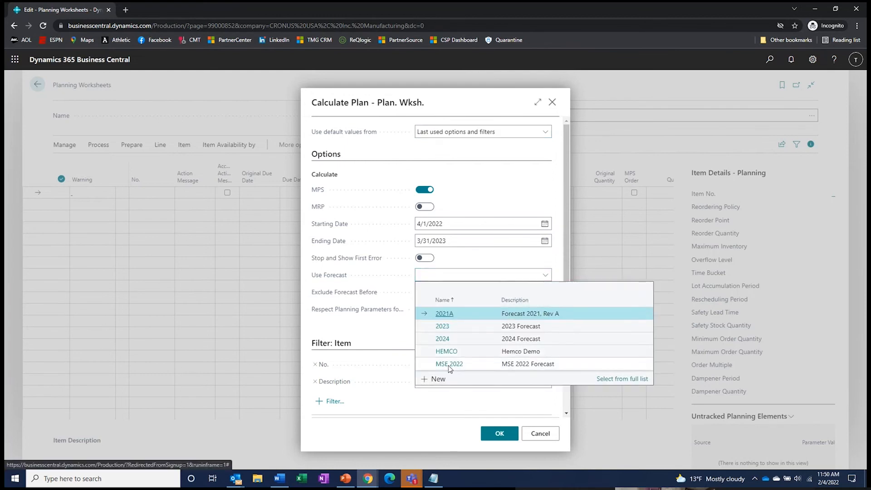
left_click(448, 364)
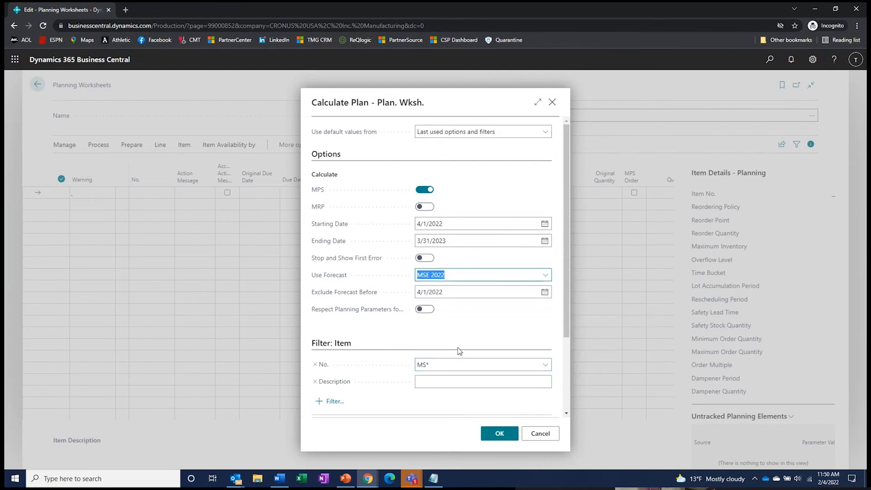
left_click(450, 291)
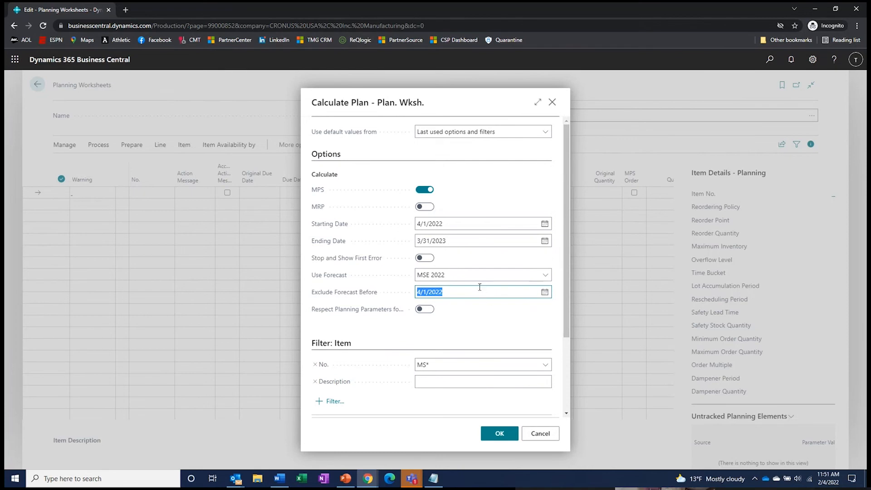
type("050122")
key("Tab")
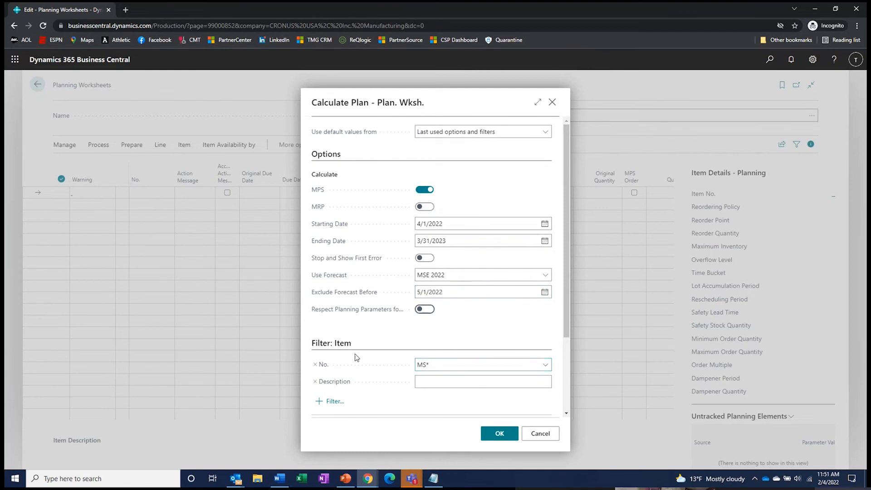
left_click(431, 366)
left_click(507, 435)
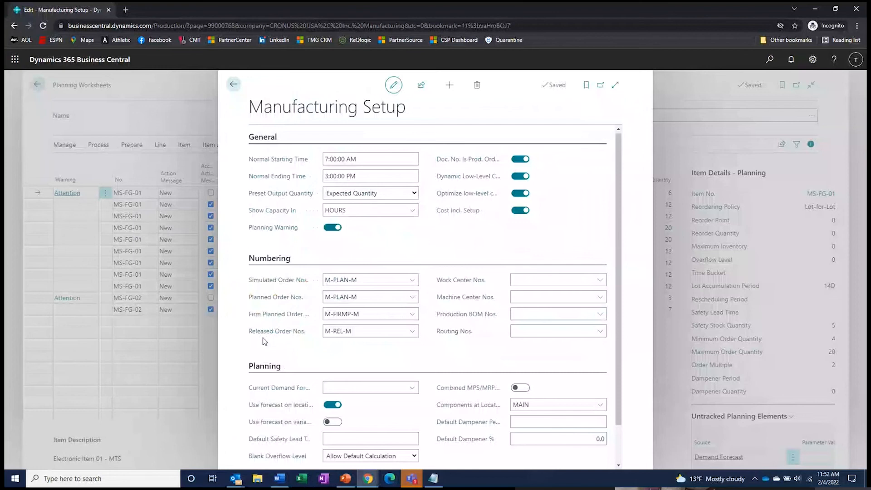
- Scroll Manufacturing Setup to the Planning section and read the Combined MPS/MRP help
scroll(291, 386, "down", 1)
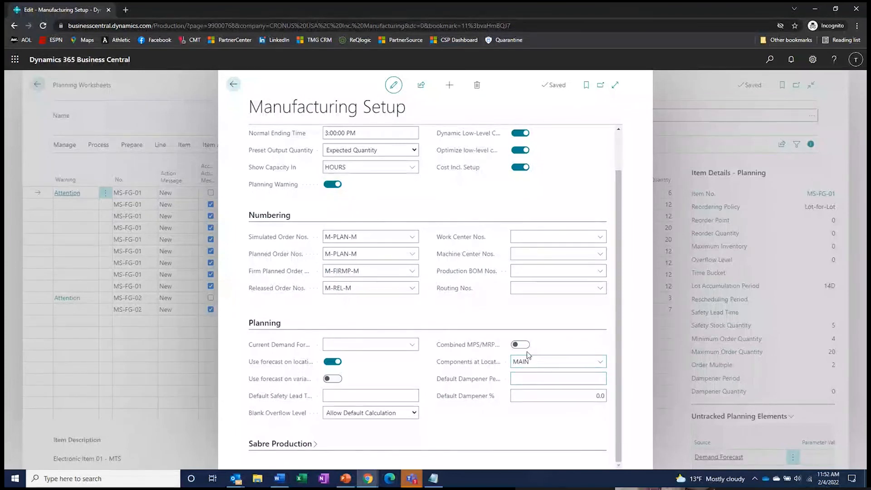
mouse_move(460, 348)
- Close Manufacturing Setup and open the first MS-FG-01 line's Attention warning details
left_click(234, 84)
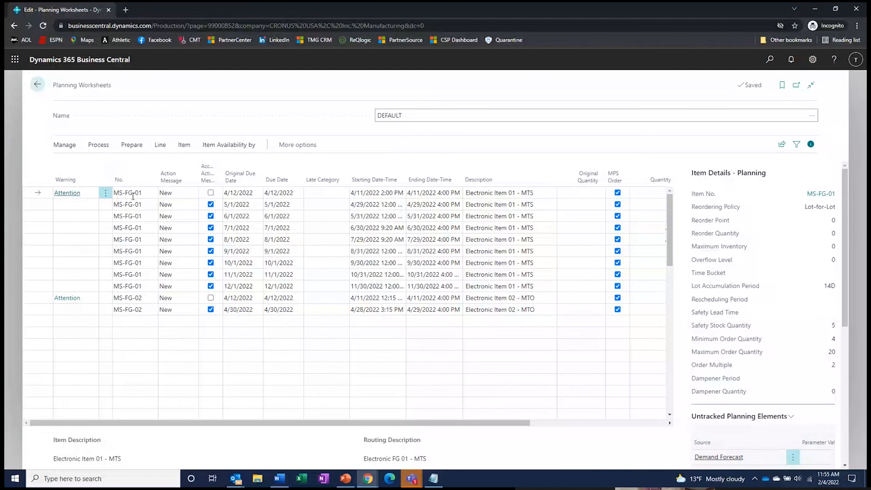
left_click(68, 194)
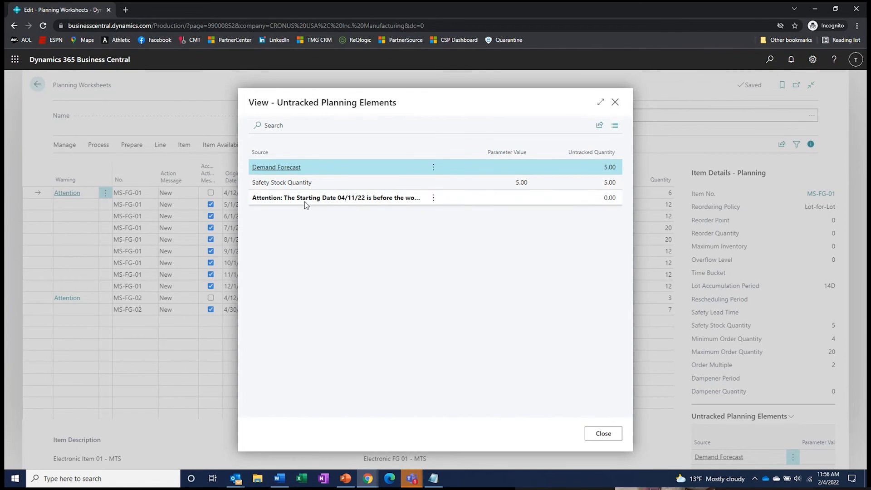
left_click(601, 434)
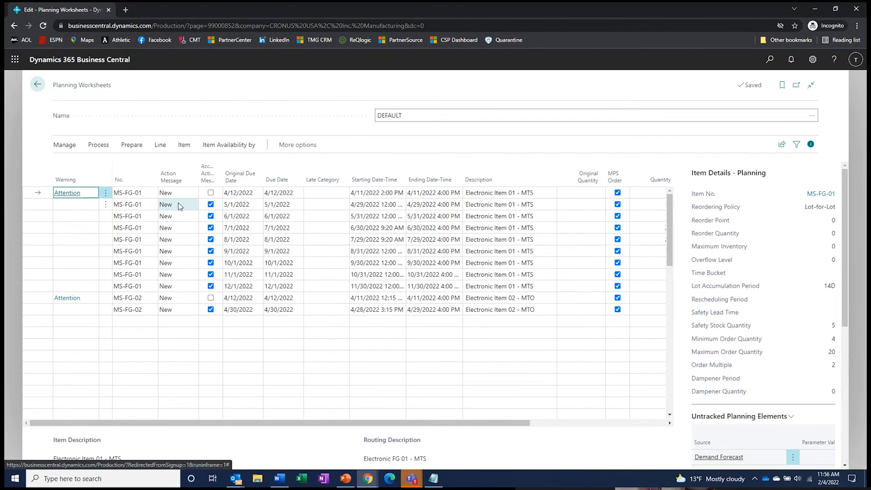
mouse_move(85, 182)
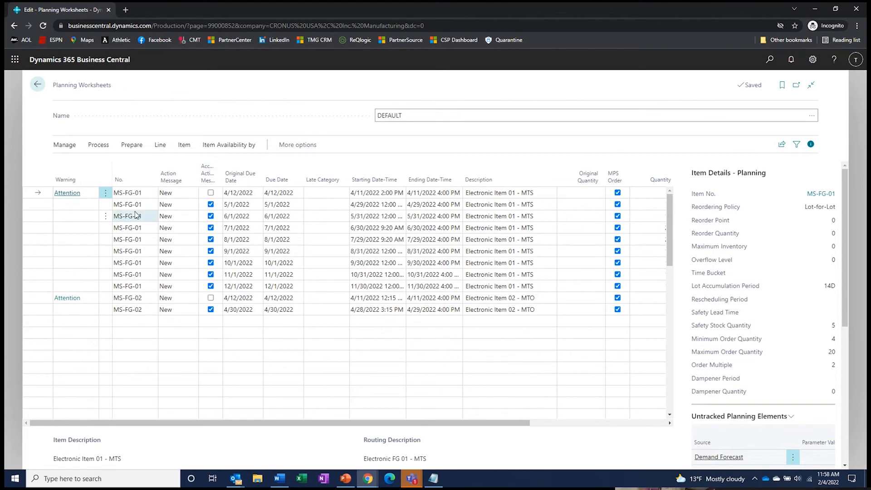
left_click(39, 202)
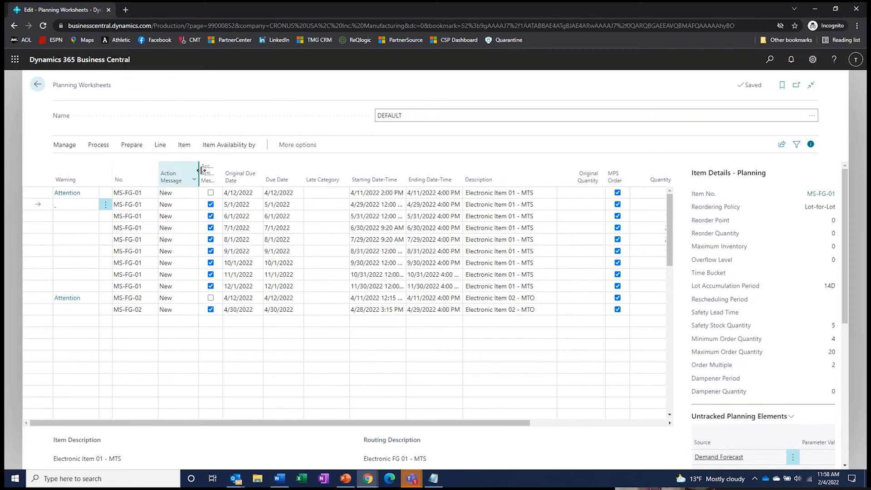
- Show Item Availability by Event for MS-FG-01 from the planning worksheet
left_click(220, 150)
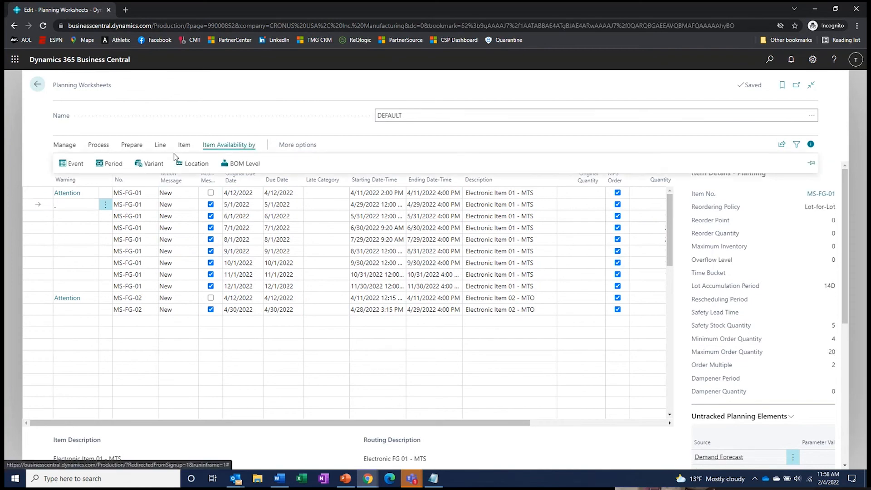
left_click(73, 165)
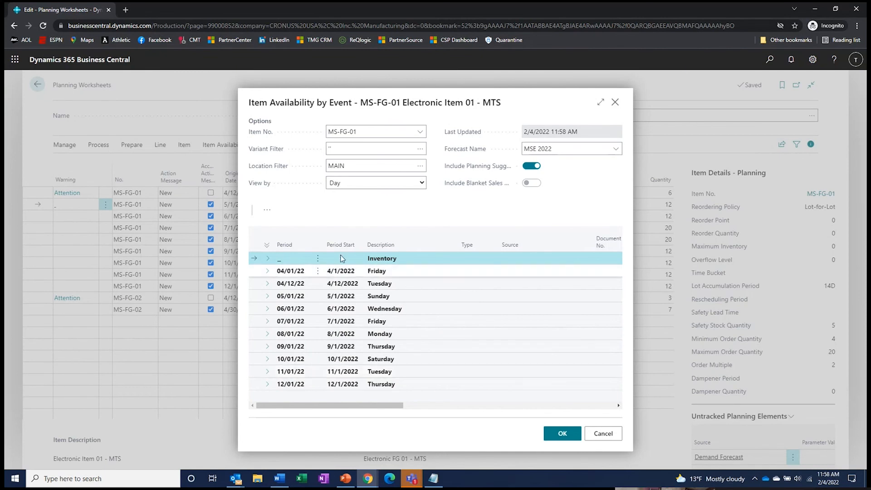
- View MS-FG-01 availability by week, expand Weeks 13 and 15, then close the view
left_click(354, 184)
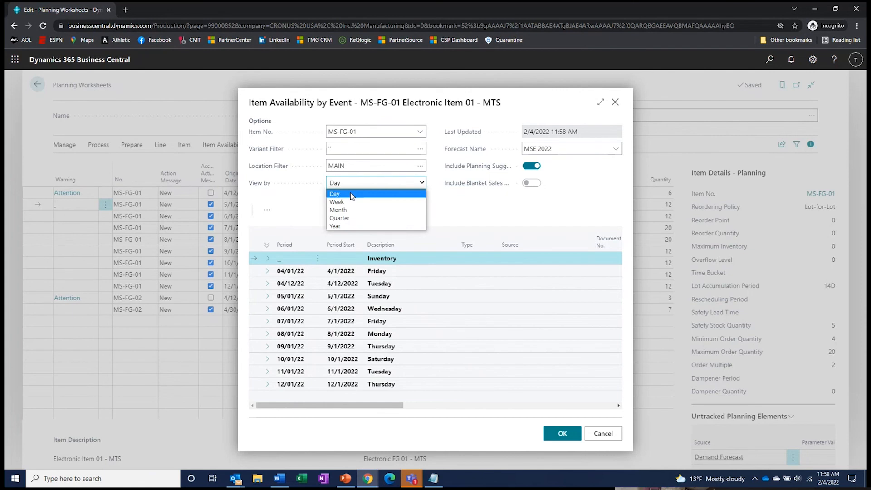
left_click(336, 201)
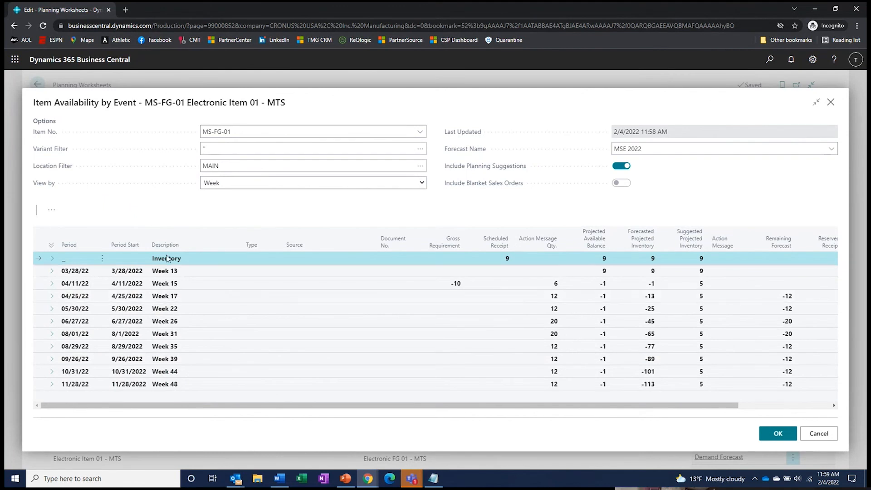
left_click(52, 272)
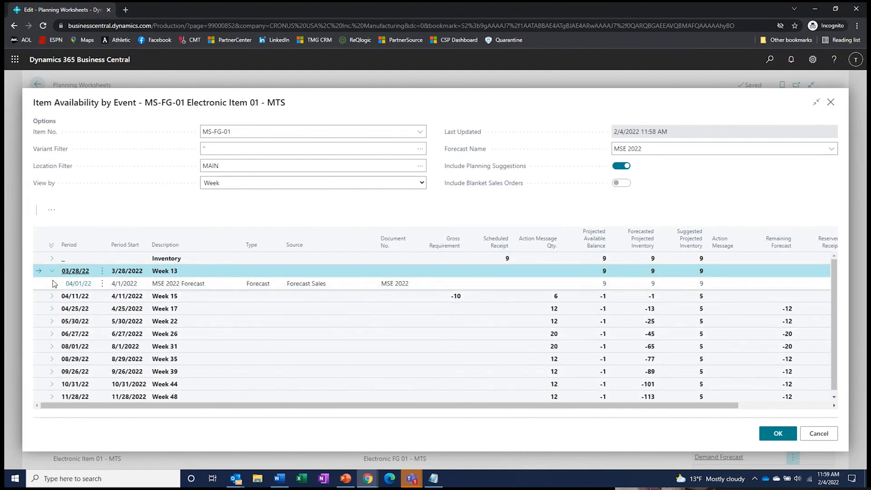
left_click(50, 272)
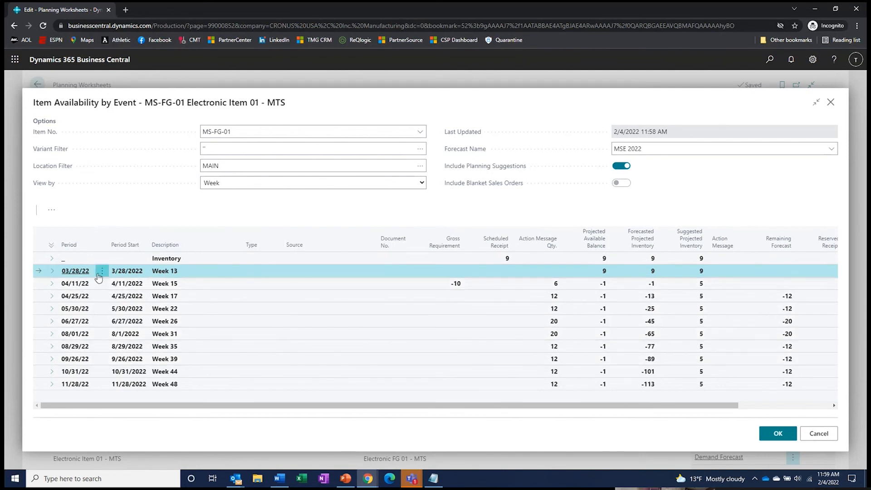
left_click(52, 272)
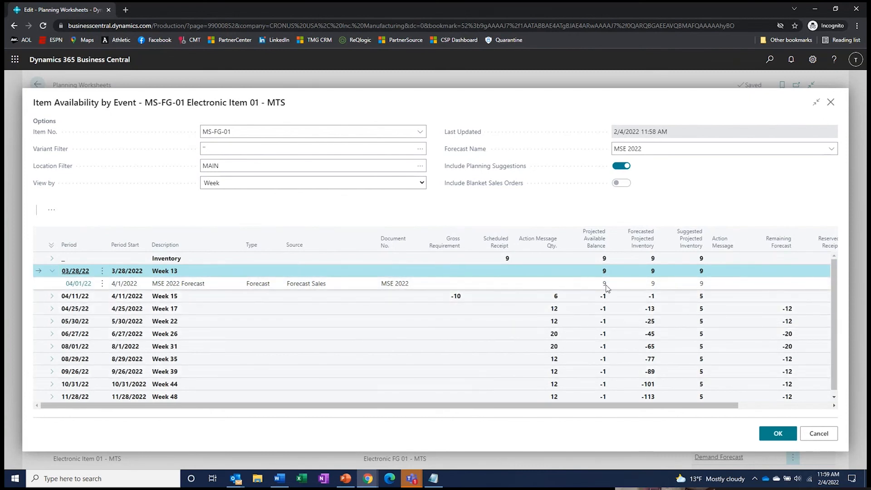
left_click(52, 297)
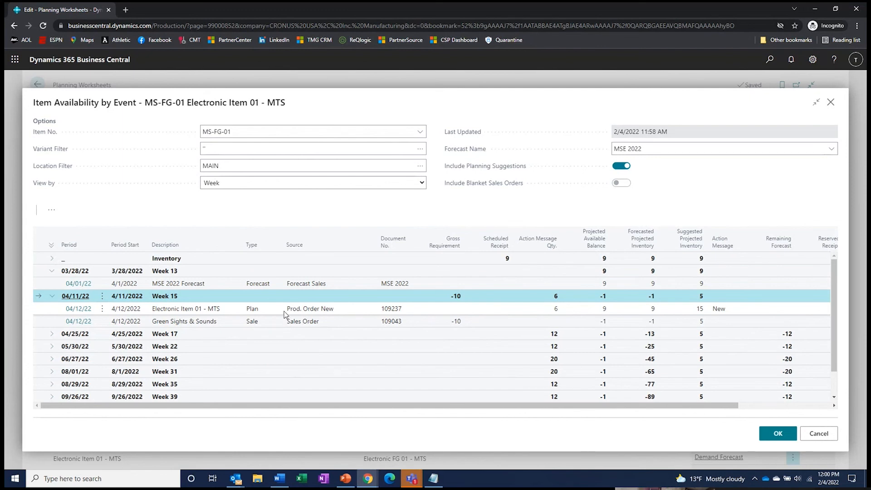
left_click(831, 103)
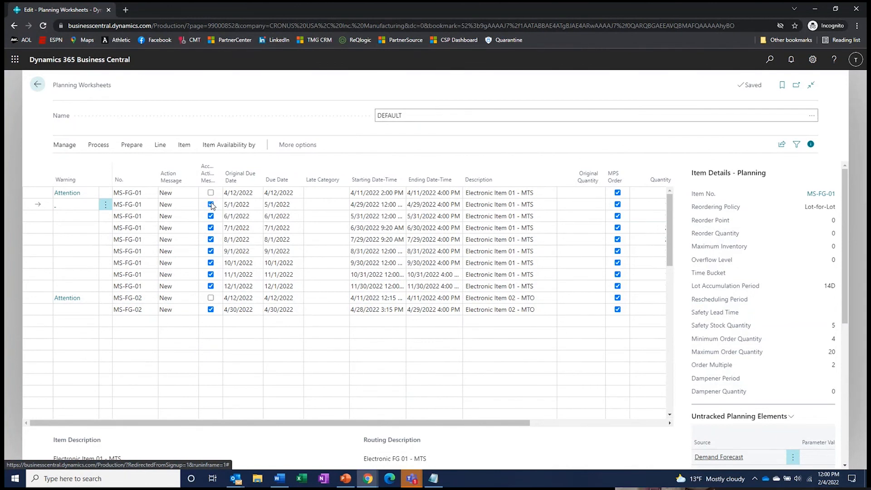
- Untick Accept Action Message on the MS-FG-01 lines dated 6/1 through 10/1/2022
left_click(211, 217)
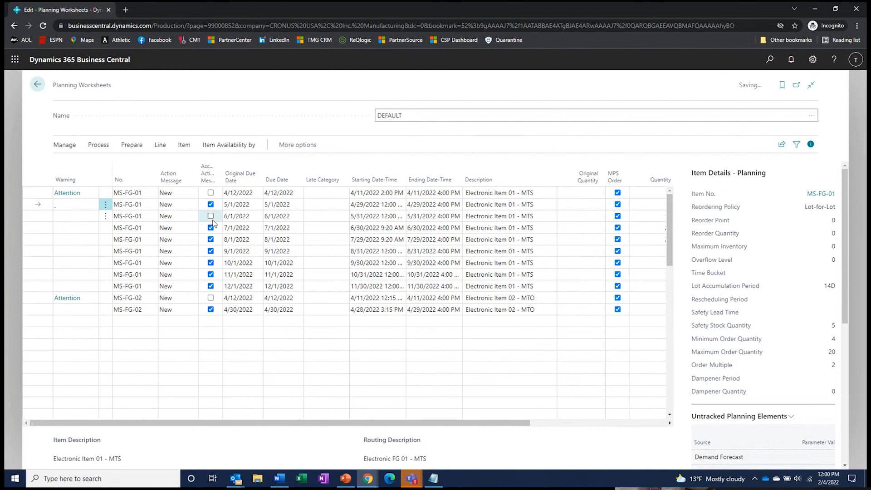
left_click(211, 227)
left_click(210, 239)
left_click(211, 251)
left_click(211, 263)
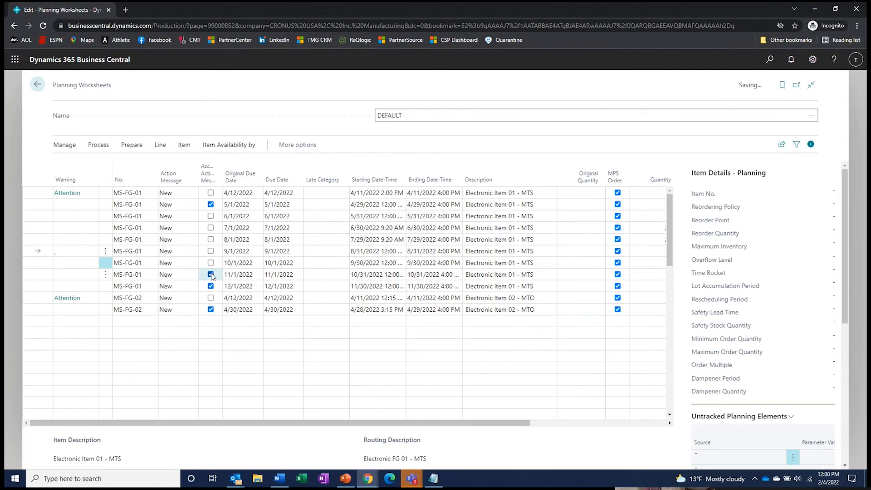
left_click(98, 145)
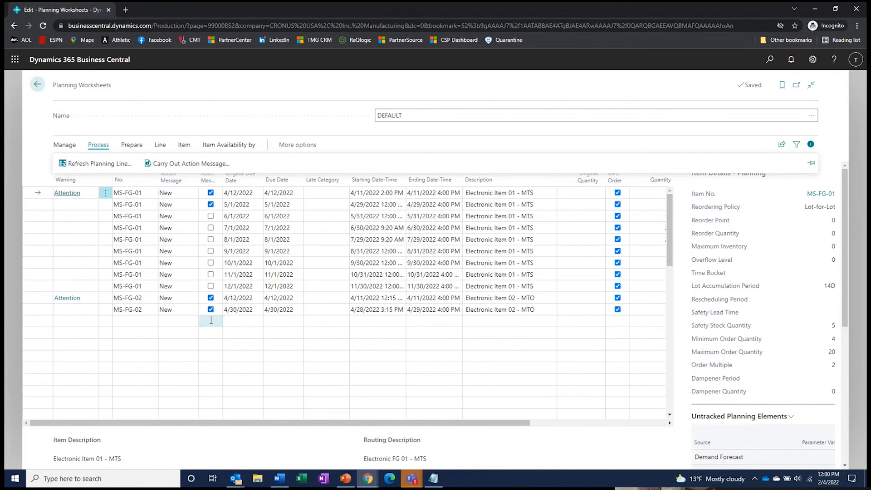
- Run Carry Out Action Message with Production Order kept as Firm Planned
left_click(184, 164)
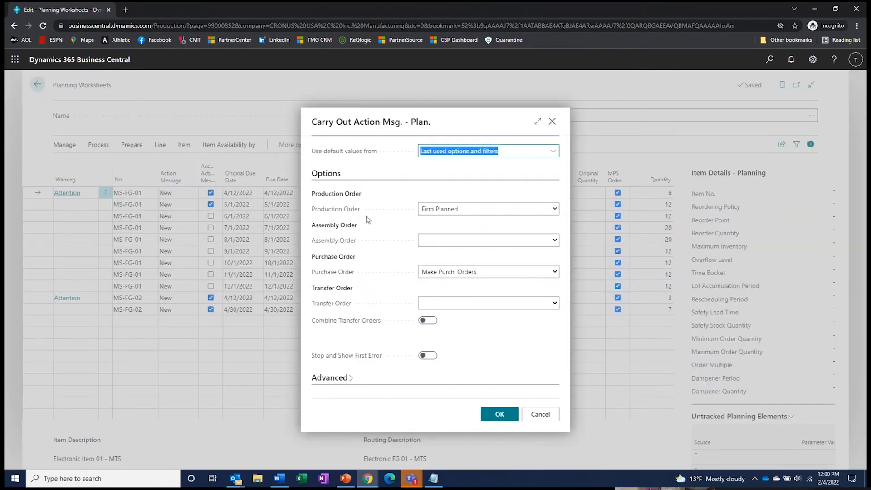
left_click(455, 211)
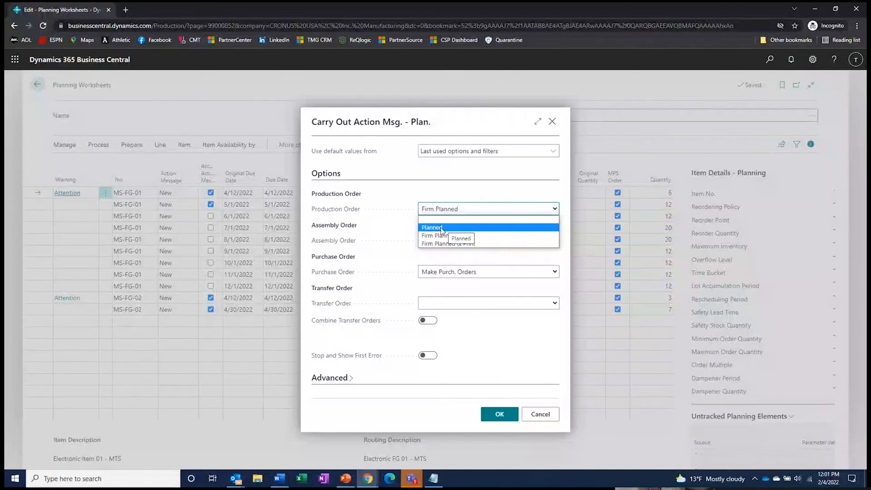
left_click(443, 254)
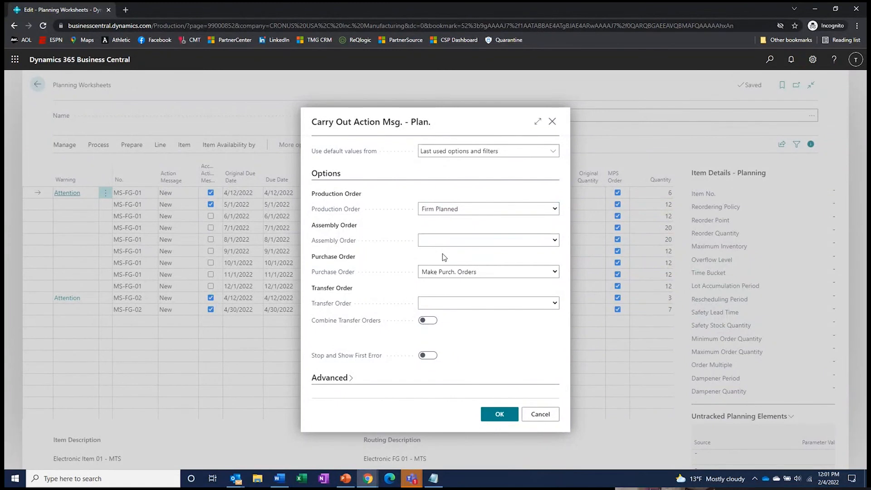
left_click(499, 414)
- Enter 30 as the quantity on the second MS-FG-01 line, due 7/1/2022, replacing 20
left_click(472, 205)
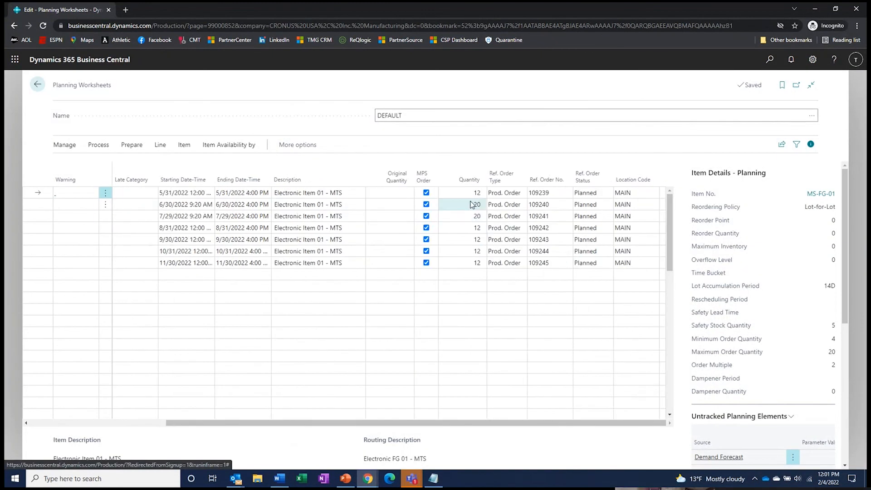
type("30")
left_click(467, 218)
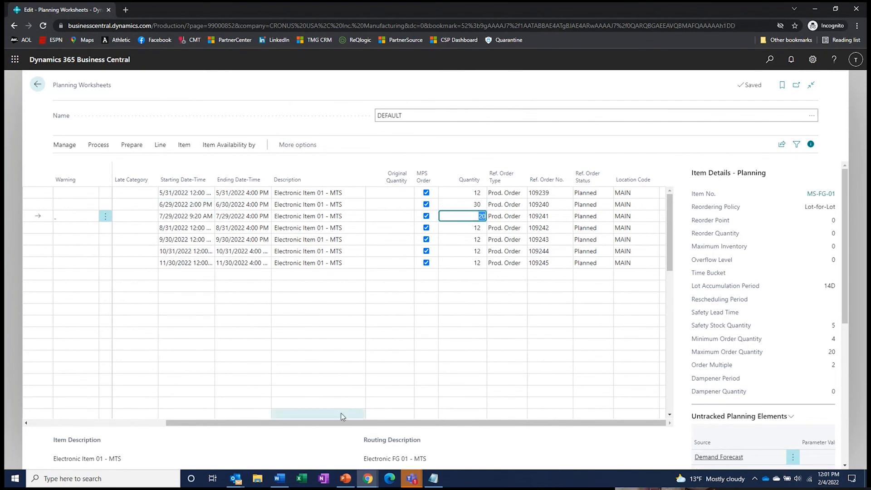
left_click_drag(590, 423, 363, 423)
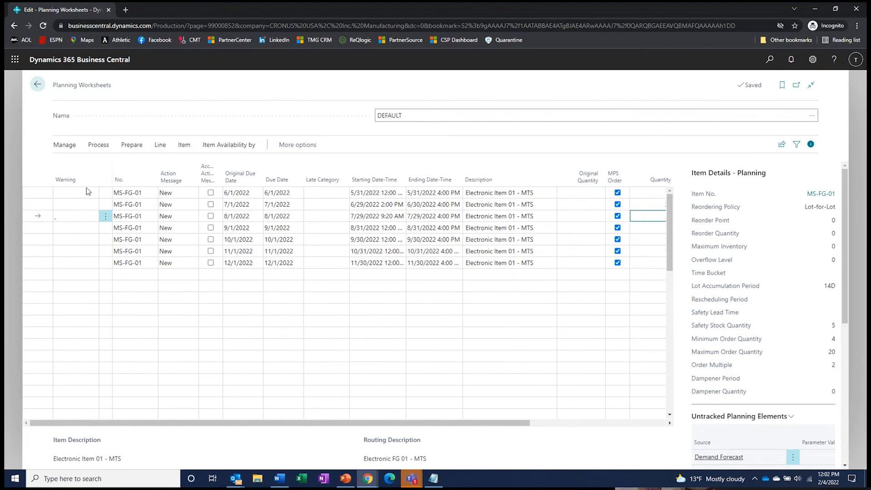
left_click(771, 61)
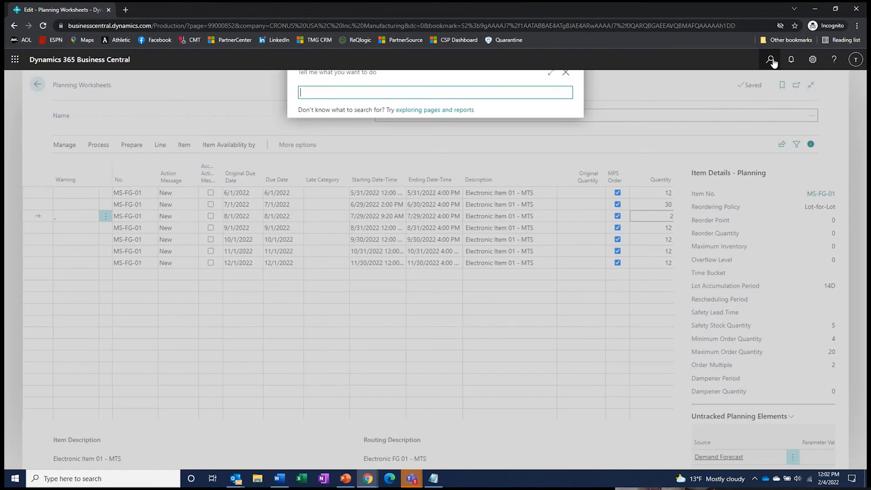
type("firm plan")
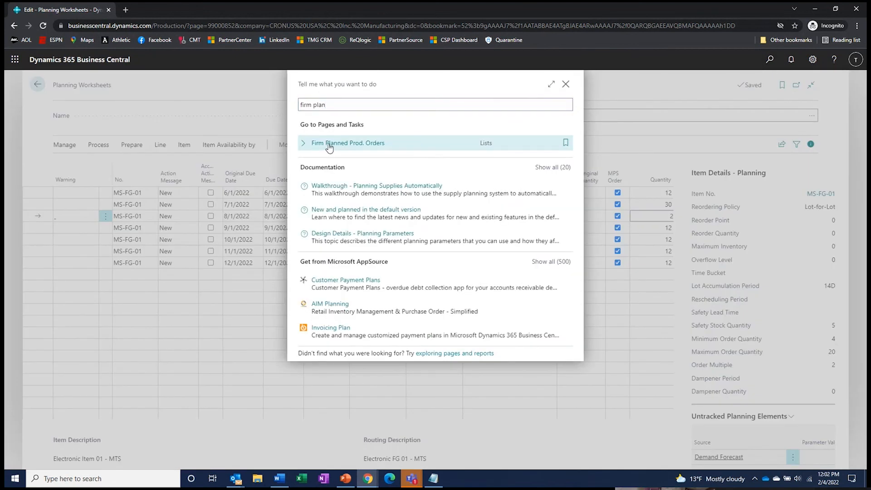
left_click(329, 145)
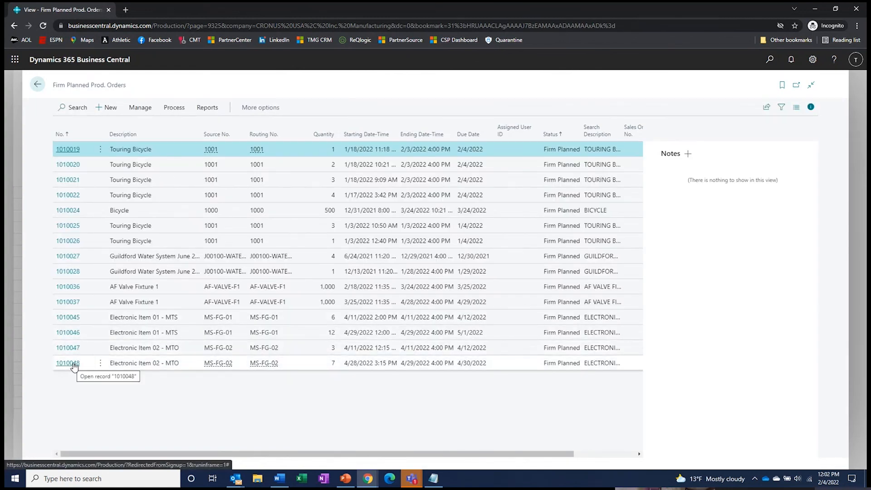
left_click(37, 85)
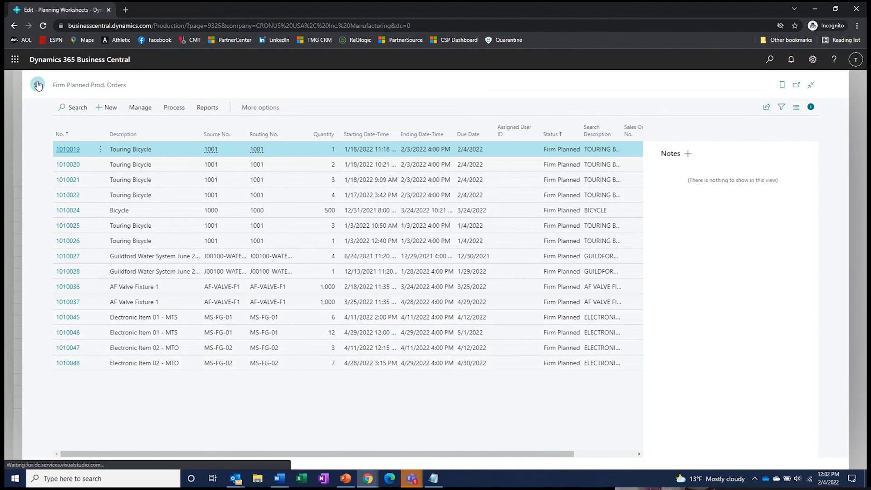
left_click(97, 147)
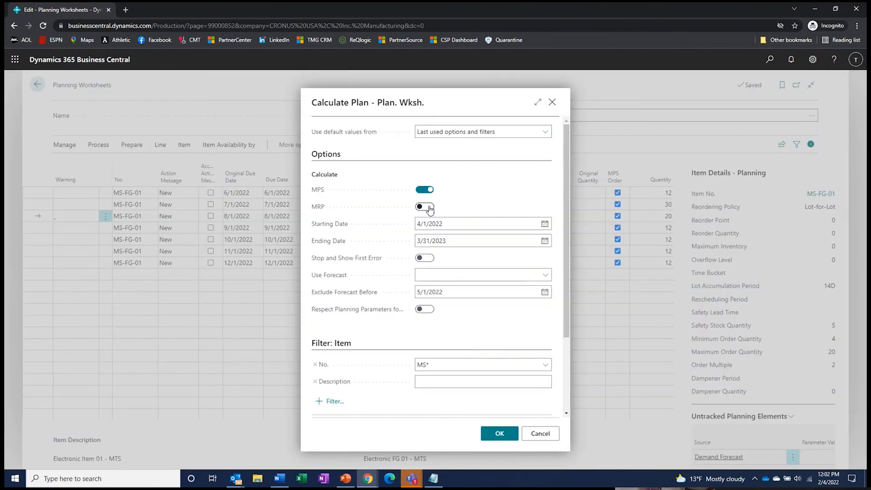
- Run a regenerative MRP plan against forecast MSE 2022 with item filter 802*
left_click(419, 208)
left_click(544, 278)
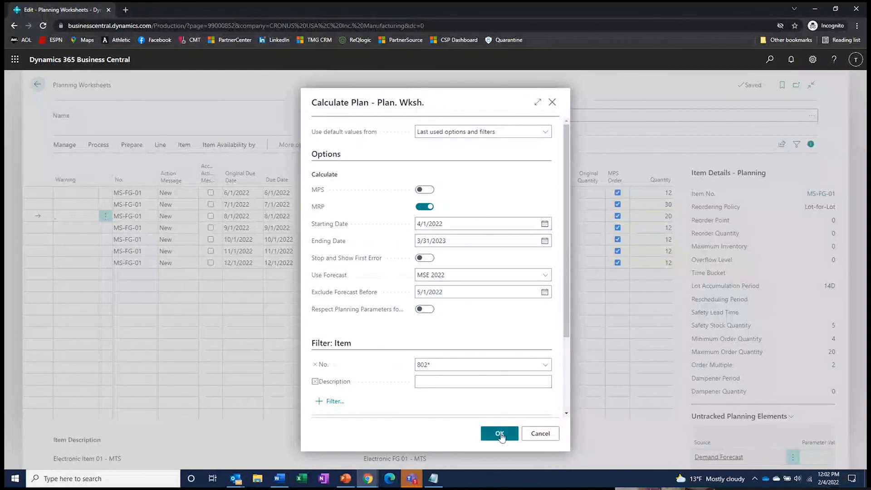
left_click(500, 434)
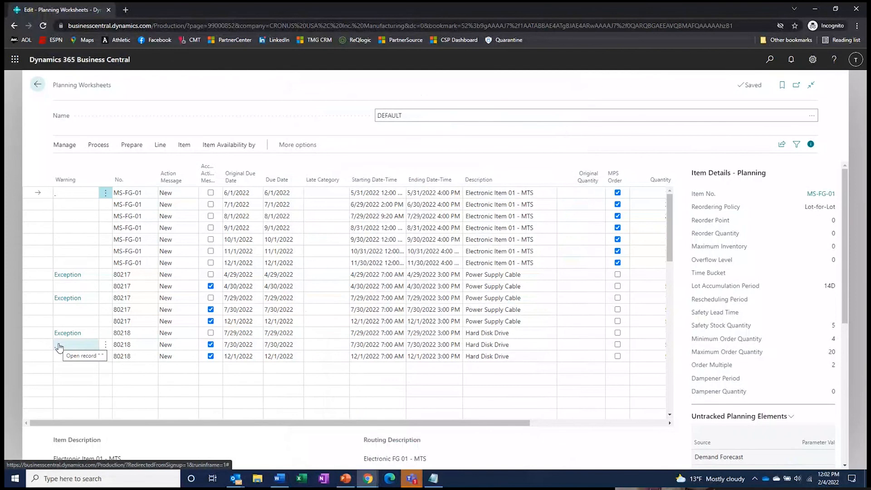
left_click(73, 275)
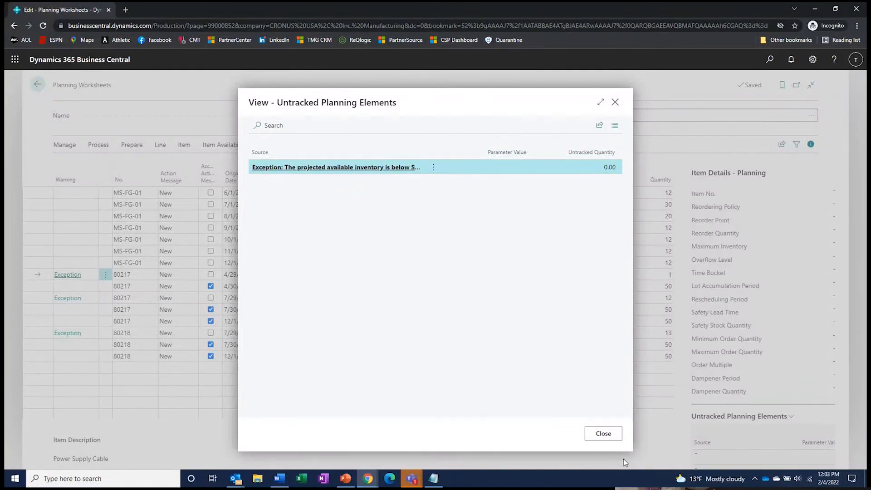
left_click(613, 434)
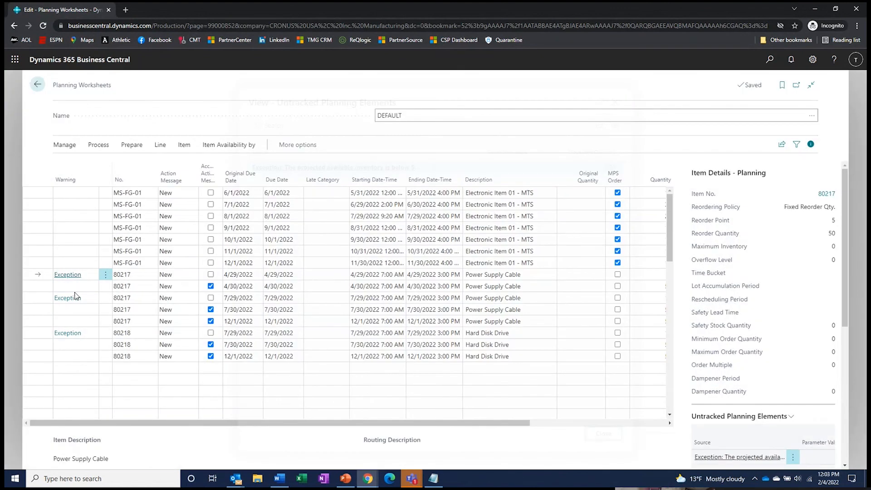
left_click(68, 332)
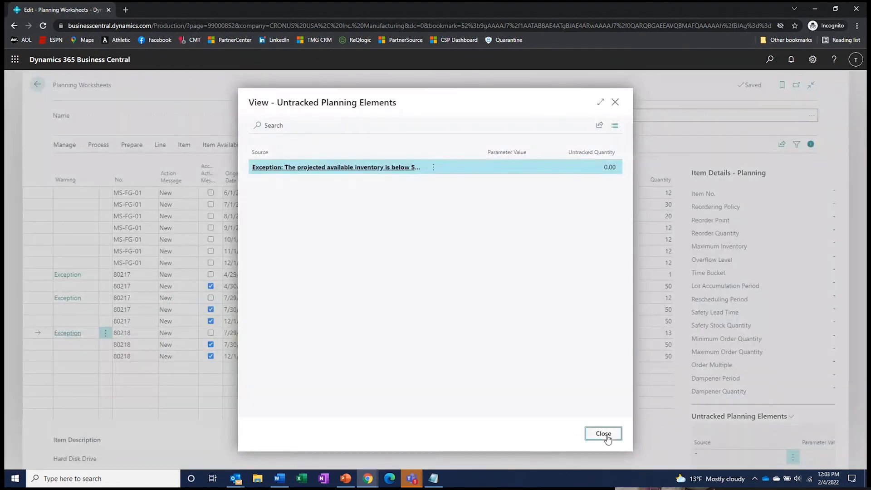
left_click(603, 434)
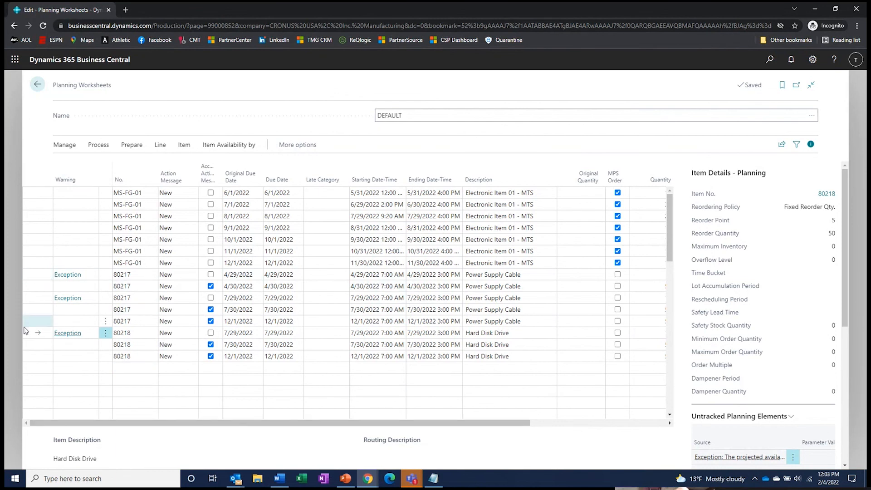
left_click(34, 289)
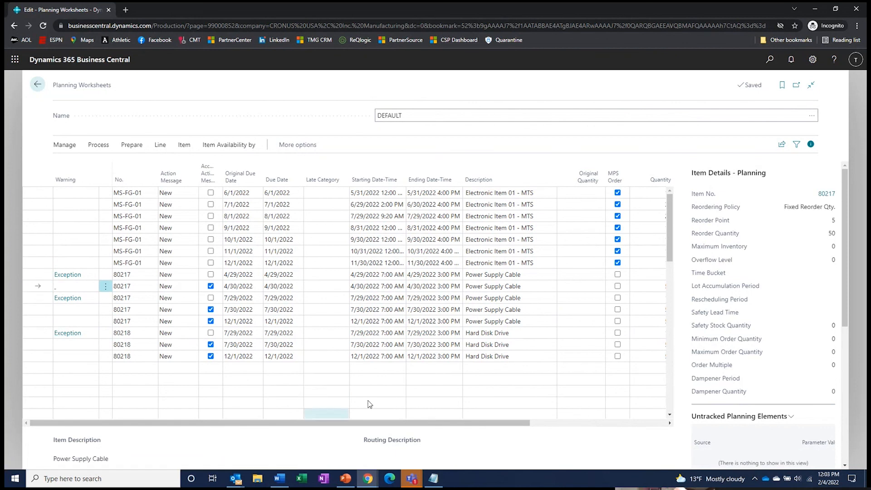
- Scroll the planning worksheet to check the line's Ref. Order Type
left_click_drag(421, 424, 562, 445)
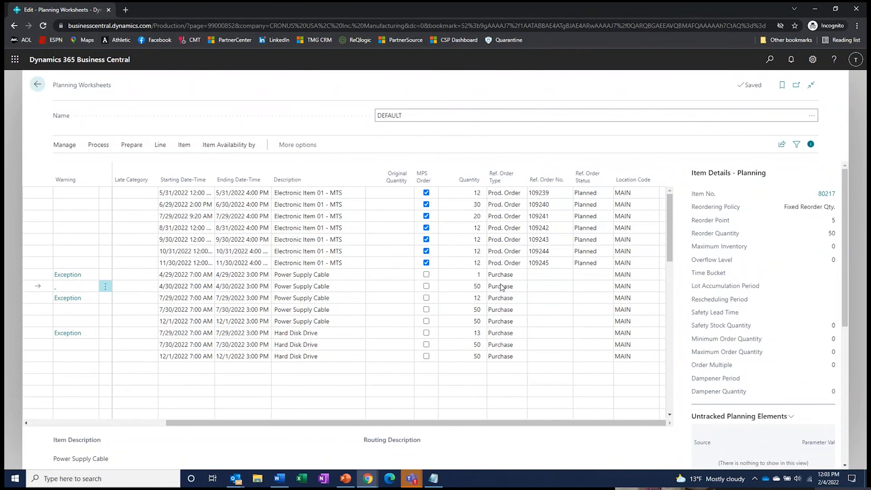
left_click(519, 287)
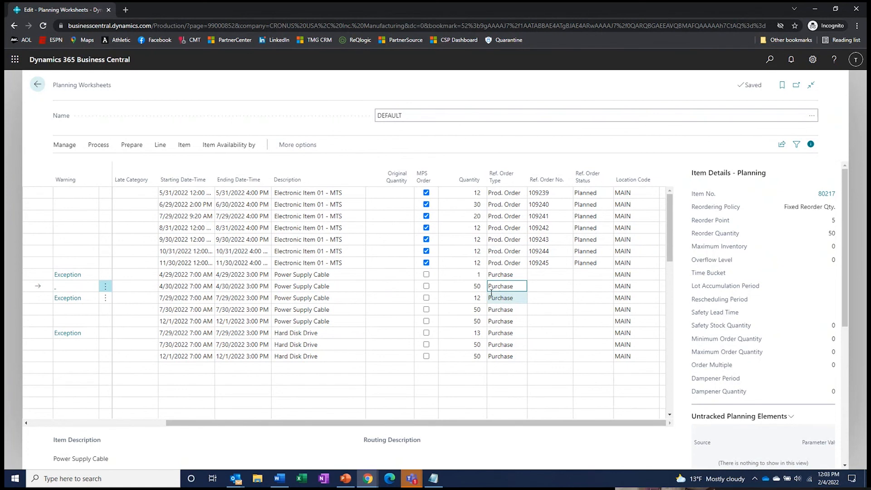
left_click_drag(213, 422, 76, 425)
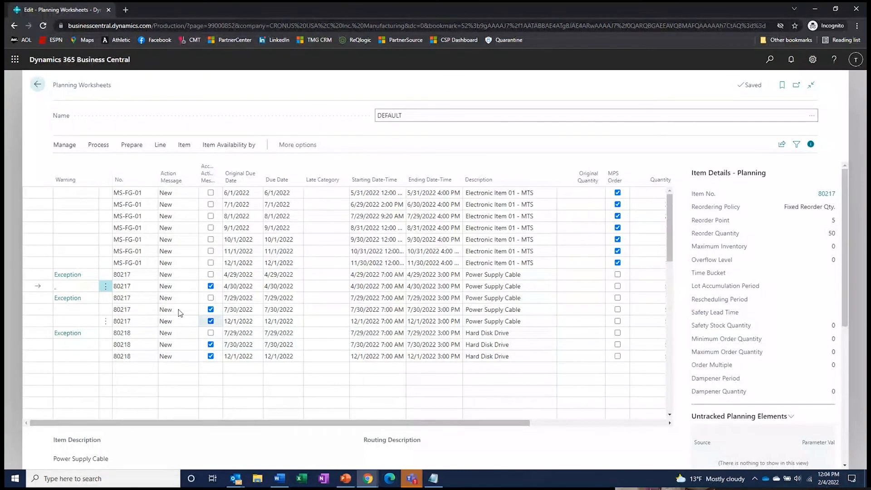
left_click_drag(248, 423, 372, 423)
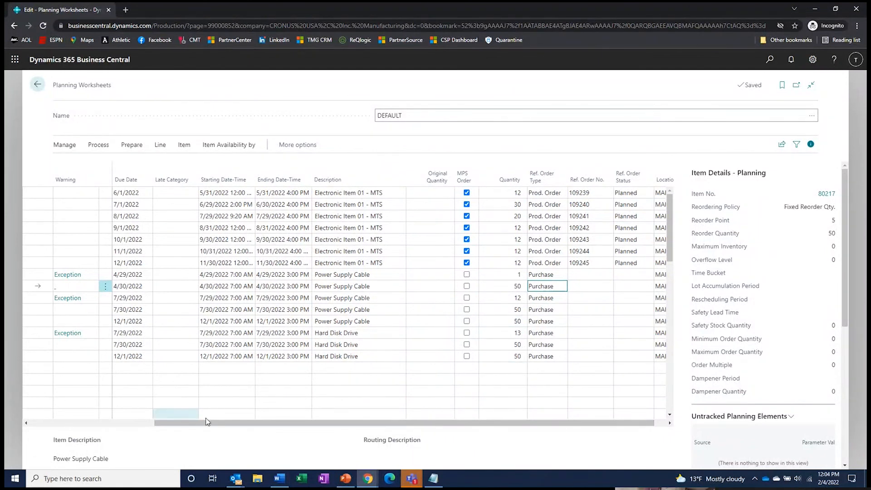
- Look at the Item Availability by options, then dismiss them
left_click(234, 145)
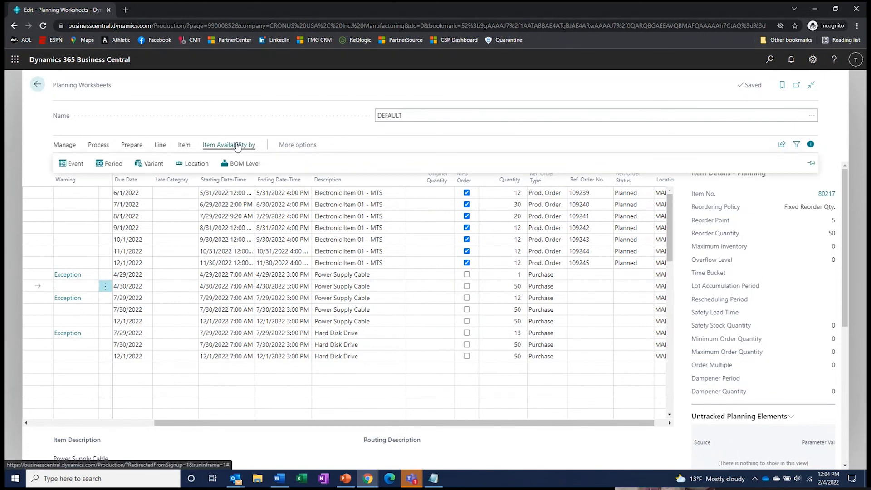
left_click(273, 103)
scroll(177, 410, "left", 5)
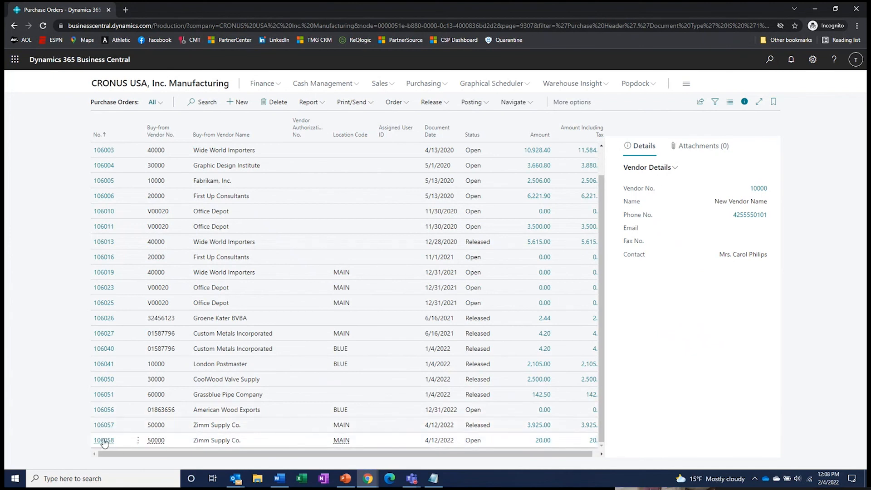
- Release purchase order 106058 for 50 units of item 80217, then return to the list
left_click(104, 441)
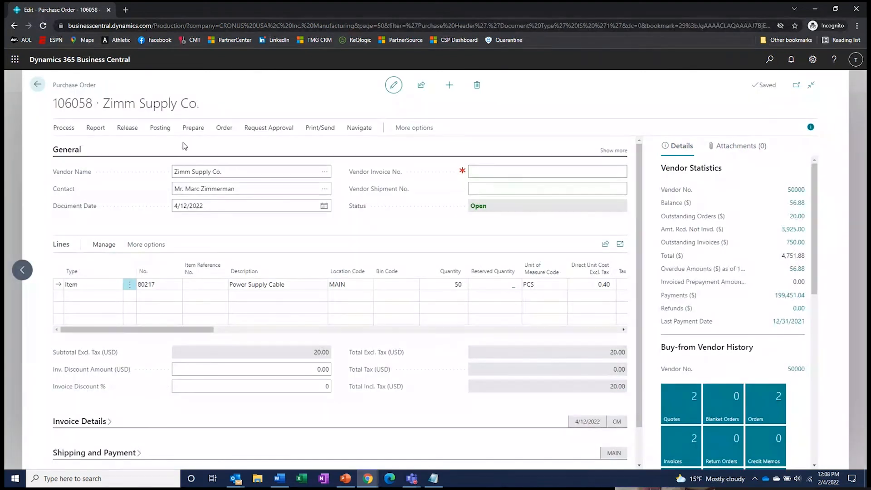
left_click(125, 130)
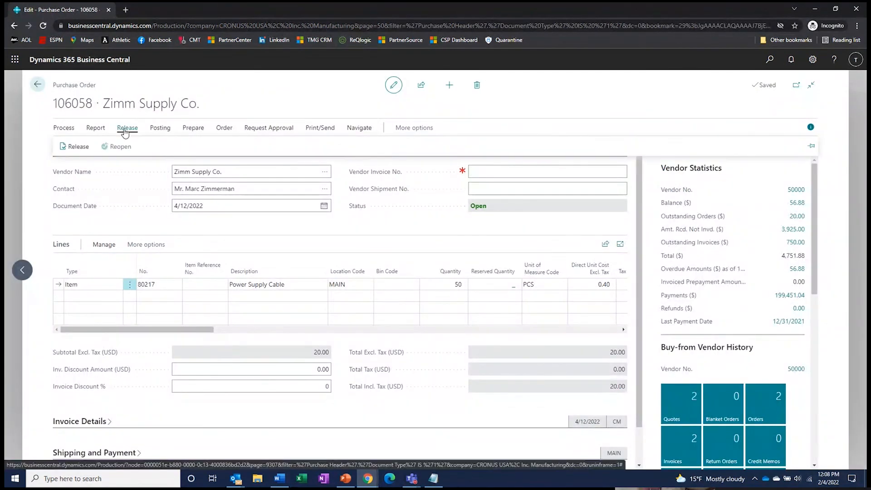
left_click(74, 144)
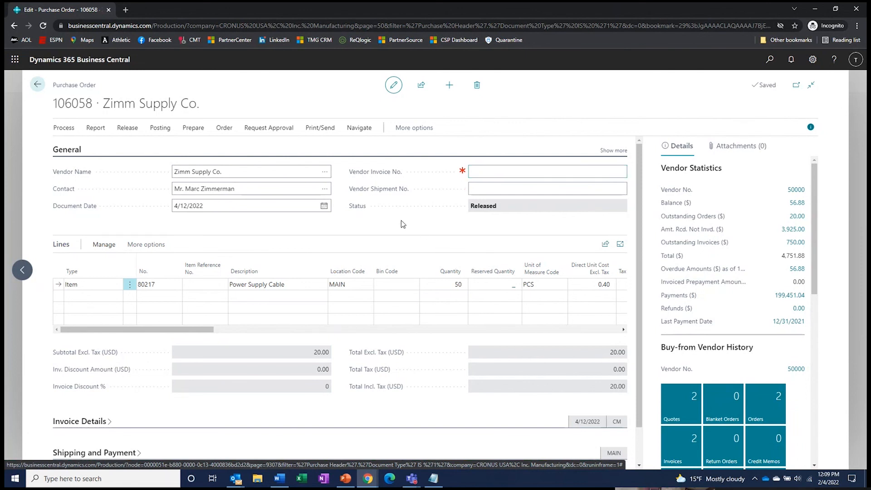
left_click(36, 85)
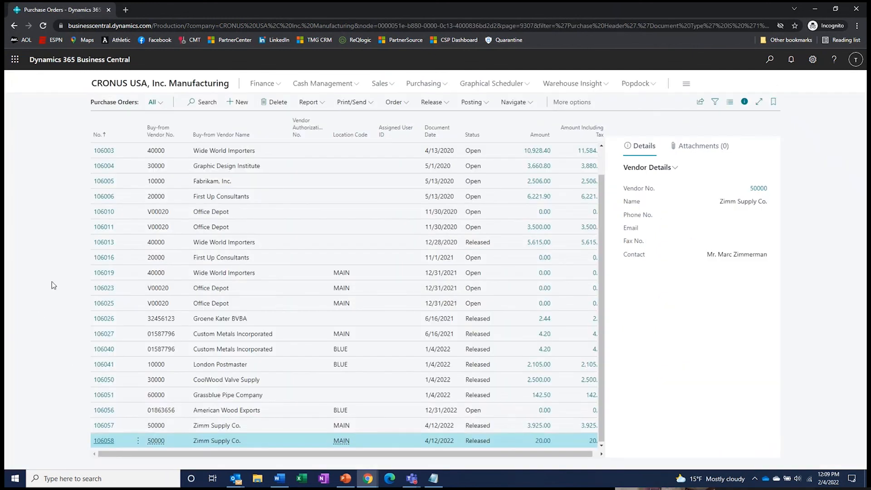
- Search Tell Me for 'firm pl' and open the Firm Planned Prod. Orders list
left_click(771, 61)
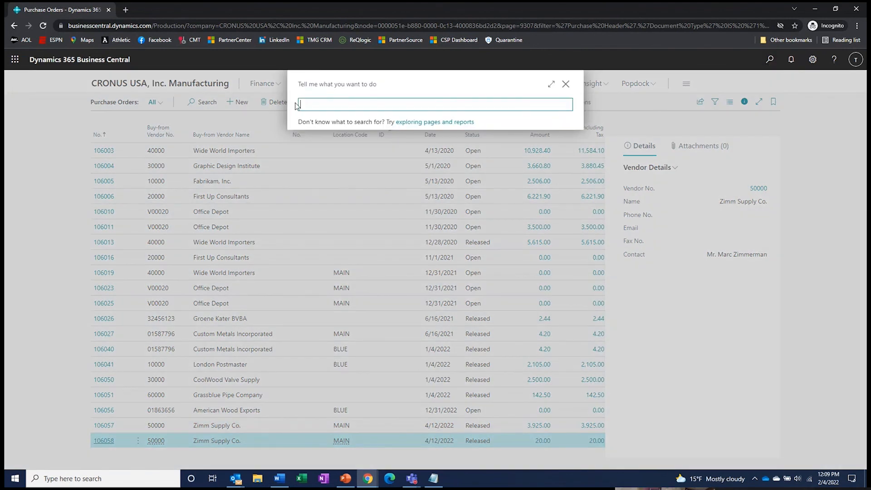
type("pro")
key("BackSpace")
key("BackSpace")
key("BackSpace")
type("firm")
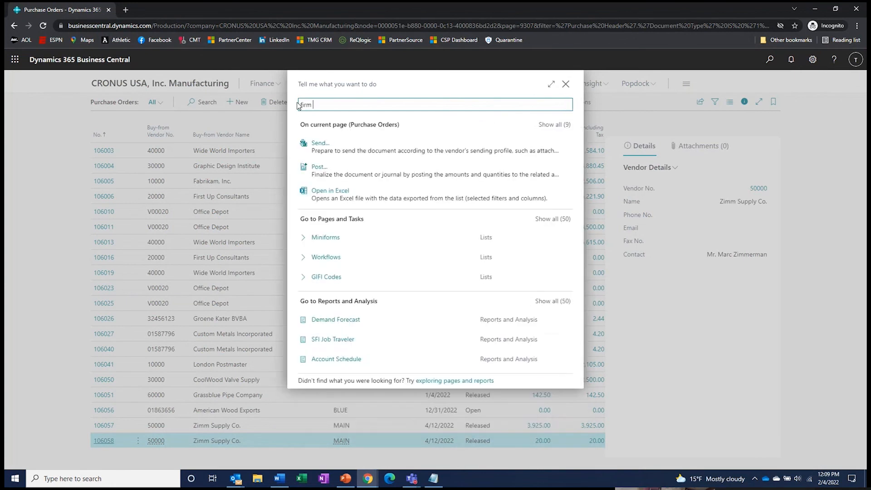
type(" pl")
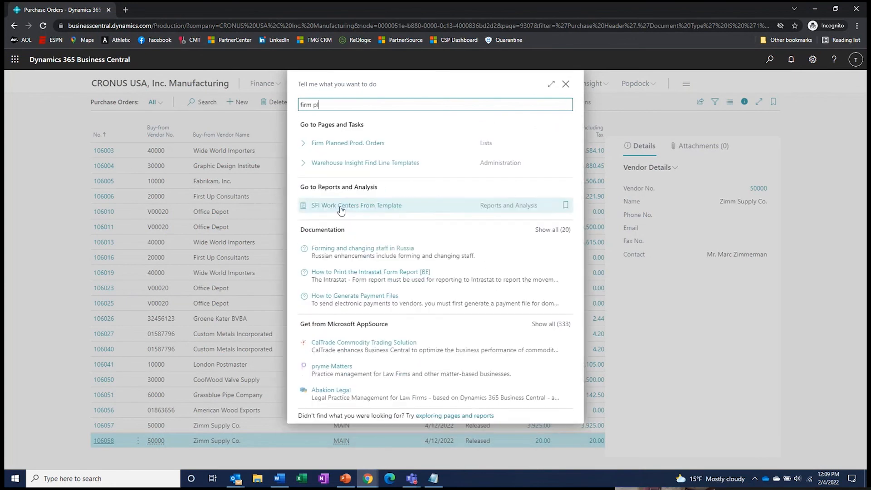
left_click(335, 144)
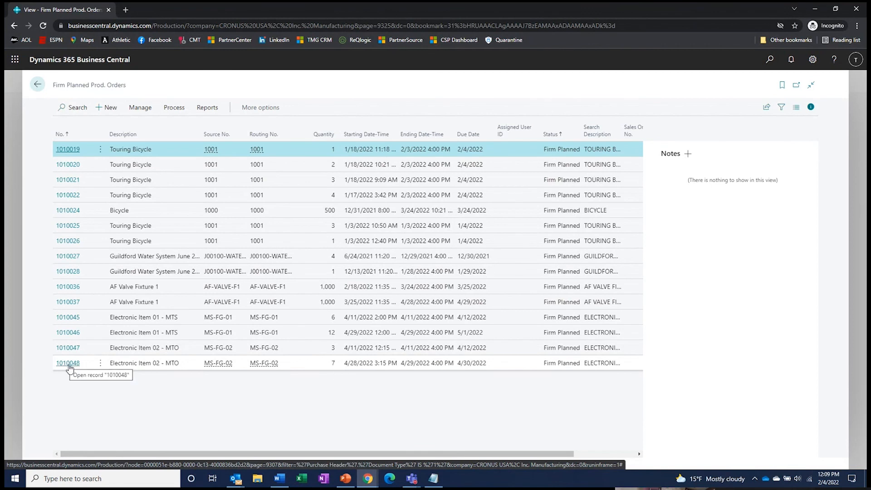
- Change firm planned production order 1010048's status to Released, then go back to Purchase Orders
left_click(68, 365)
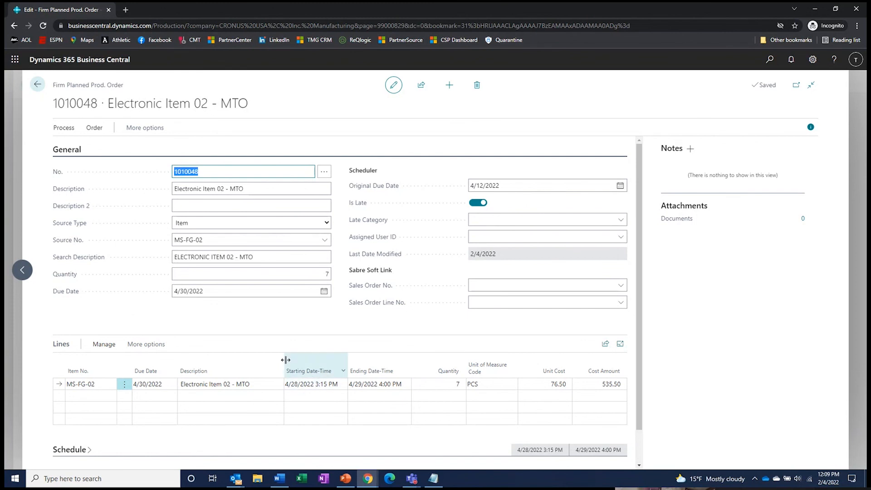
left_click(64, 127)
left_click(270, 147)
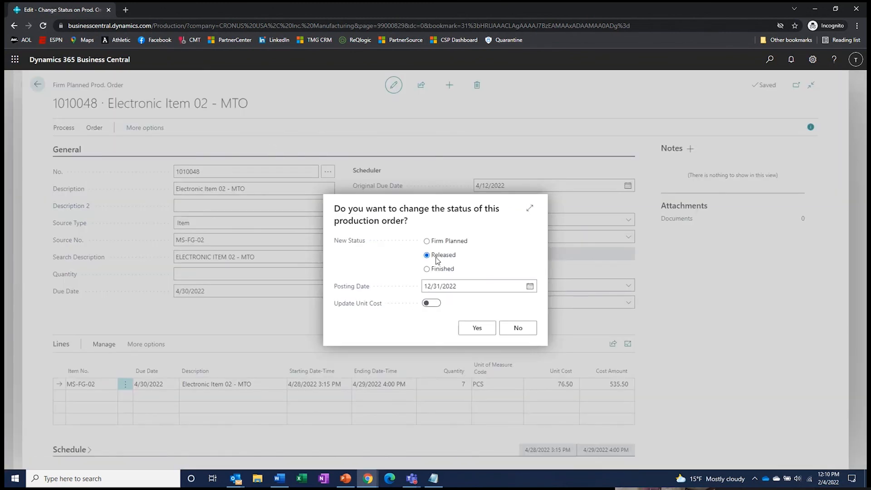
left_click(476, 330)
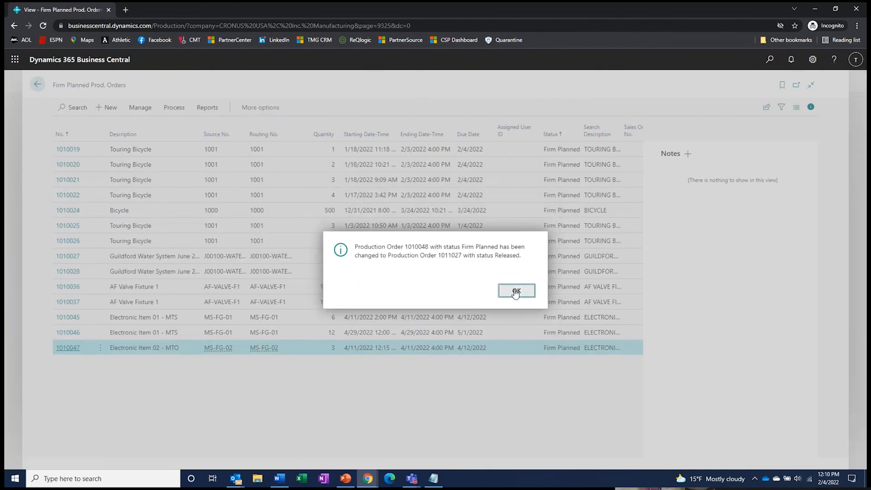
left_click(516, 292)
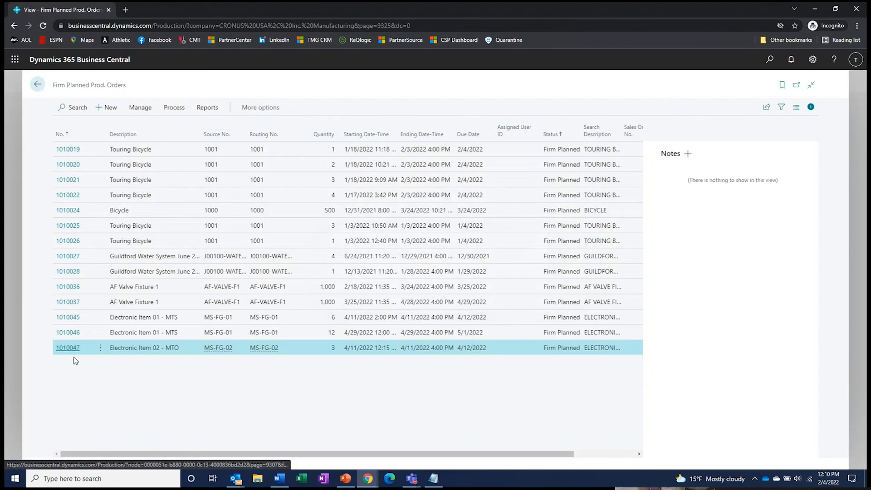
left_click(38, 85)
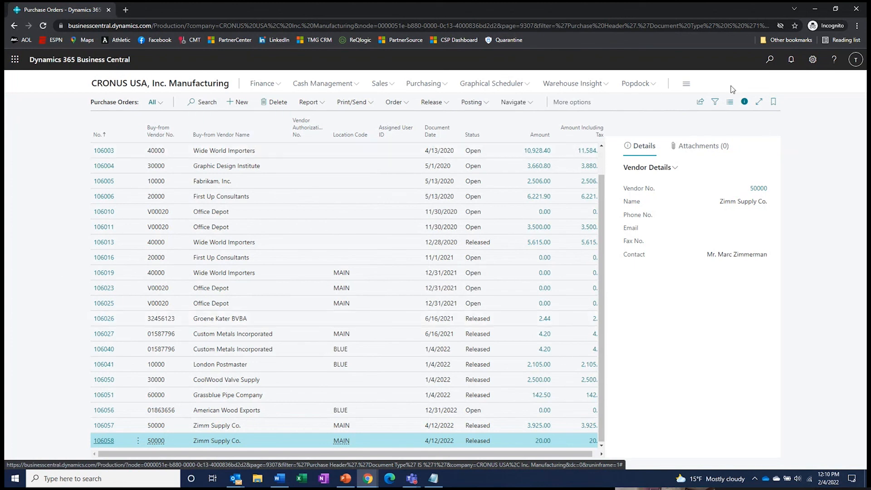
- Search 'rel prod' and open released order 1011027, Electronic Item 02 - MTO
left_click(771, 60)
type("rel prod")
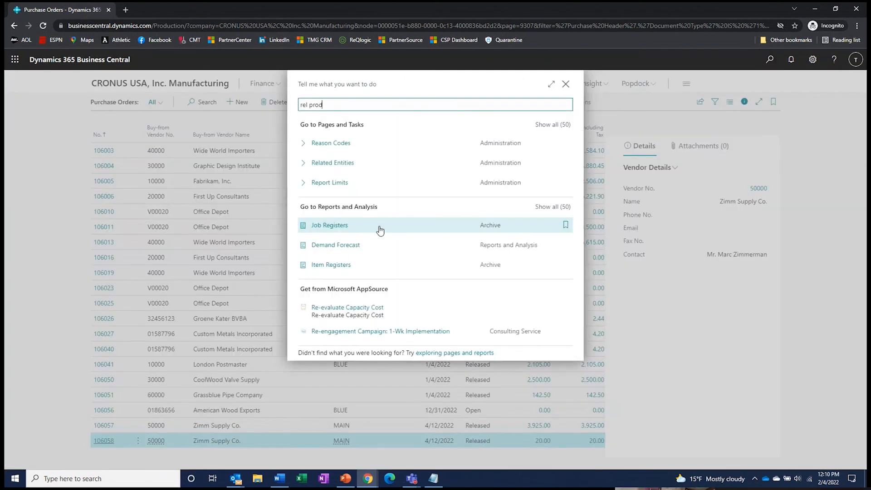
left_click(344, 144)
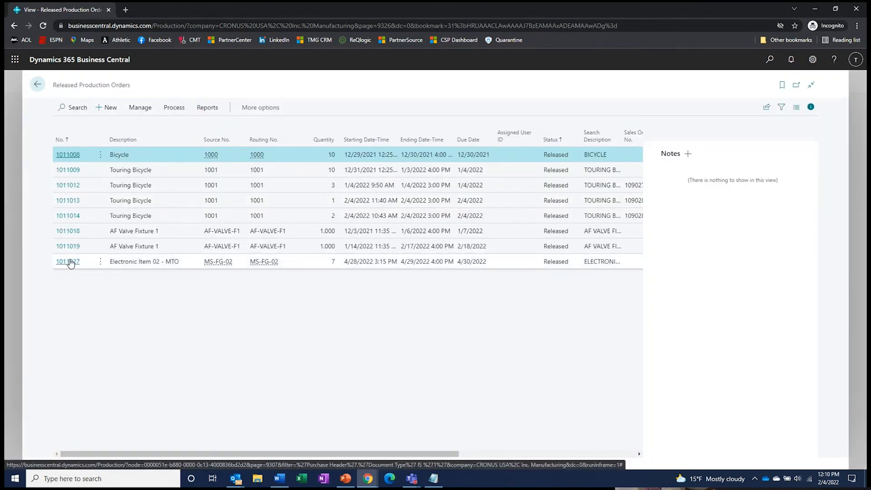
left_click(71, 264)
left_click(70, 263)
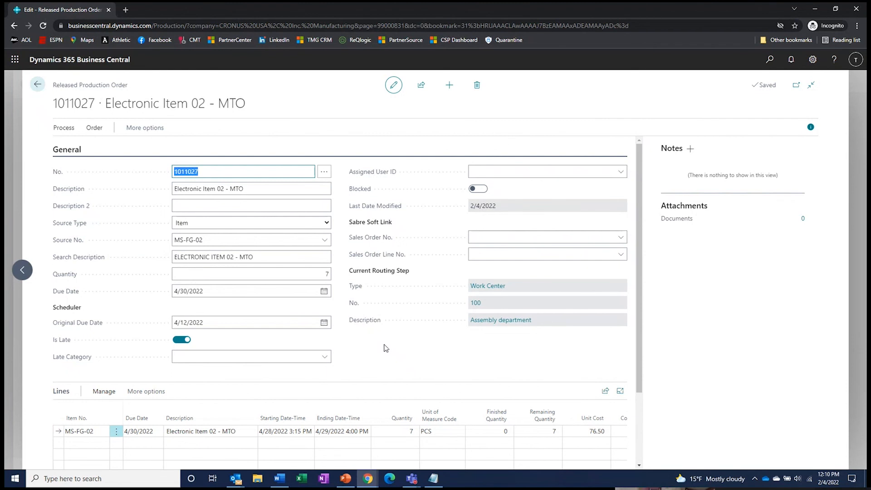
left_click(135, 128)
left_click(94, 129)
left_click(63, 129)
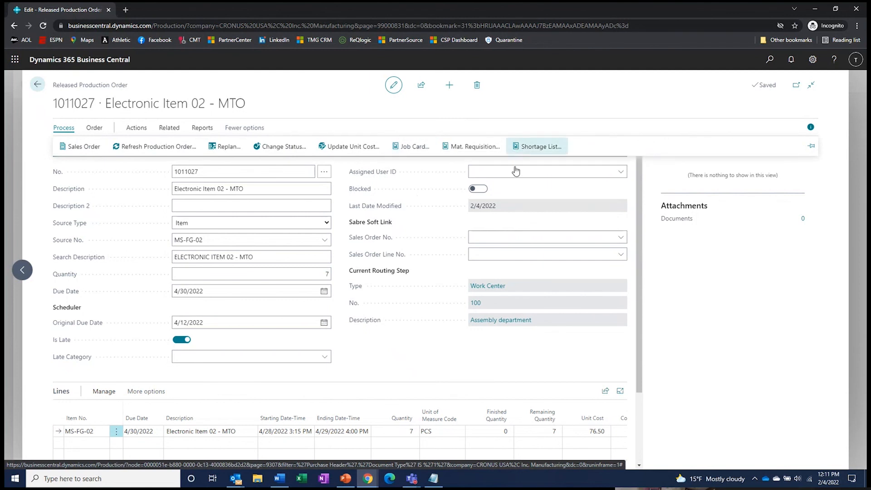
scroll(415, 340, "down", 1)
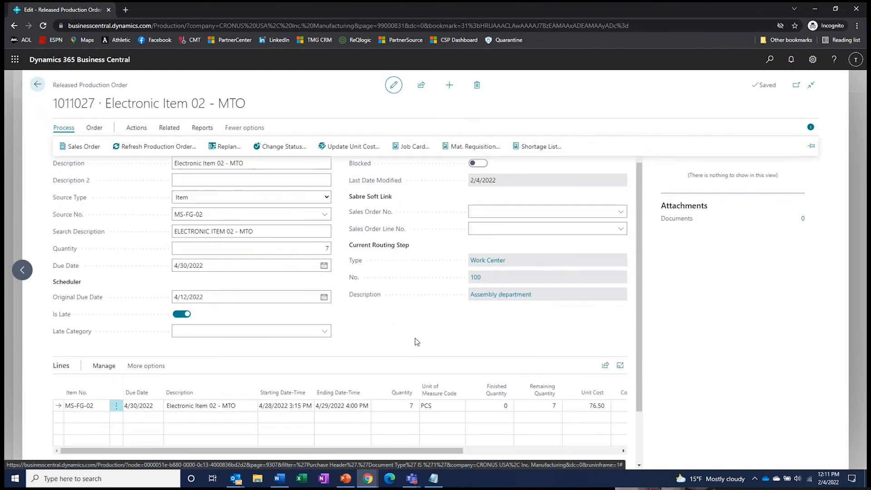
scroll(417, 342, "down", 2)
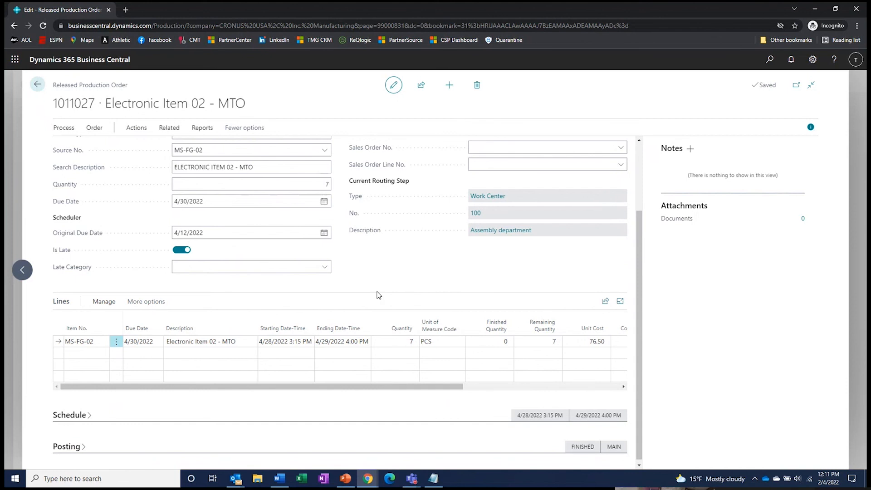
scroll(376, 295, "up", 2)
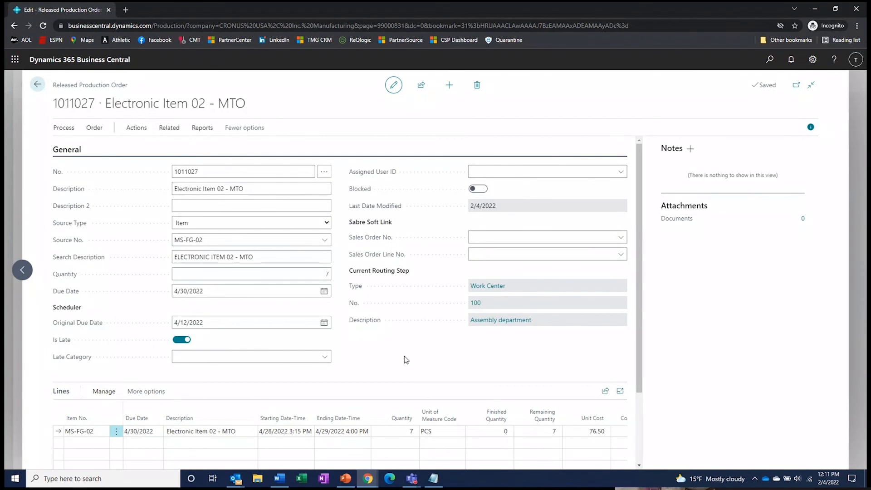
left_click(94, 433)
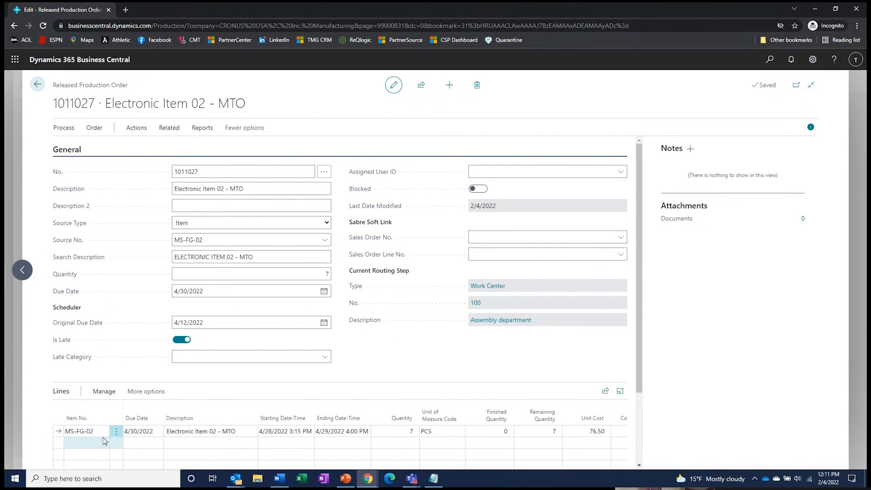
scroll(103, 441, "down", 2)
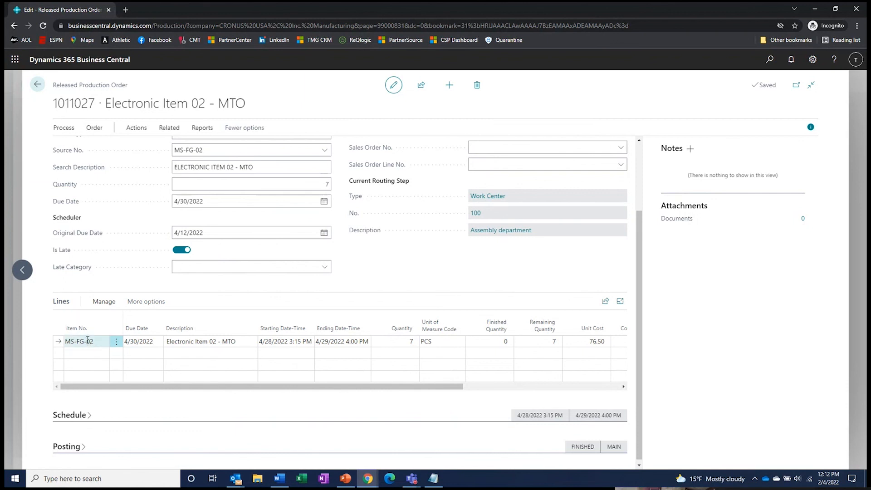
left_click(160, 301)
left_click(173, 302)
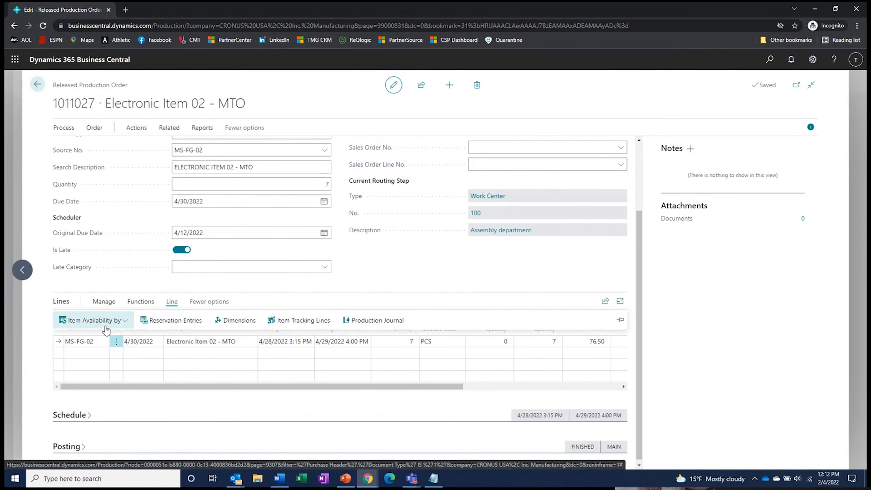
left_click(136, 302)
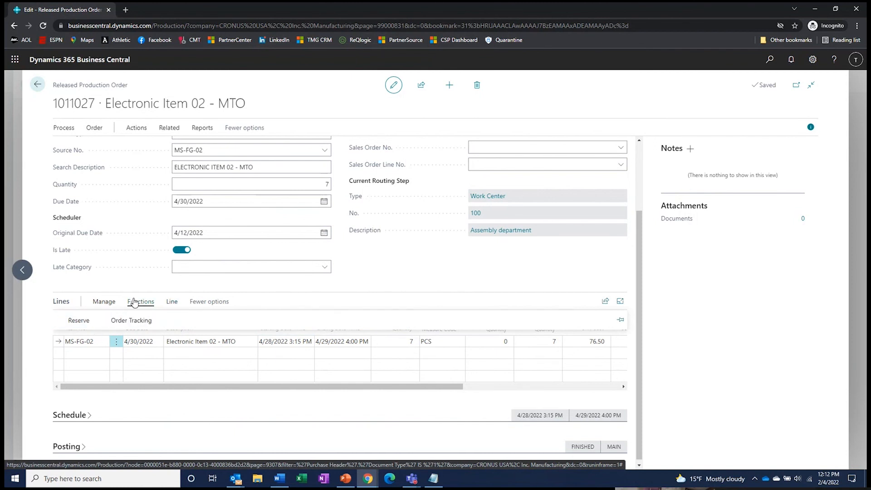
left_click(103, 302)
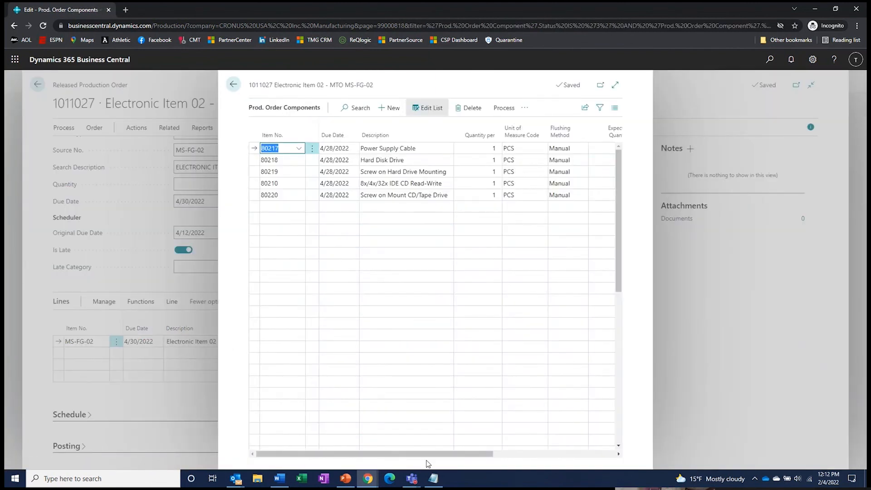
left_click_drag(457, 454, 585, 459)
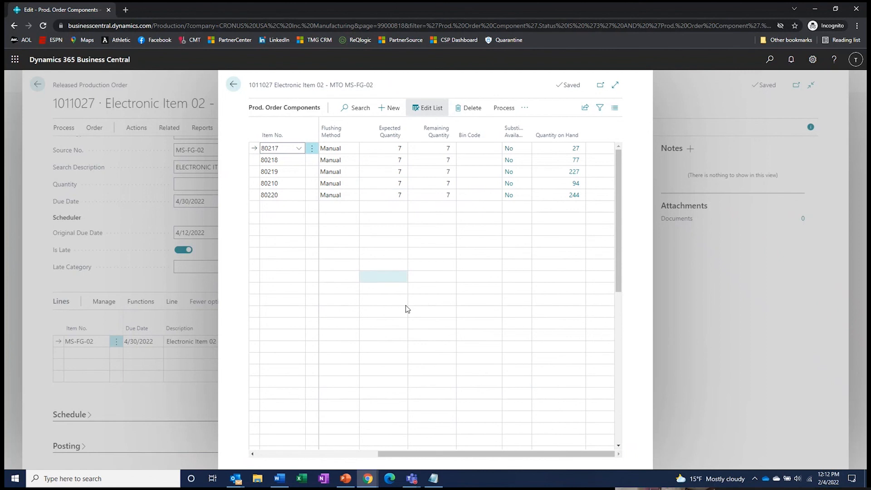
left_click(233, 85)
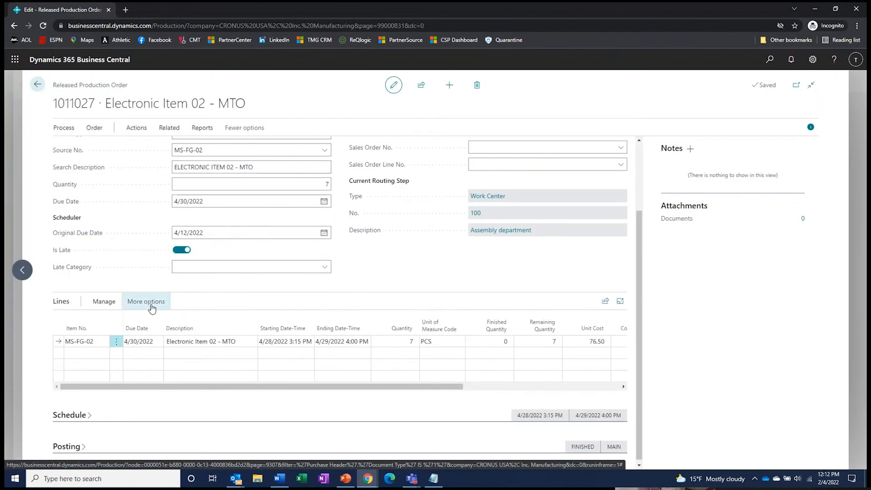
- Reveal all actions for the order lines and dismiss the stray browser context menu
left_click(152, 309)
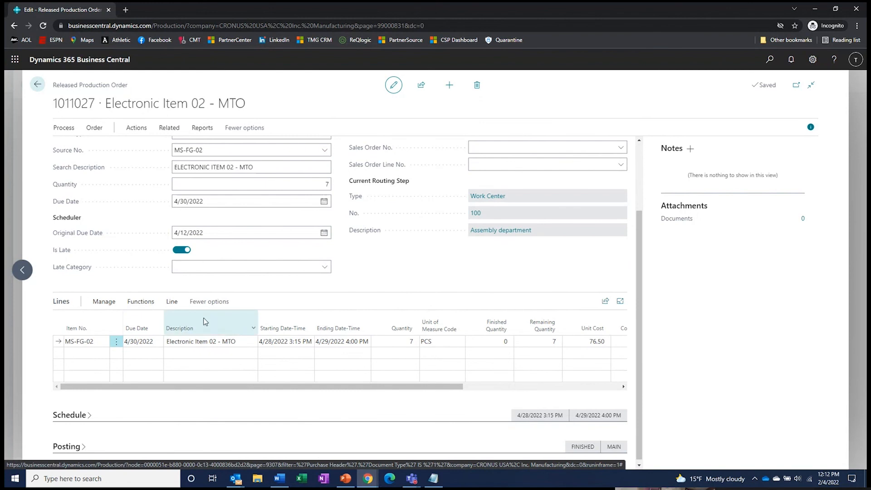
right_click(90, 287)
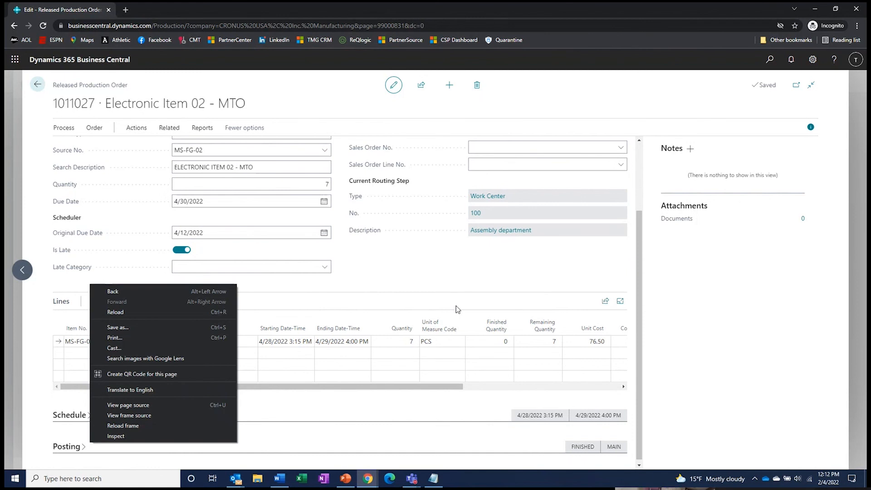
left_click(397, 274)
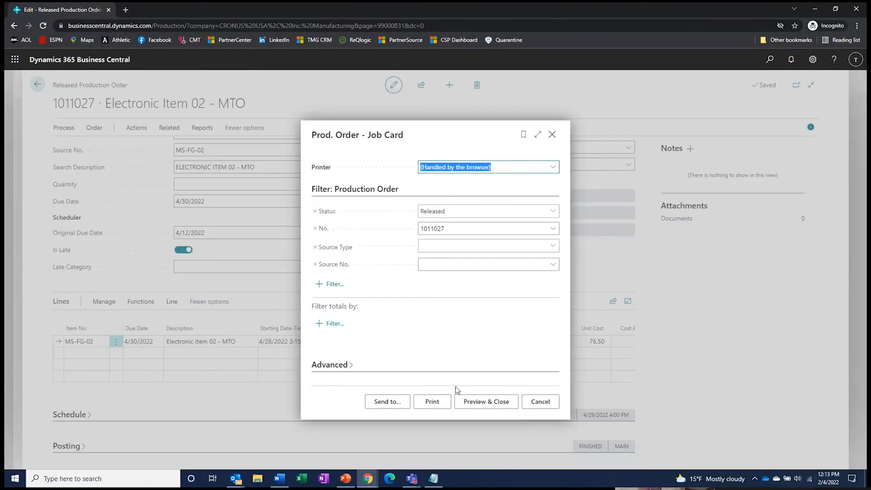
- Preview the job card, zoom in twice to read its header, then close the preview
left_click(482, 401)
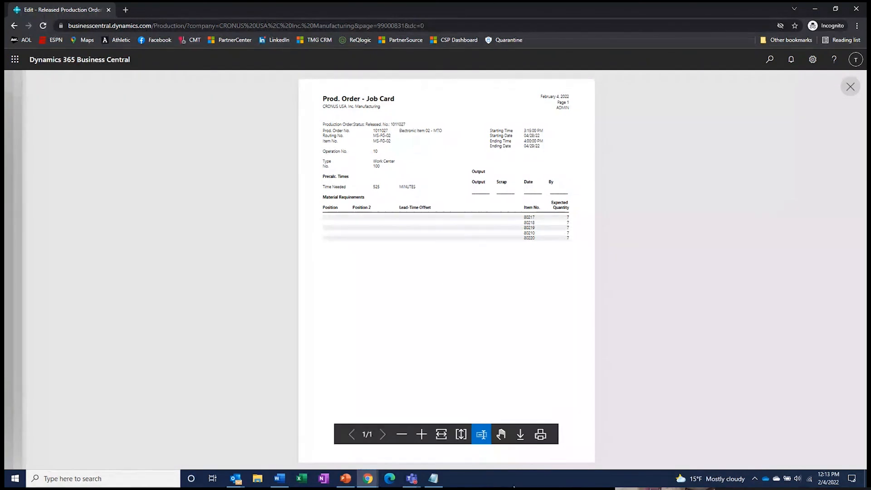
left_click(421, 435)
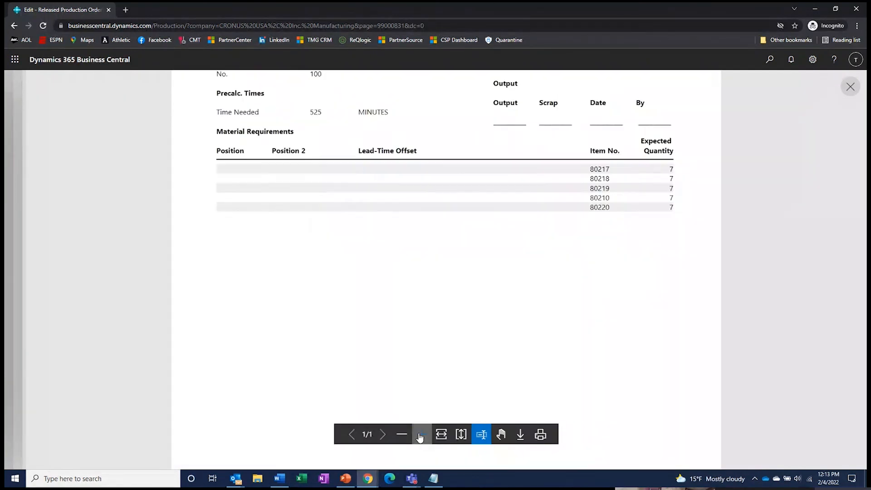
left_click(420, 435)
scroll(370, 338, "up", 5)
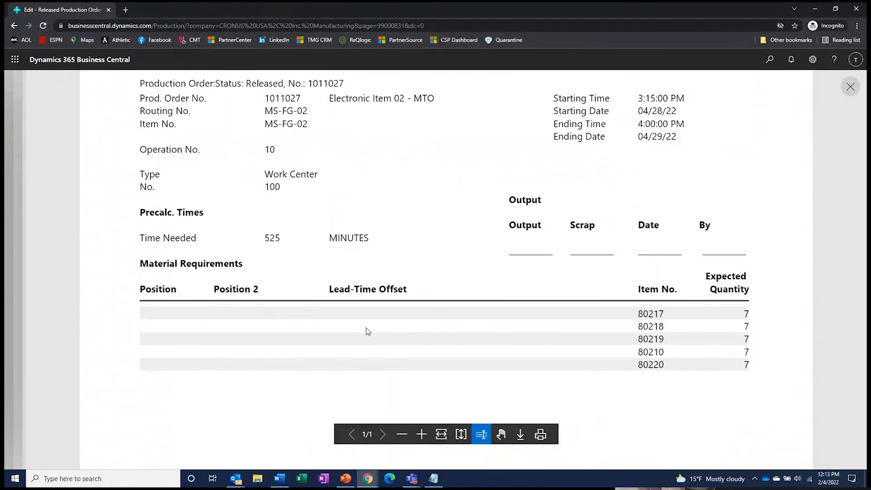
scroll(366, 328, "up", 1)
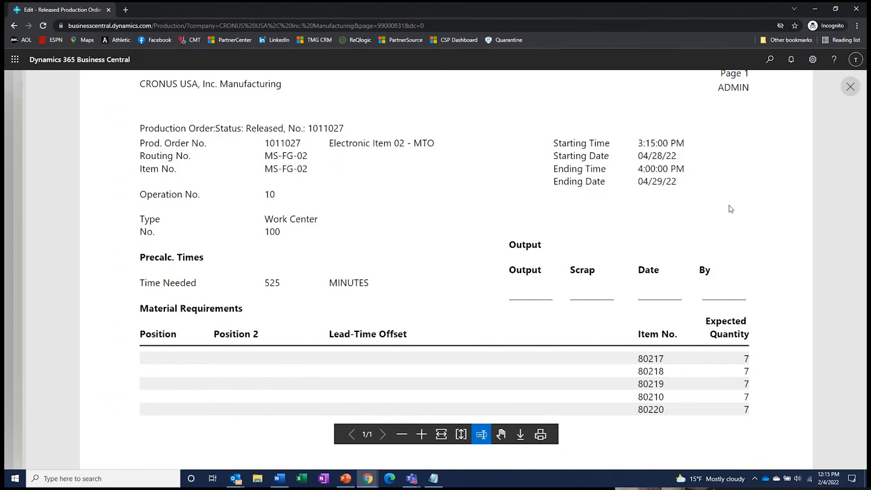
left_click(851, 88)
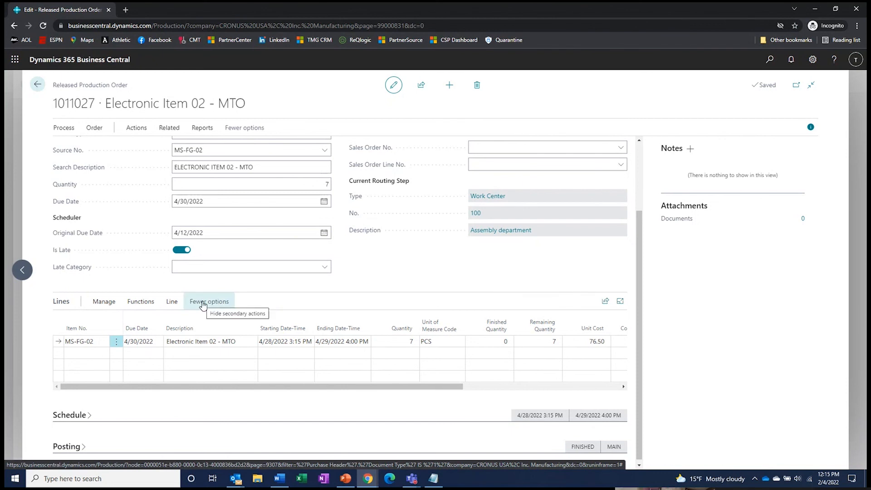
- Expand the Line action group on order 1011027's Lines FastTab
left_click(171, 302)
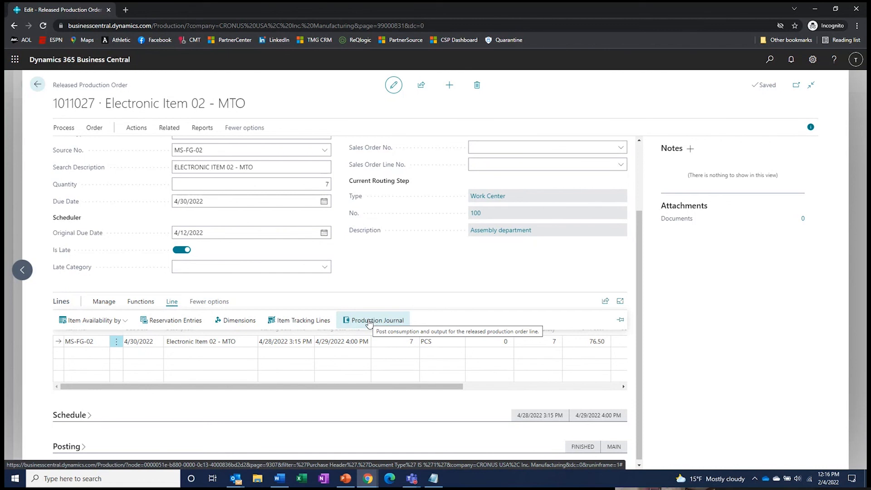
- Open the Production Journal for order 1011027 and maximize it to show all columns
left_click(370, 323)
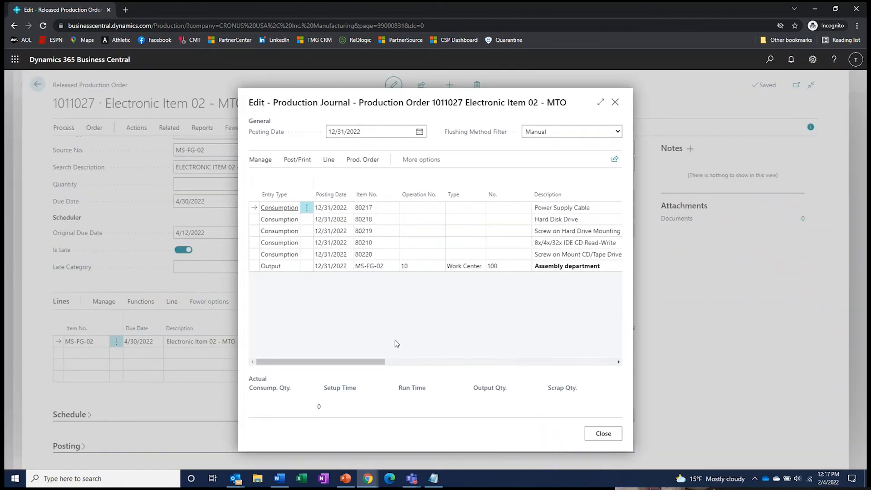
left_click(600, 102)
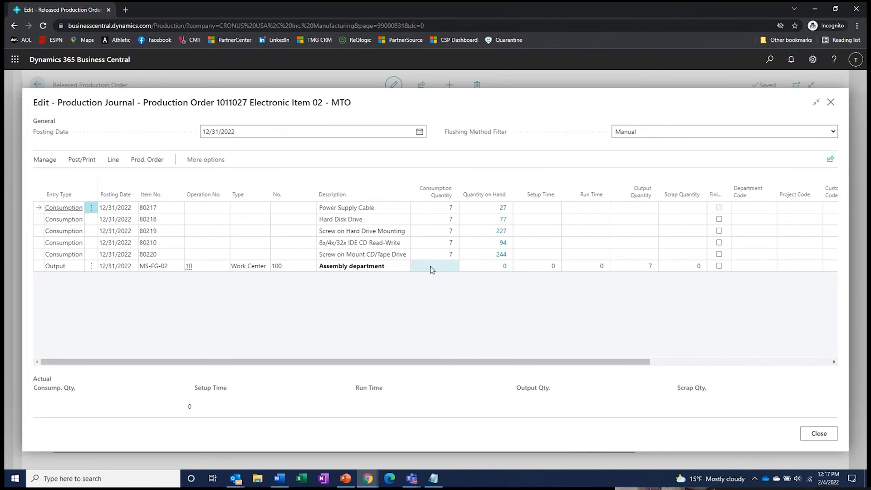
- Set run time 185 on the MS-FG-02 output line, keep output quantity 7, and tick Finished
left_click(583, 269)
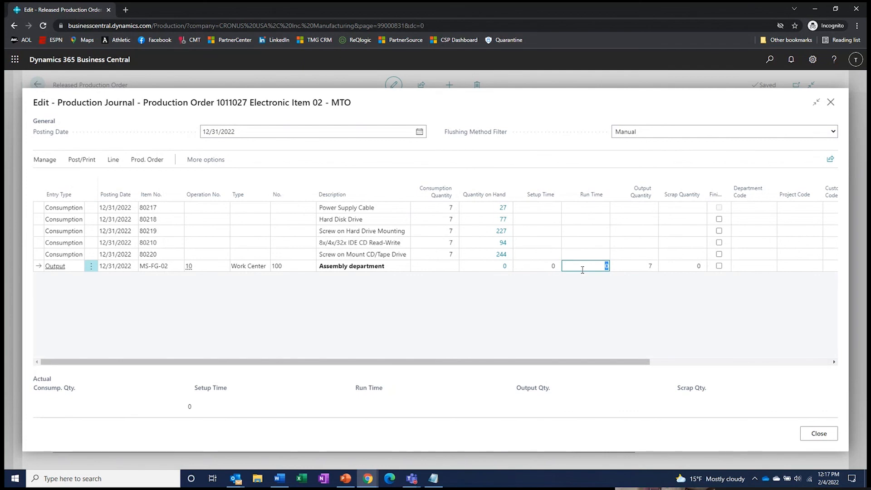
type("185")
key("Tab")
left_click(588, 319)
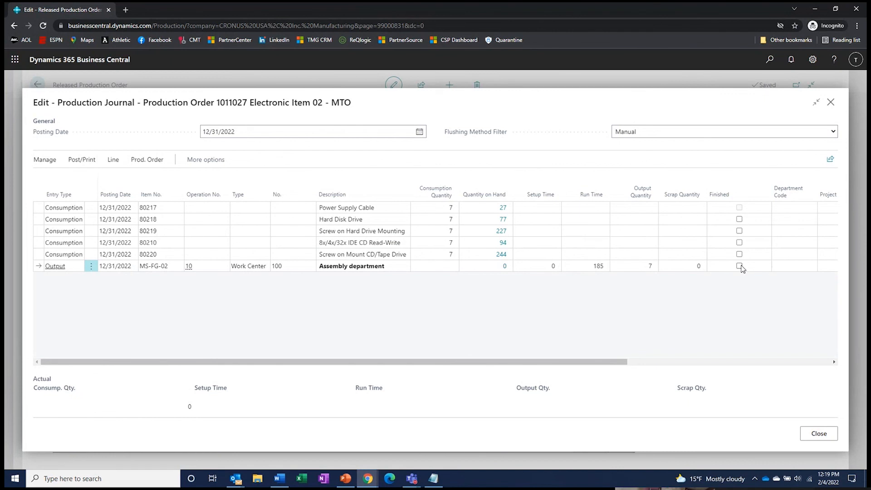
left_click(633, 267)
type("3")
key("BackSpace")
key("Tab")
left_click(740, 266)
- Post the production journal, confirming the posting and acknowledging the success message
left_click(89, 163)
left_click(86, 178)
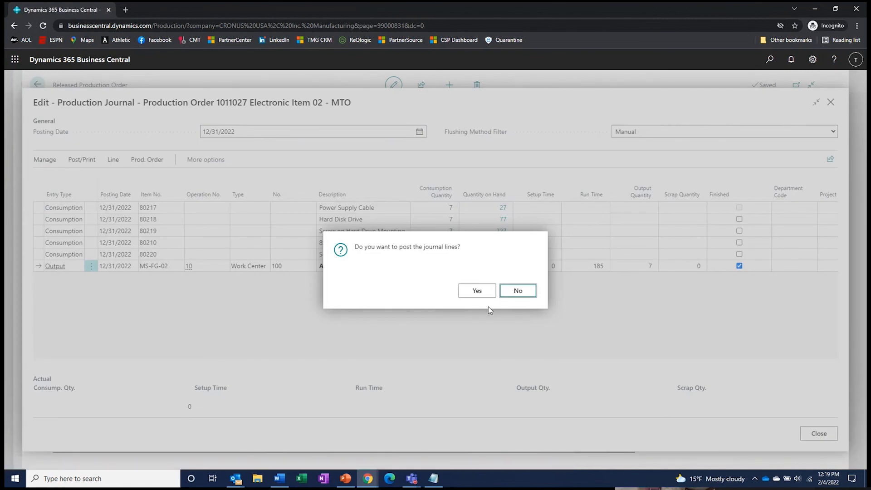
left_click(483, 292)
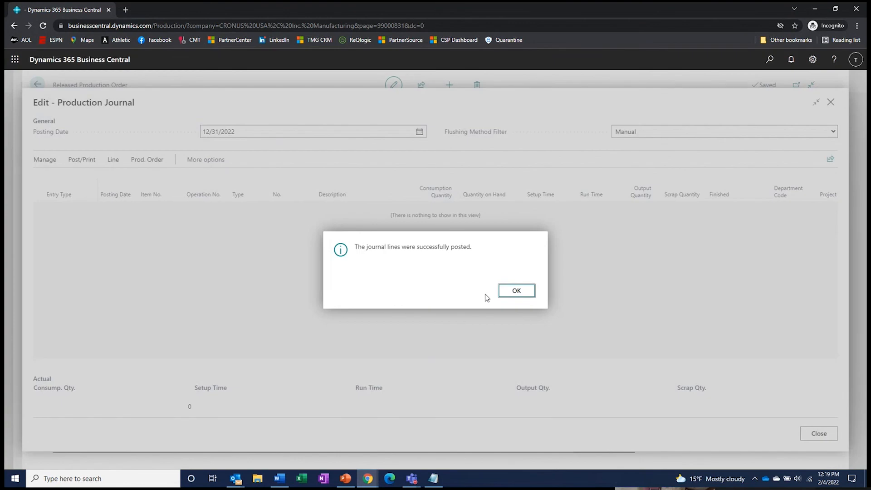
left_click(510, 297)
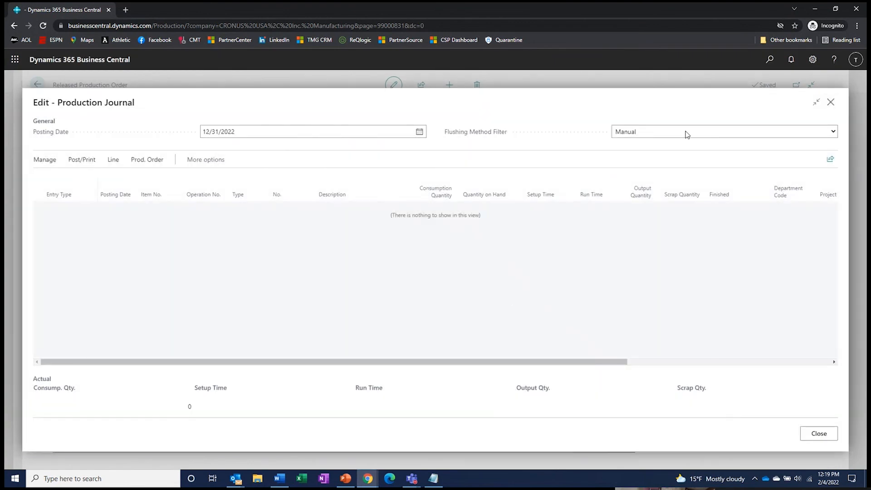
- Close the journal and back out of the released production orders list
left_click(833, 104)
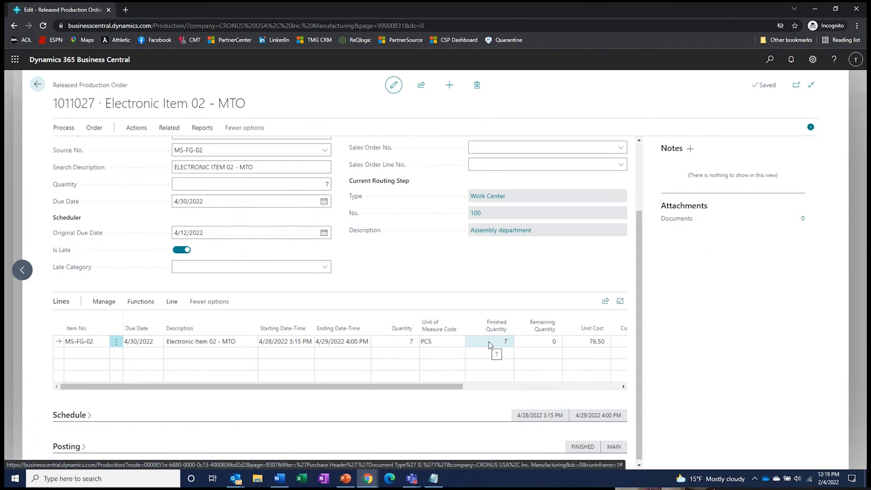
left_click(38, 85)
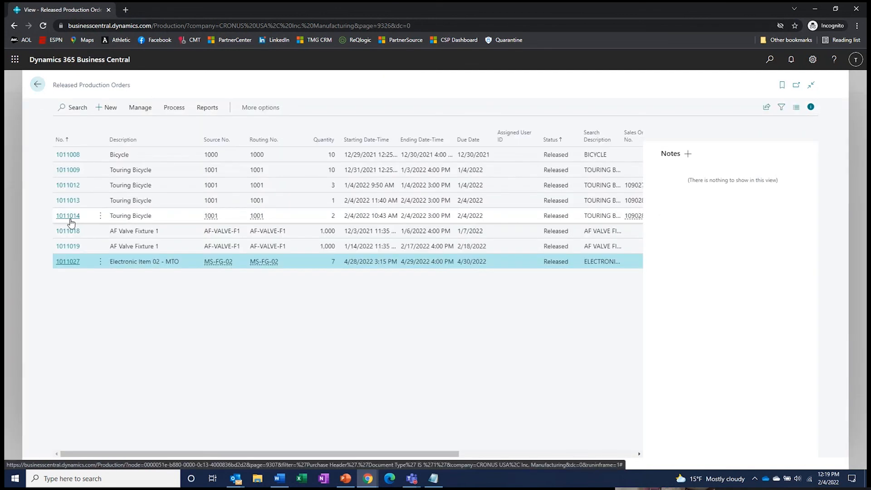
left_click(37, 86)
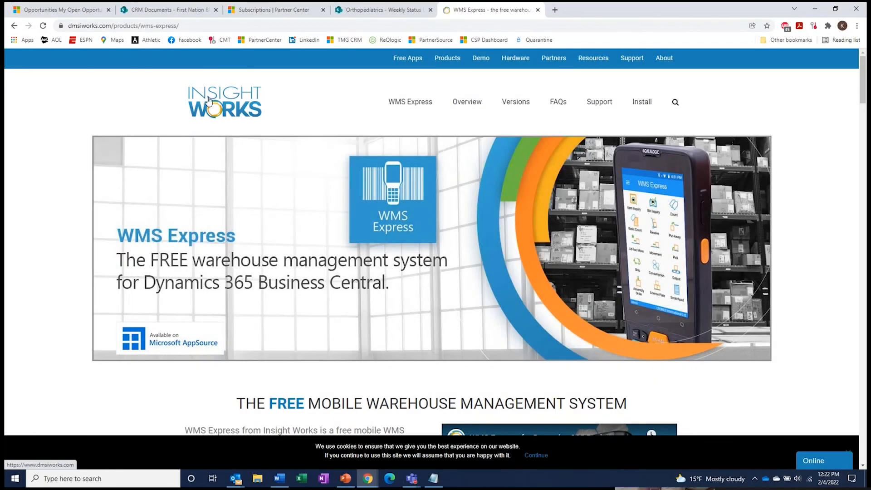
- Open dmsiworks.com and scroll to the free apps: WMS Express, Barcode Generator, Graphical Scheduler, and more
left_click(211, 99)
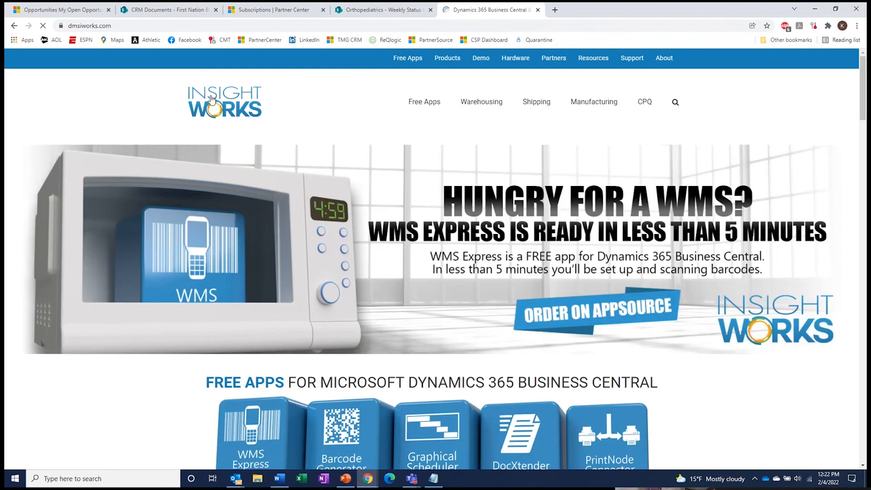
scroll(105, 290, "down", 2)
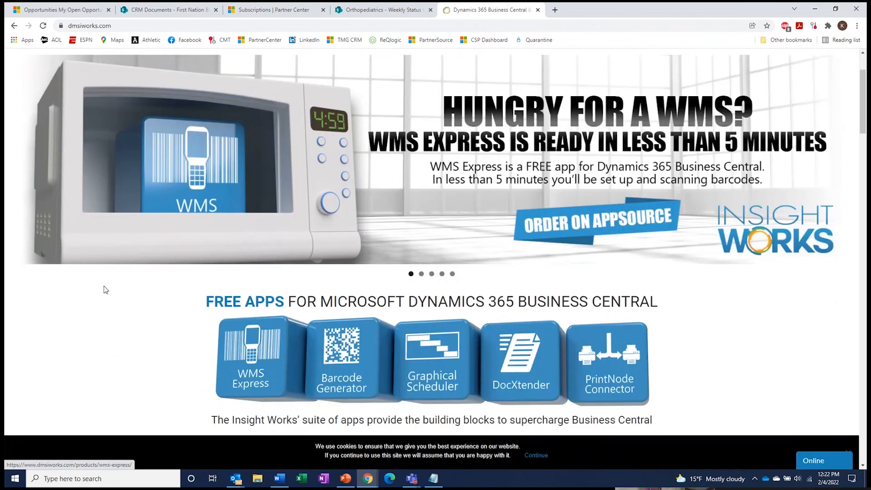
scroll(108, 279, "down", 2)
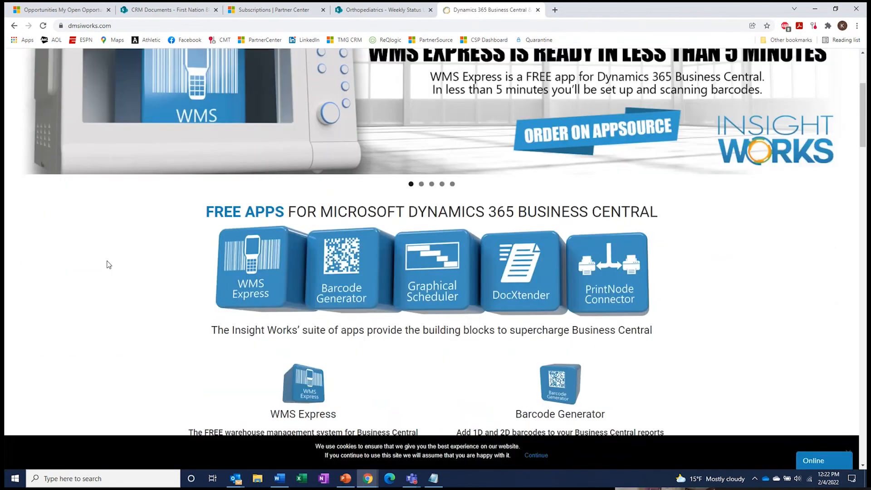
scroll(108, 263, "down", 2)
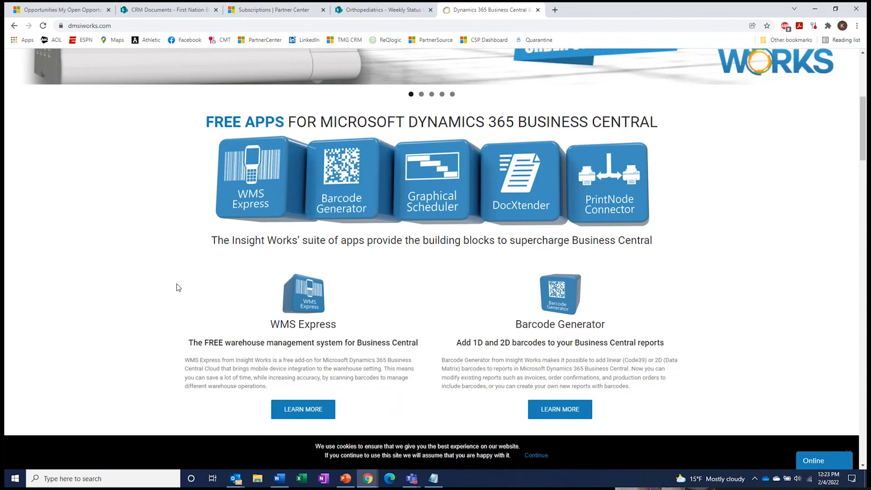
scroll(280, 255, "down", 10)
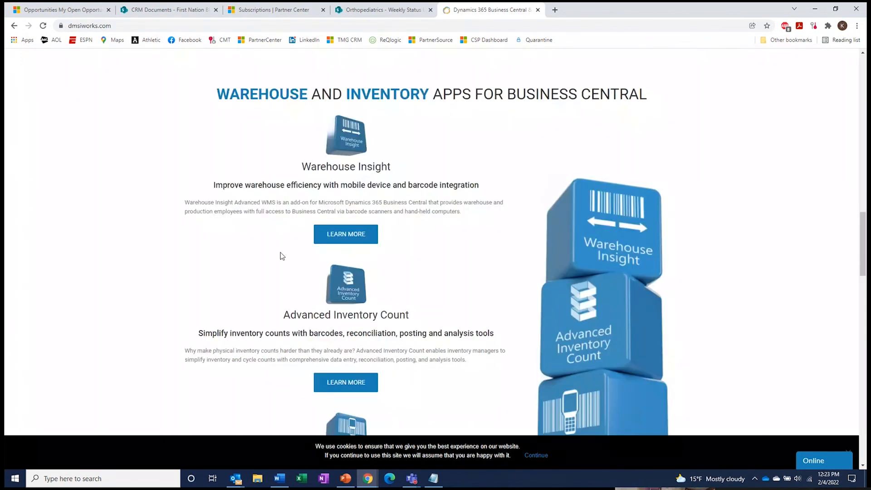
scroll(155, 211, "down", 2)
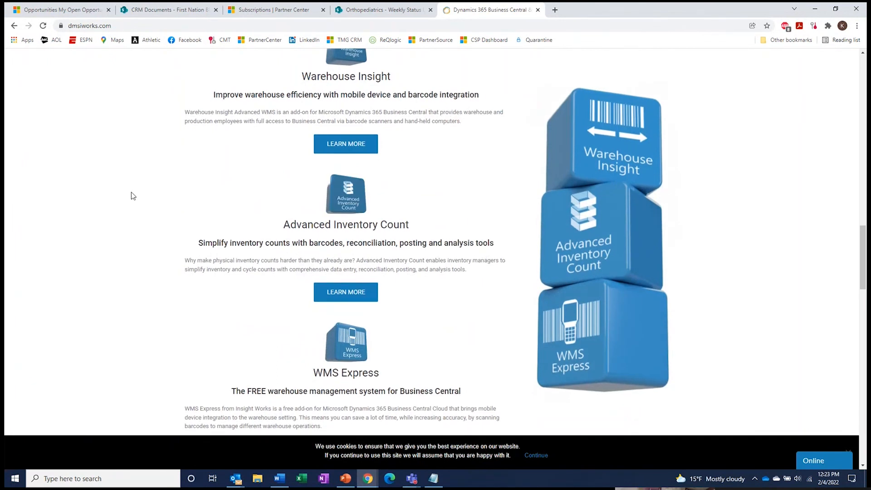
scroll(133, 213, "down", 3)
scroll(133, 233, "down", 6)
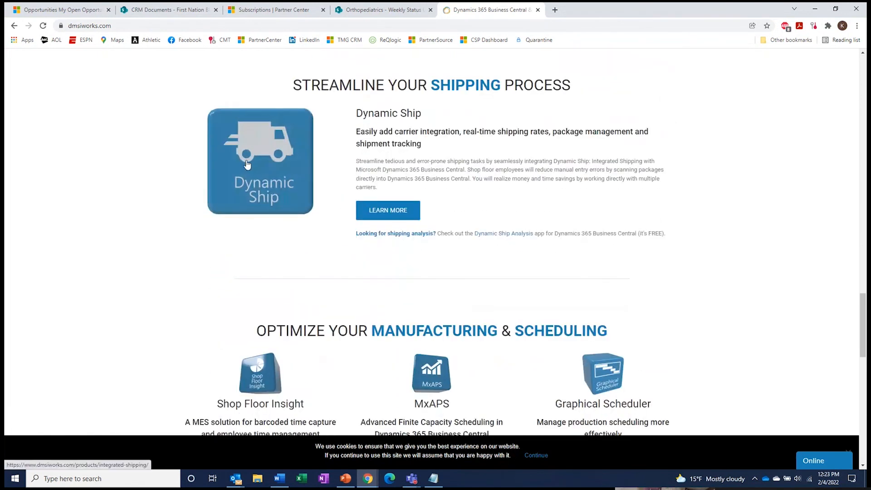
scroll(253, 164, "down", 1)
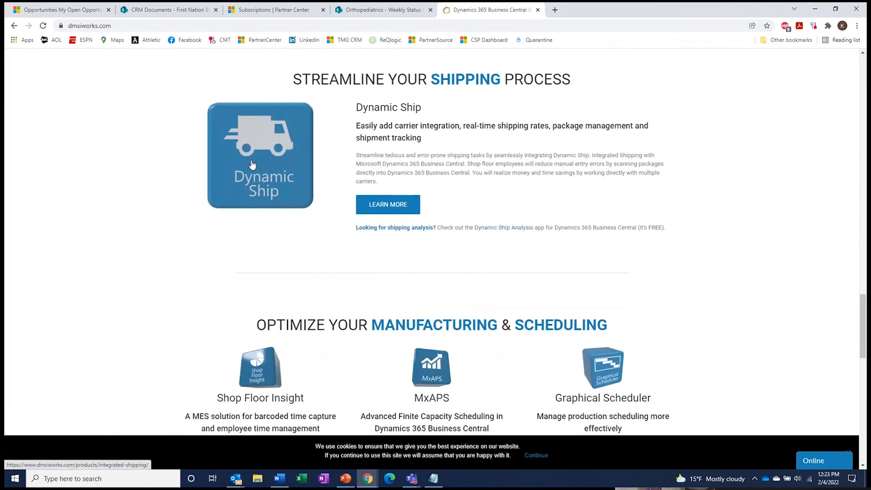
scroll(253, 164, "down", 4)
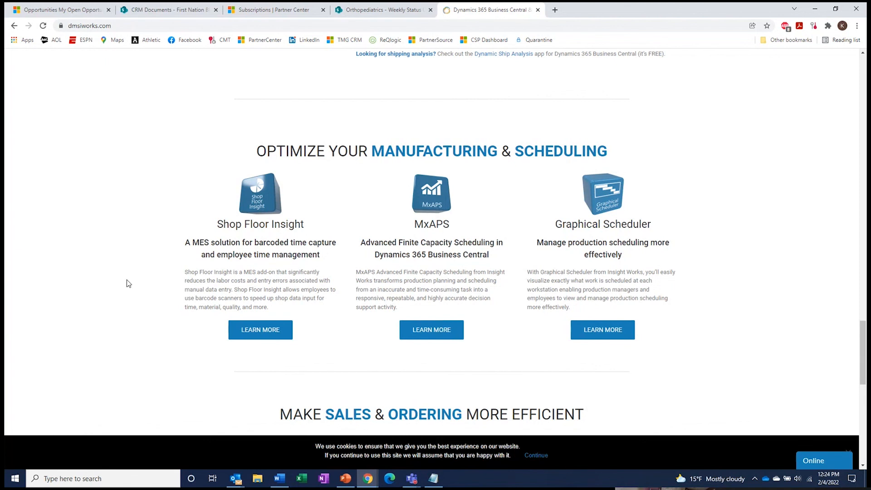
scroll(129, 299, "up", 20)
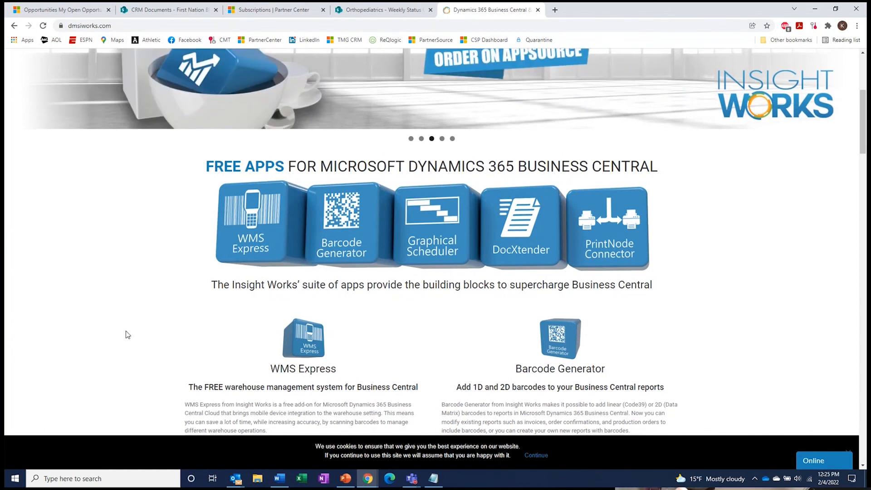
scroll(126, 333, "down", 2)
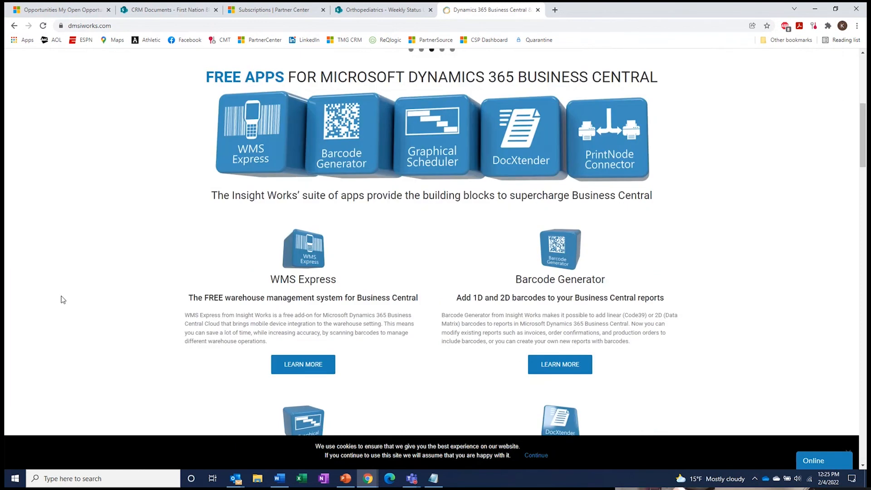